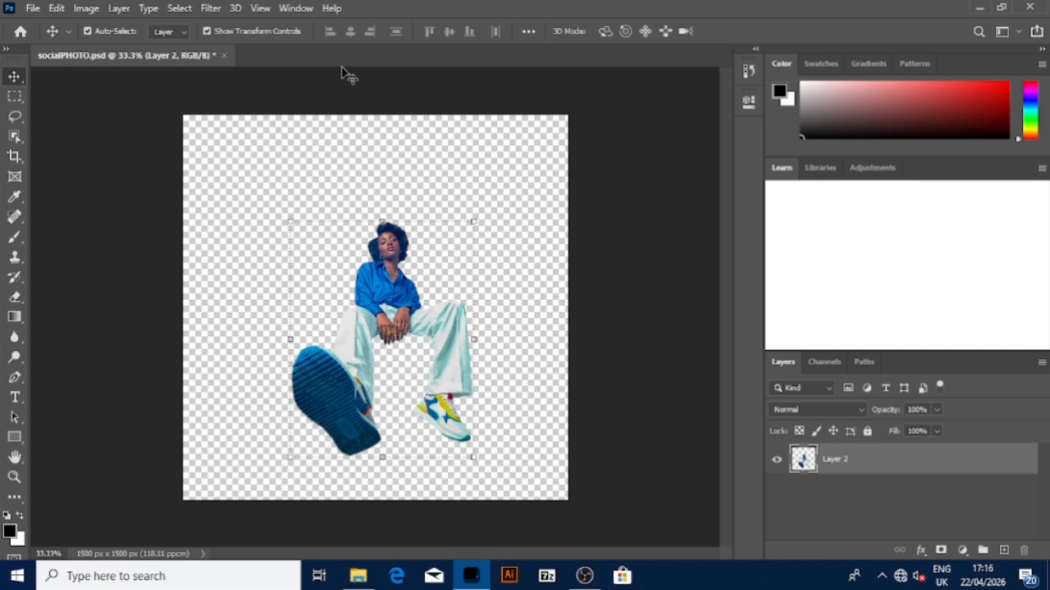
- Create a new 5 × 5 inch RGB document at 300 pixels/centimeter with a white background
click(31, 10)
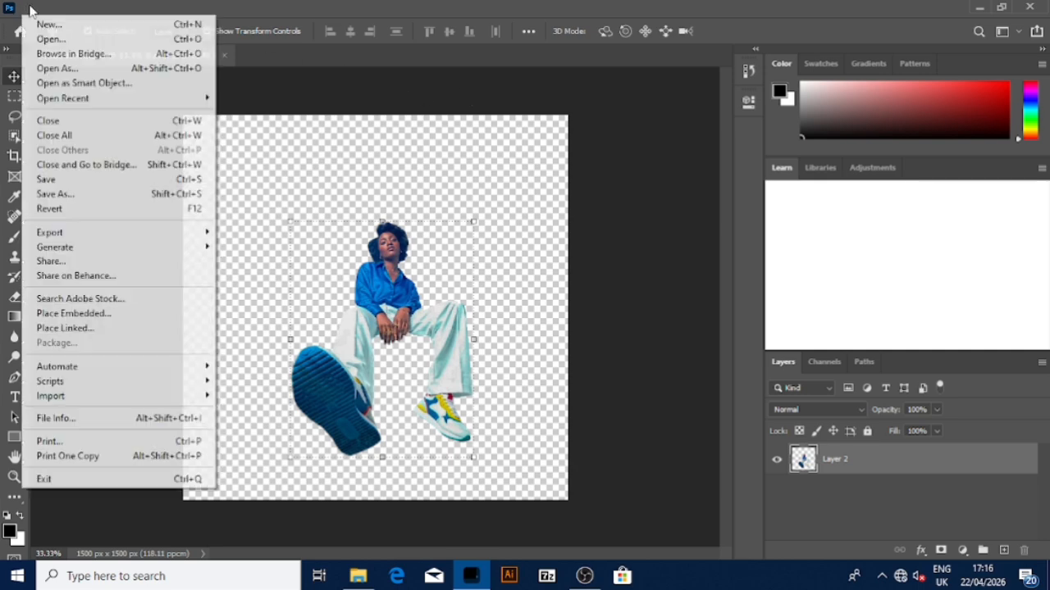
click(52, 24)
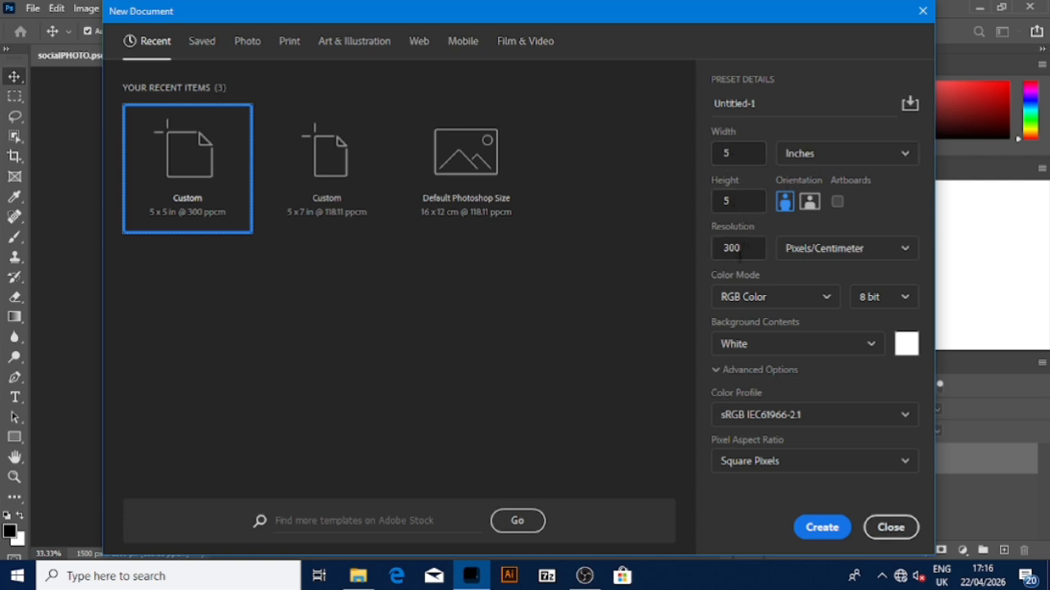
click(822, 529)
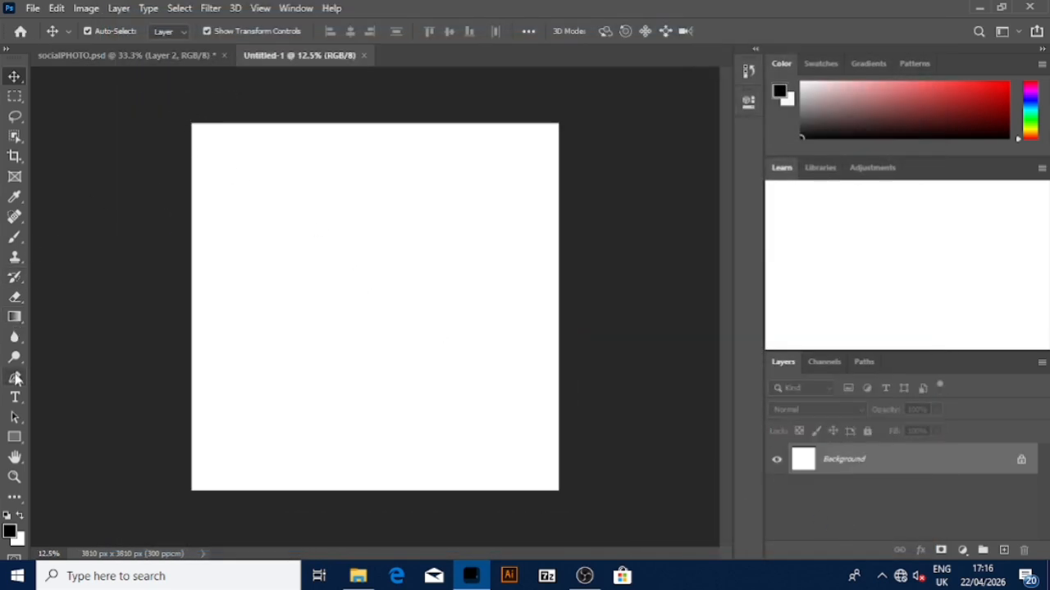
- Add the text "JULY" in orange Agency FB Regular in the upper part of the canvas
click(15, 400)
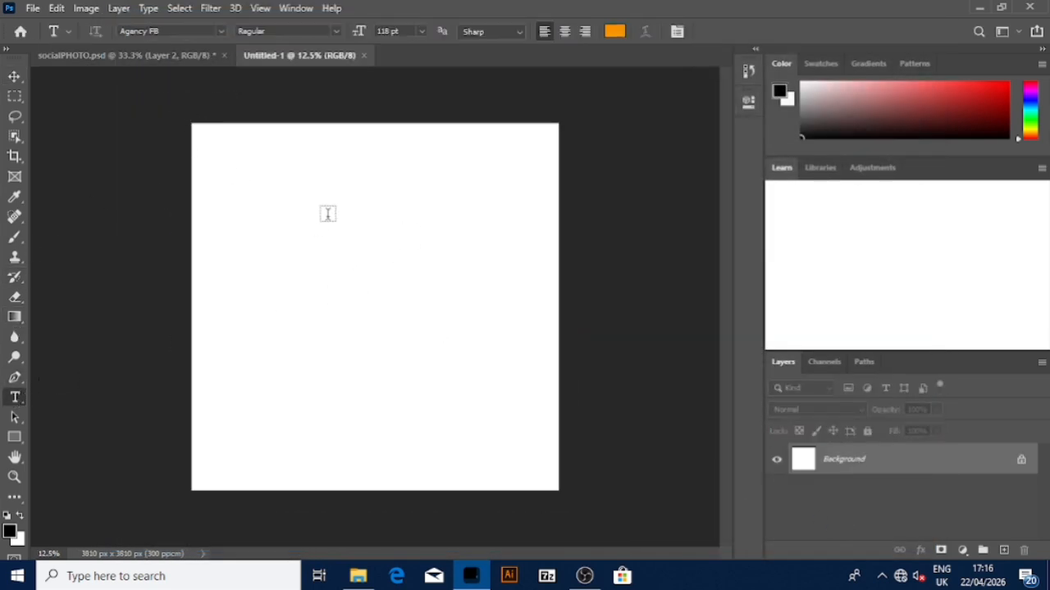
click(305, 228)
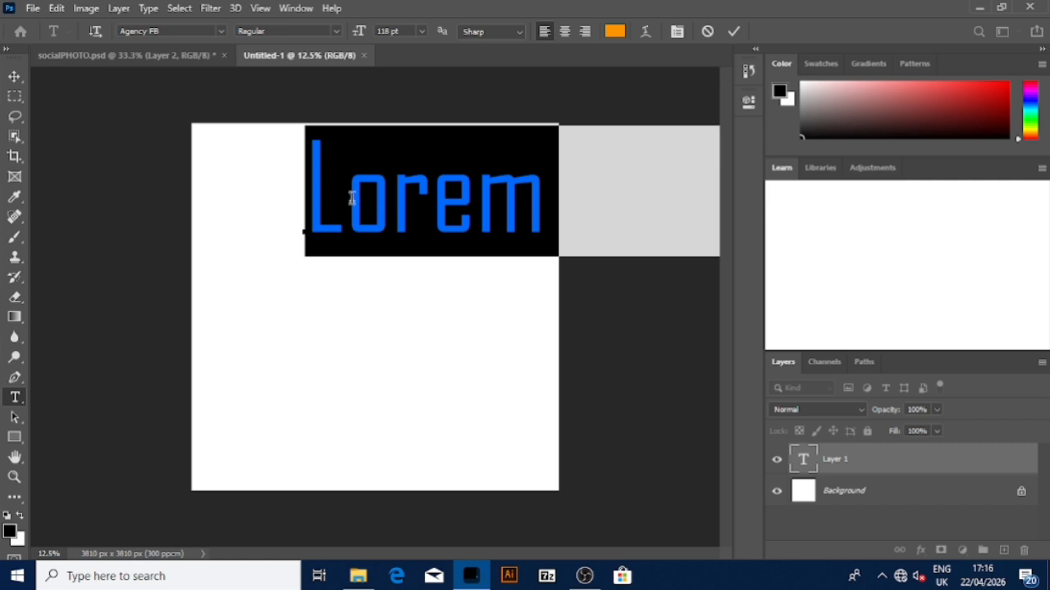
drag(428, 113, 321, 152)
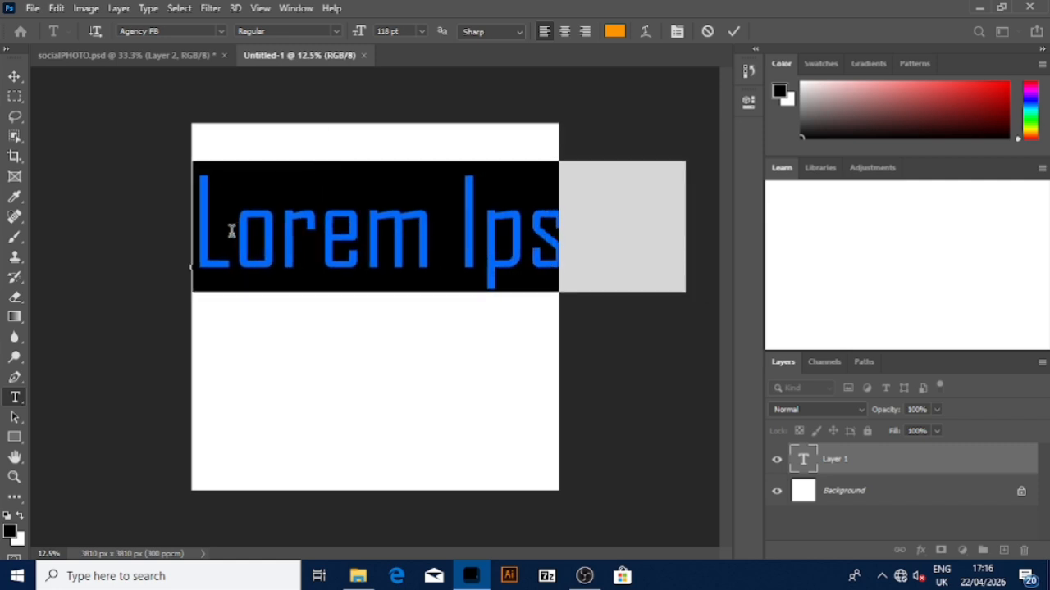
text(ju)
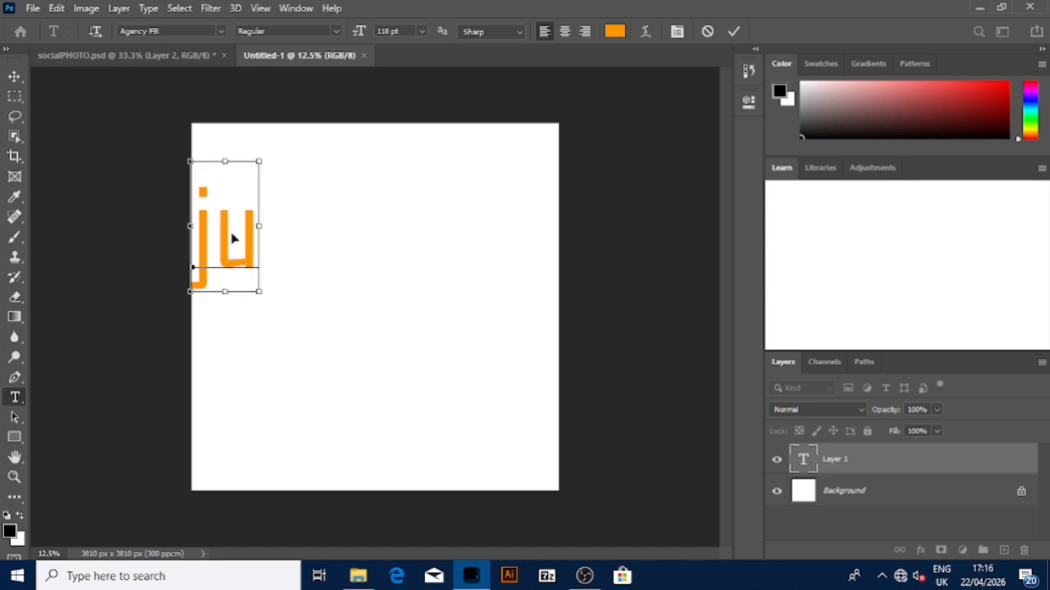
key(ctrl+a)
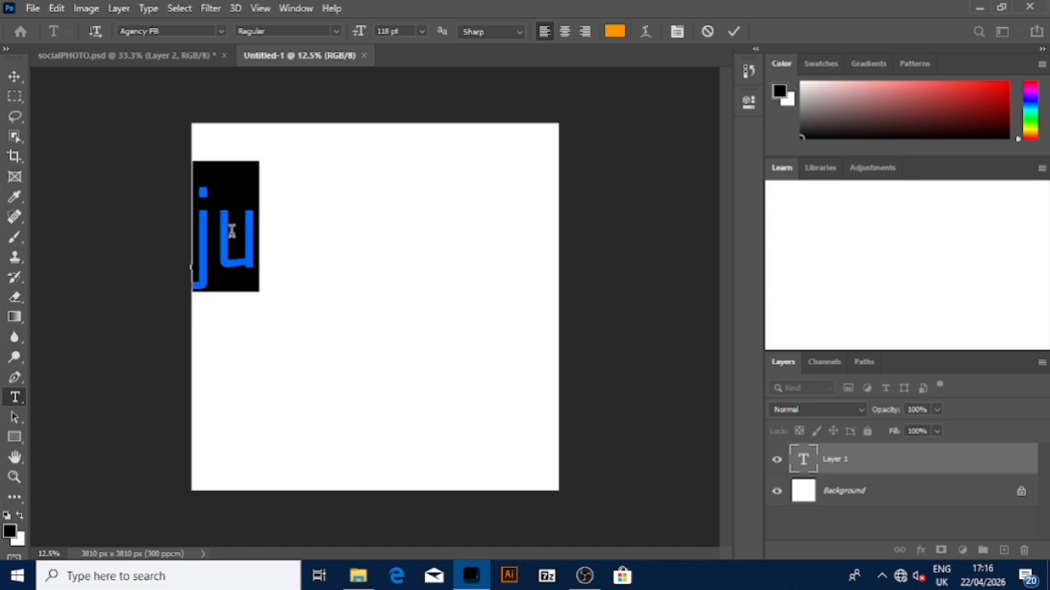
text(JUL)
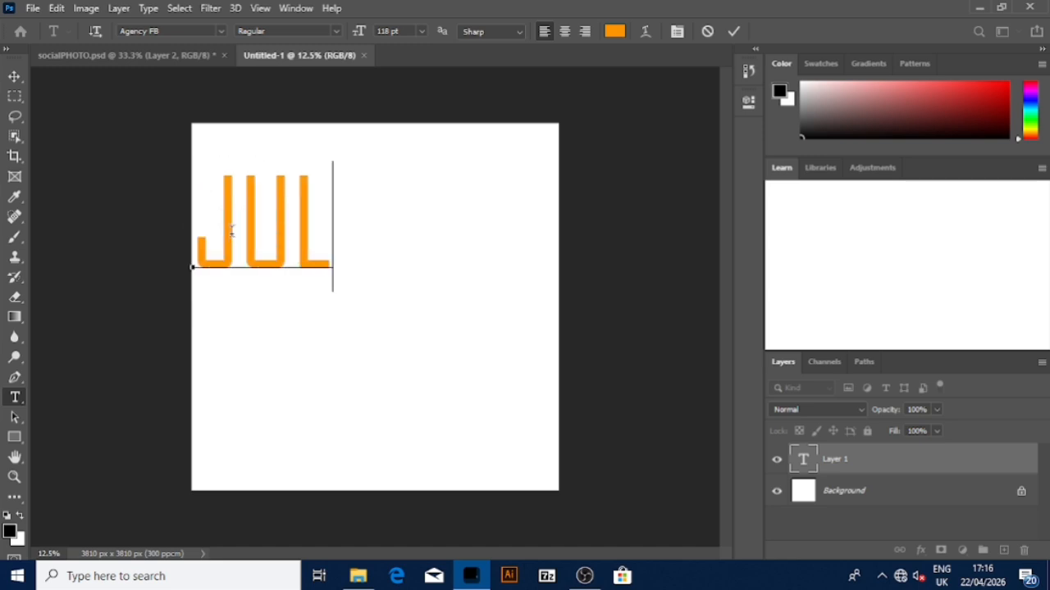
text(Y)
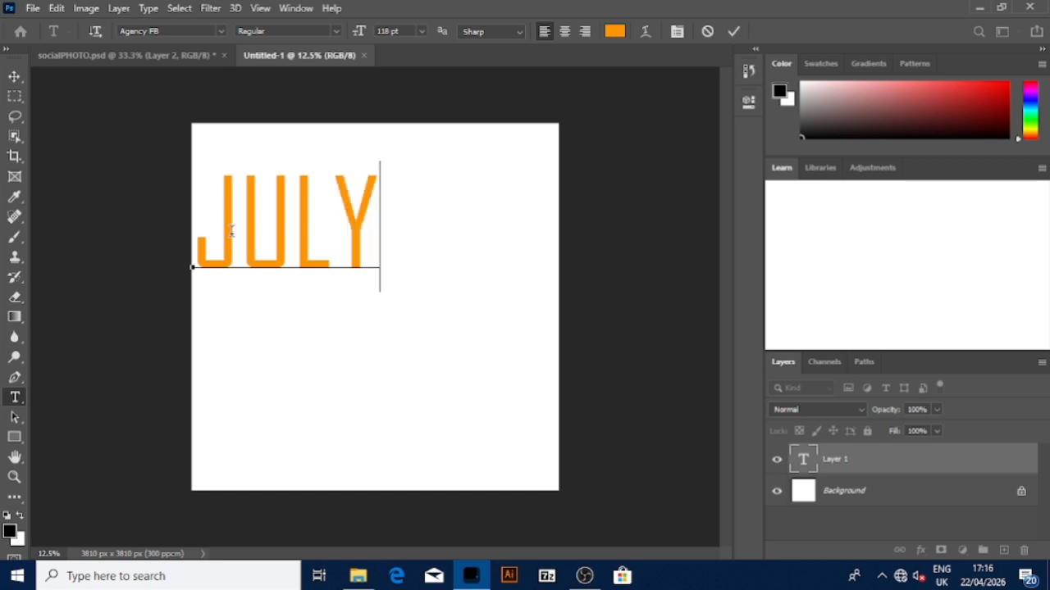
- Move the JULY text toward the middle of the canvas and set its font size to 125 pt
key(ctrl+a)
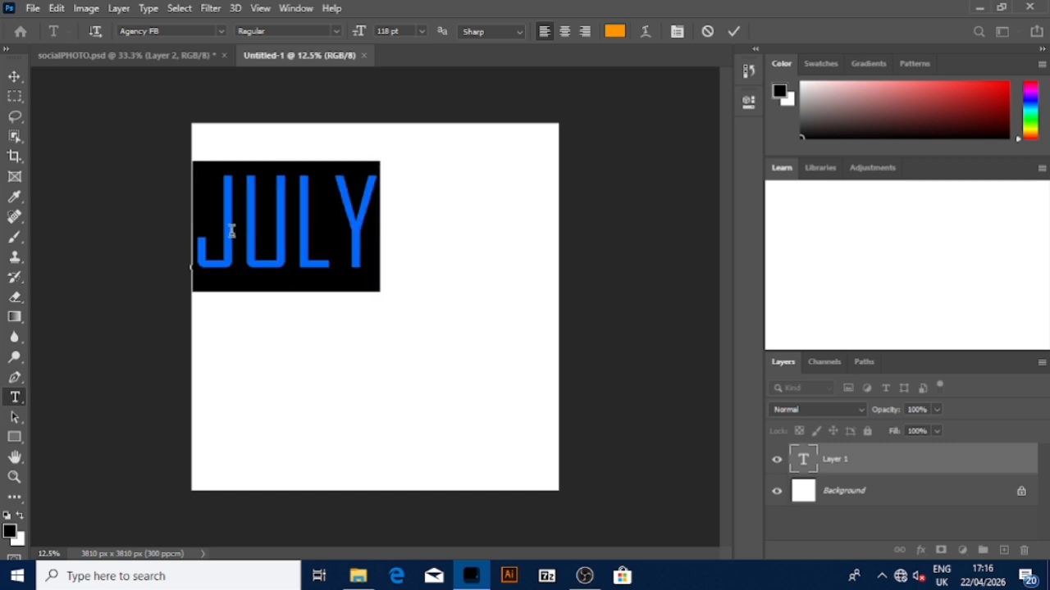
drag(325, 157, 408, 168)
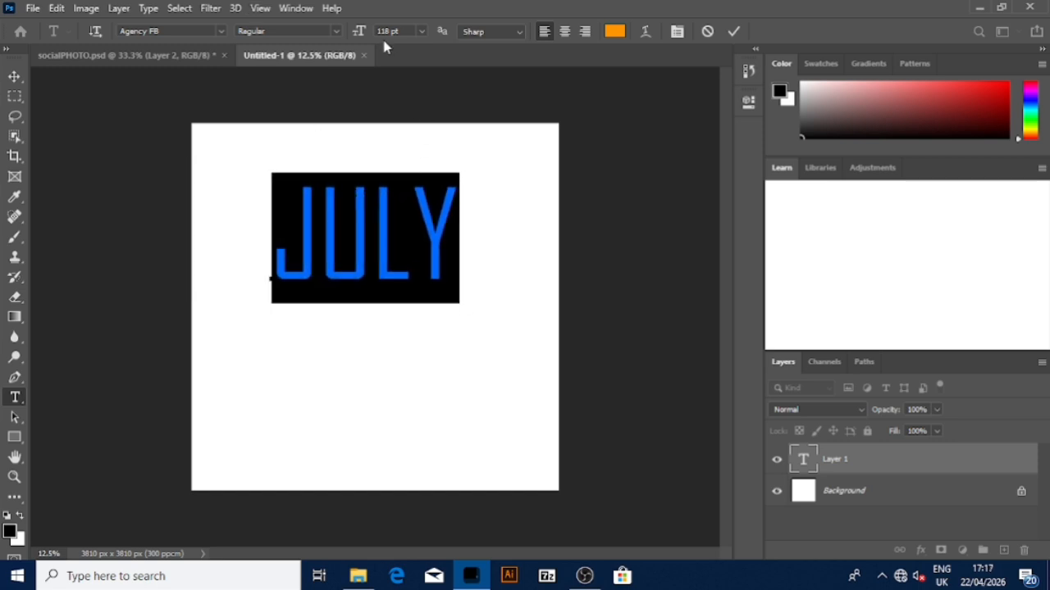
scroll(405, 30, up, 7)
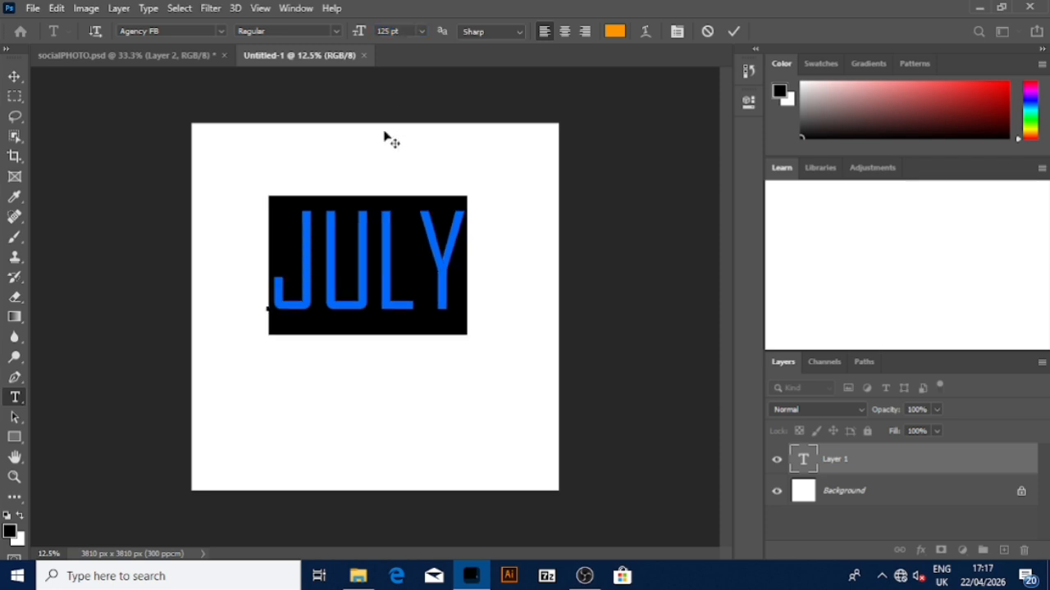
- Enlarge the JULY text to about 153 pt and rotate it about 10° counterclockwise with a free transform
click(14, 72)
click(464, 211)
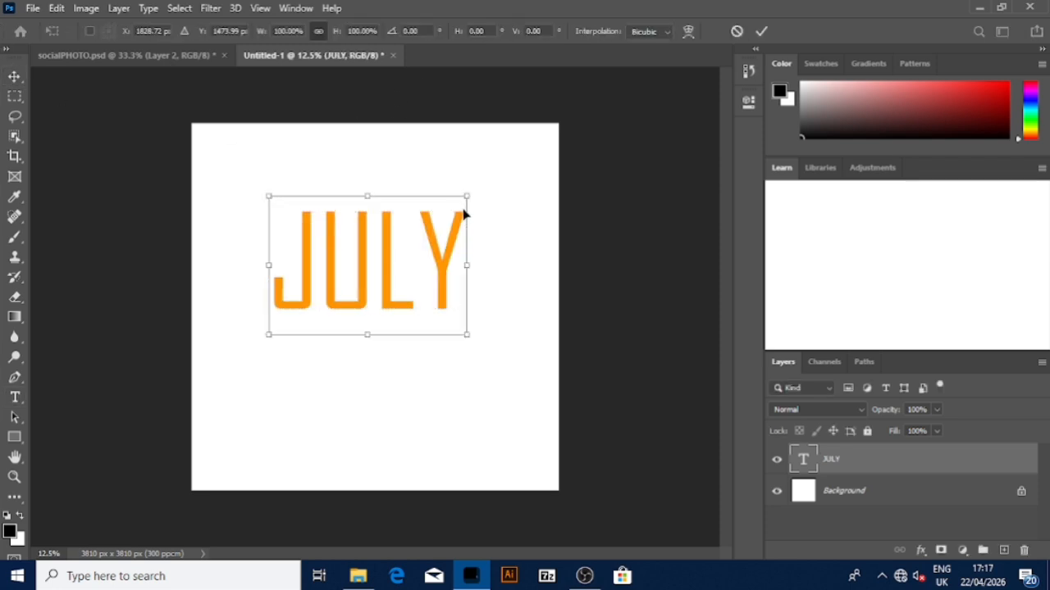
drag(487, 201, 478, 154)
drag(281, 348, 266, 361)
drag(356, 321, 357, 322)
key(Return)
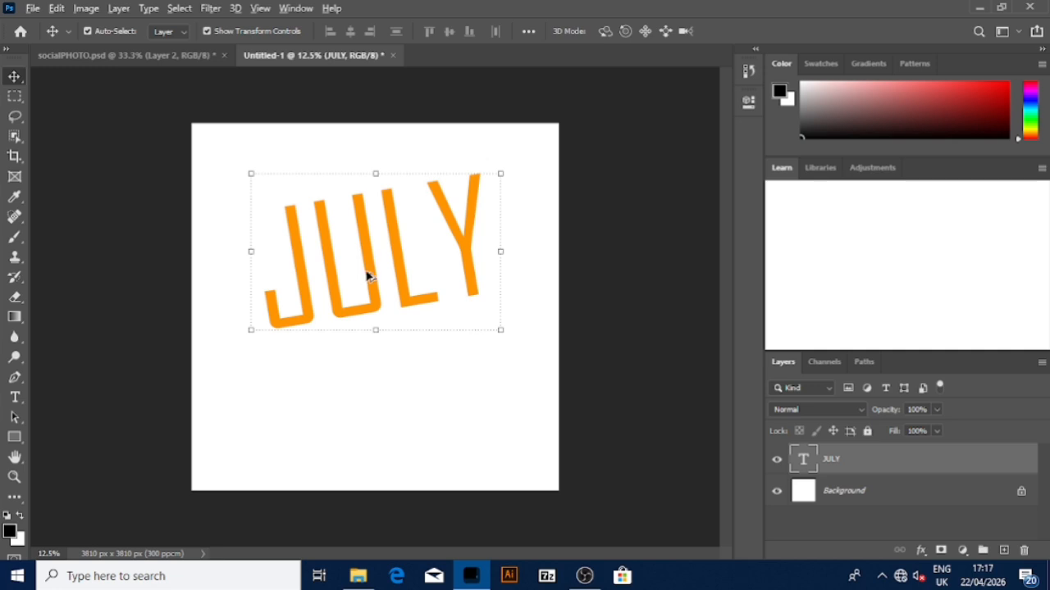
- Duplicate the JULY text below the original and replace the copy's wording with "Happy"
drag(368, 276, 371, 419)
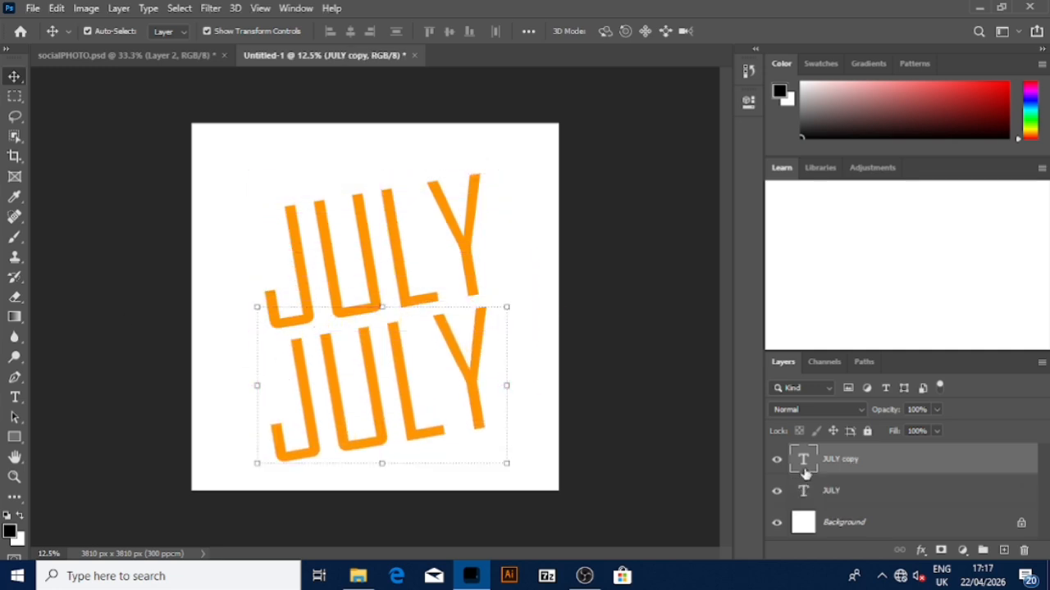
double_click(804, 461)
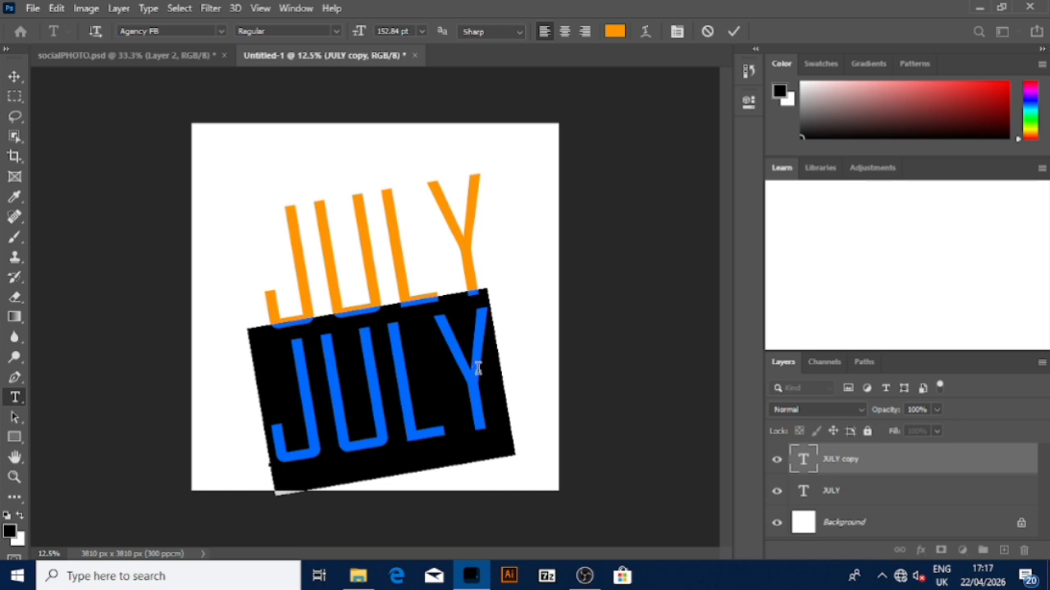
drag(479, 369, 243, 424)
text(H)
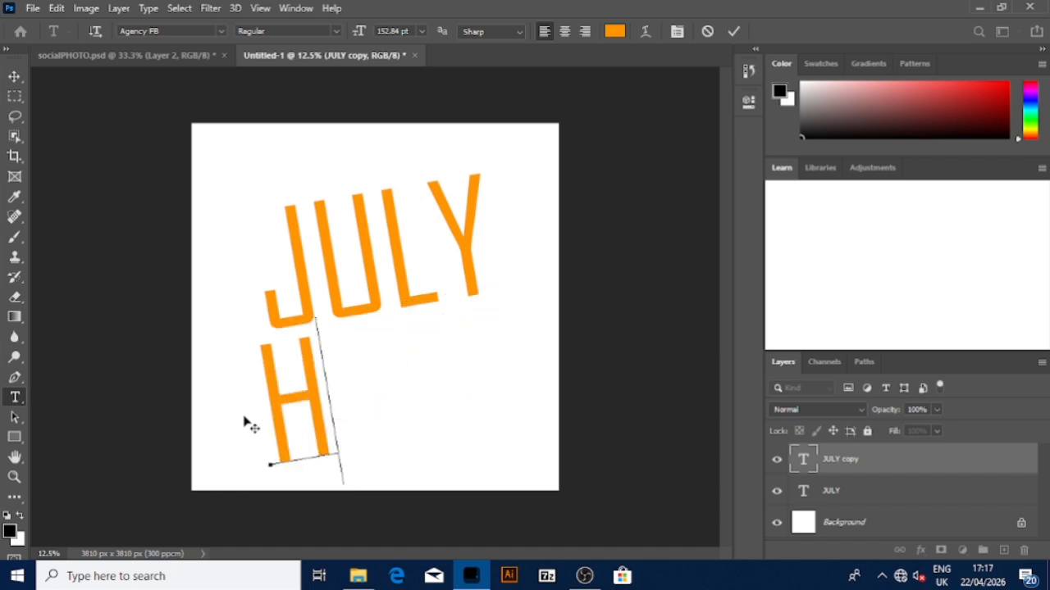
text(A)
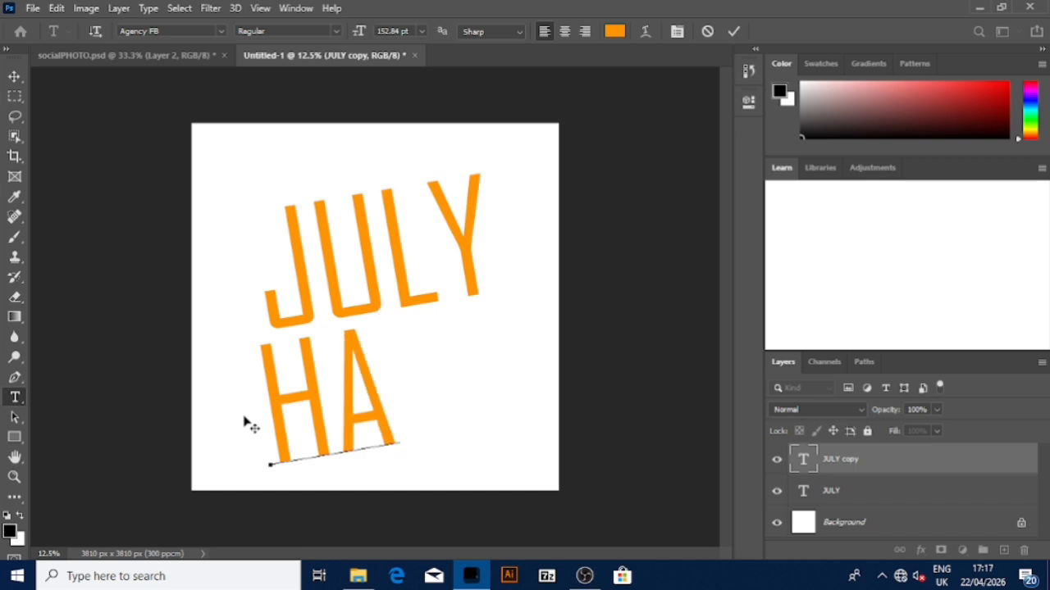
key(BackSpace)
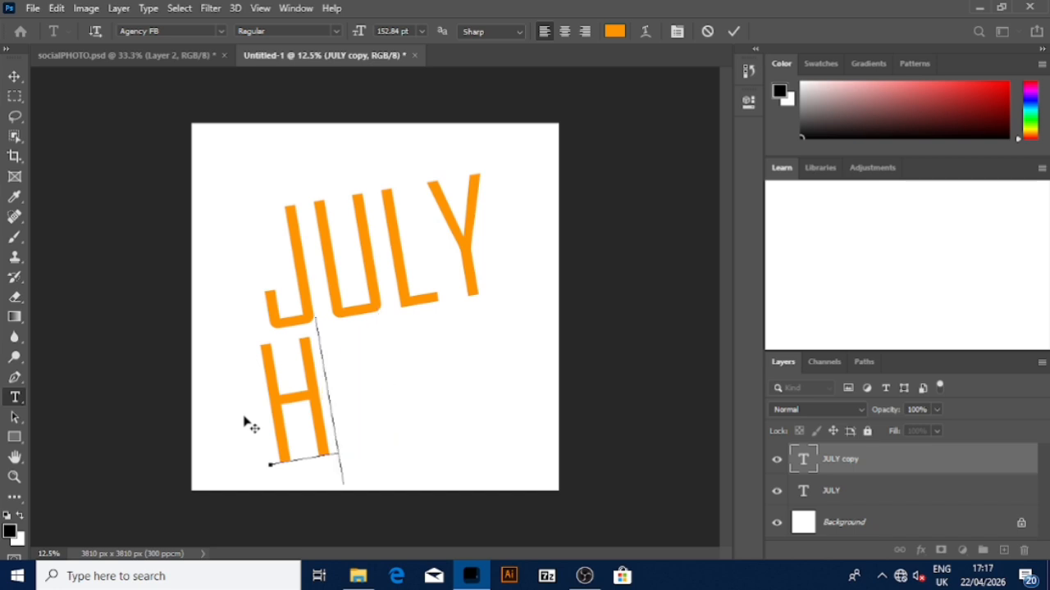
text(aa)
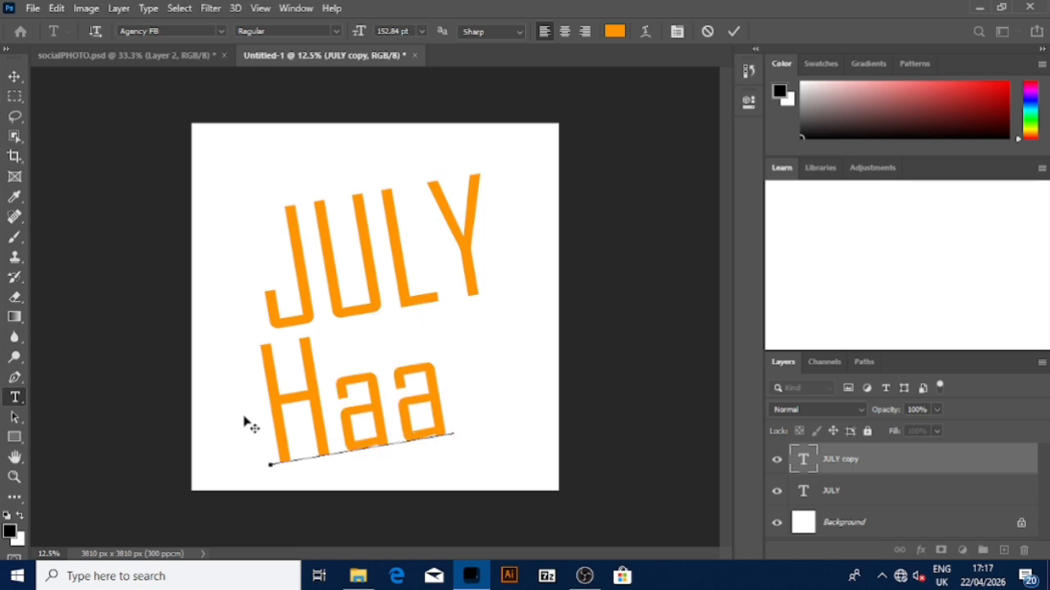
key(BackSpace)
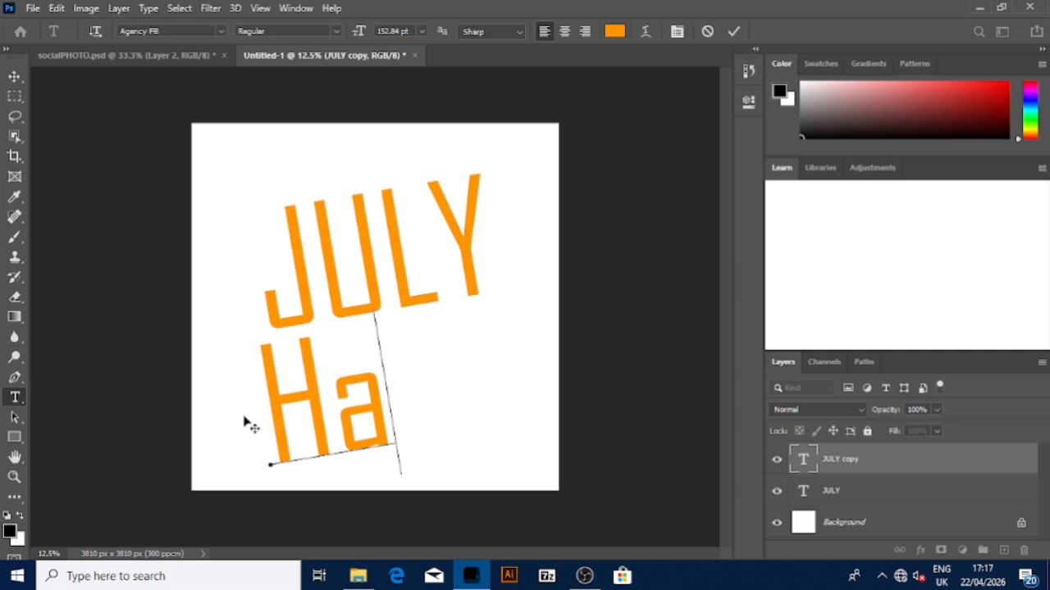
text(ppy)
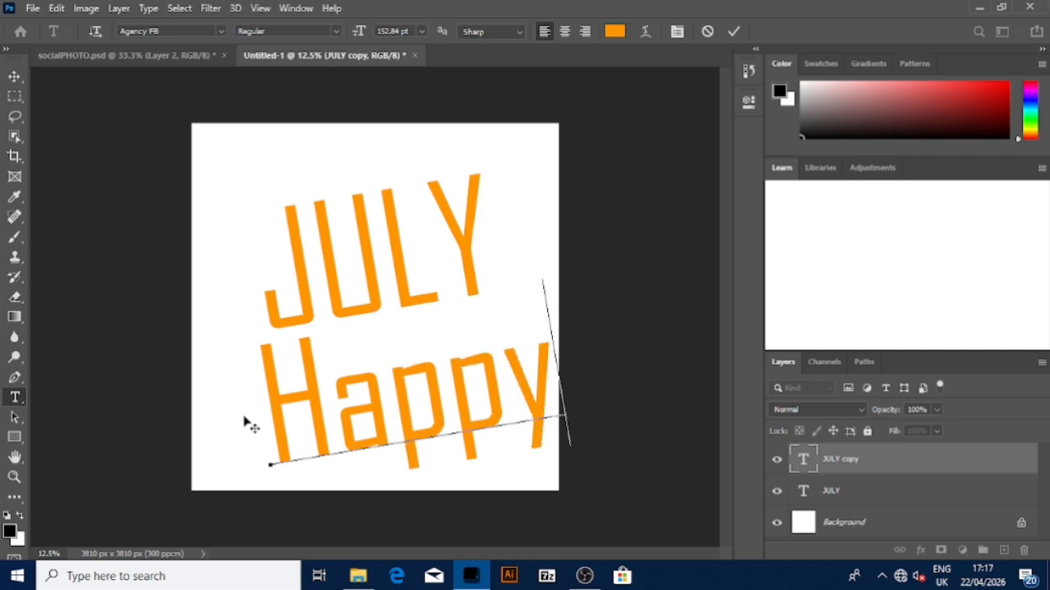
- Add a second line reading "neh month" beneath "Happy" in the copied text layer
key(Home)
key(shift+Right)
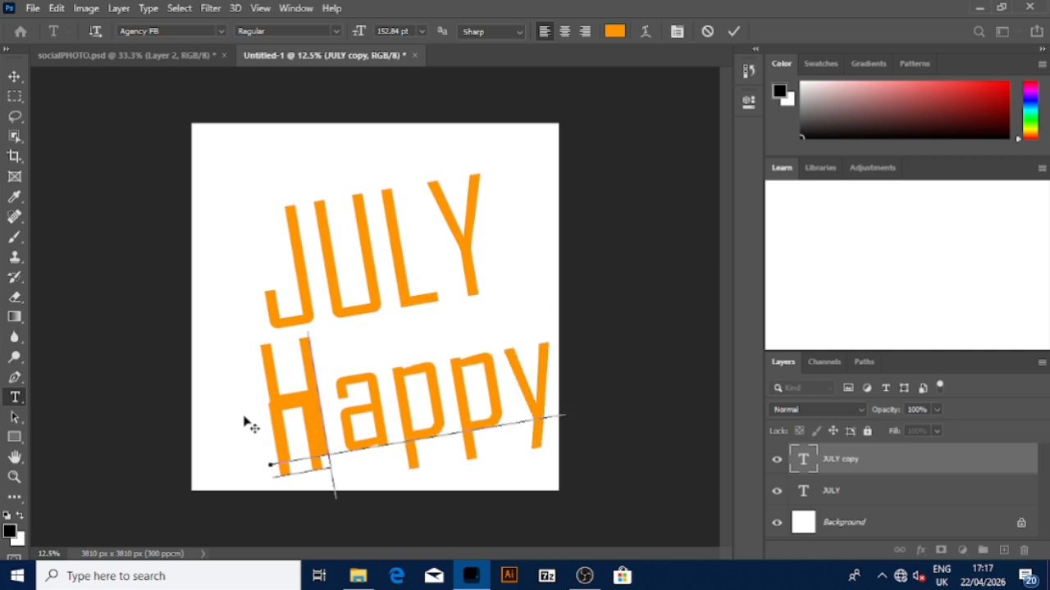
text(ee)
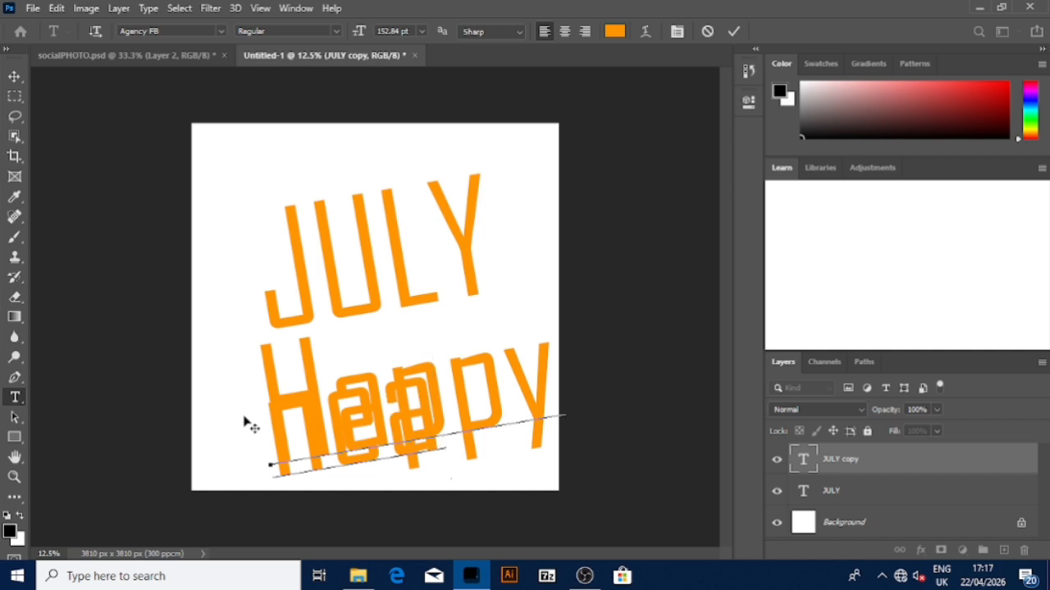
key(BackSpace)
text(ppy)
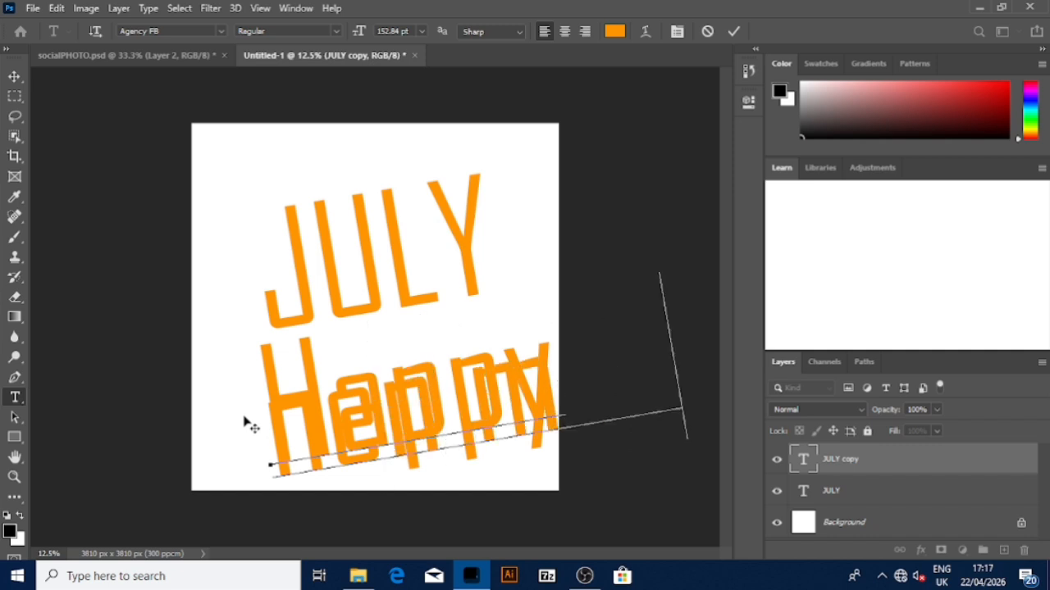
- Set the two-line greeting's font size to 65 pt and move it to the canvas top, above JULY
key(ctrl+a)
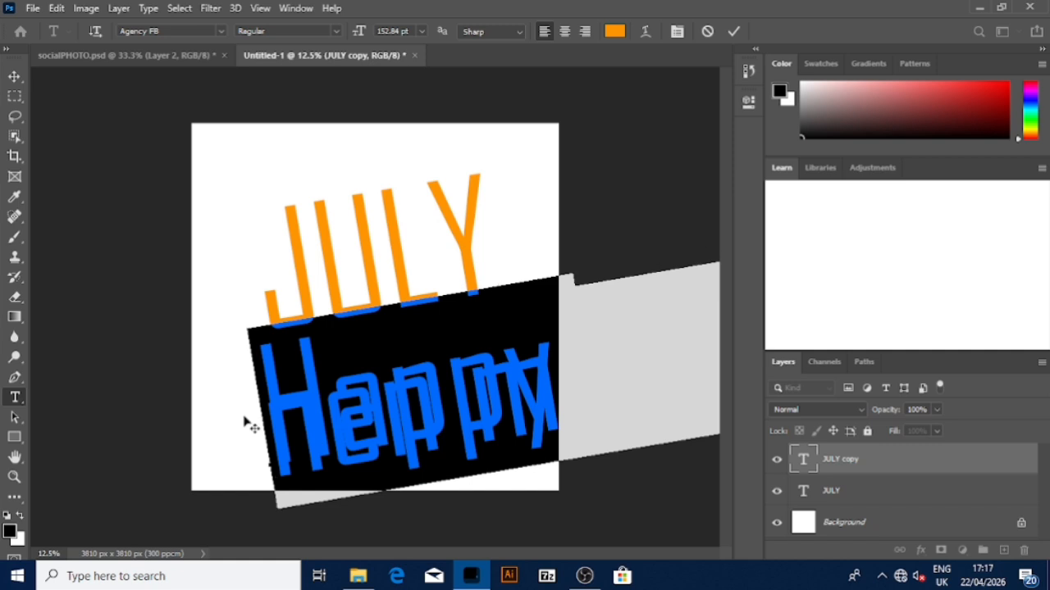
click(415, 31)
scroll(414, 31, down, 20)
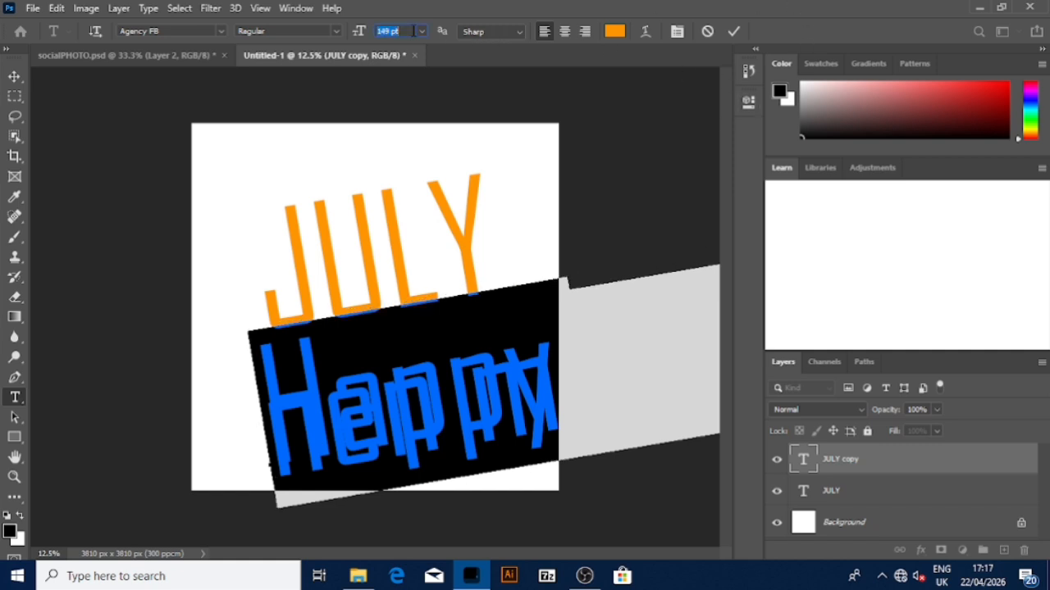
scroll(414, 31, down, 20)
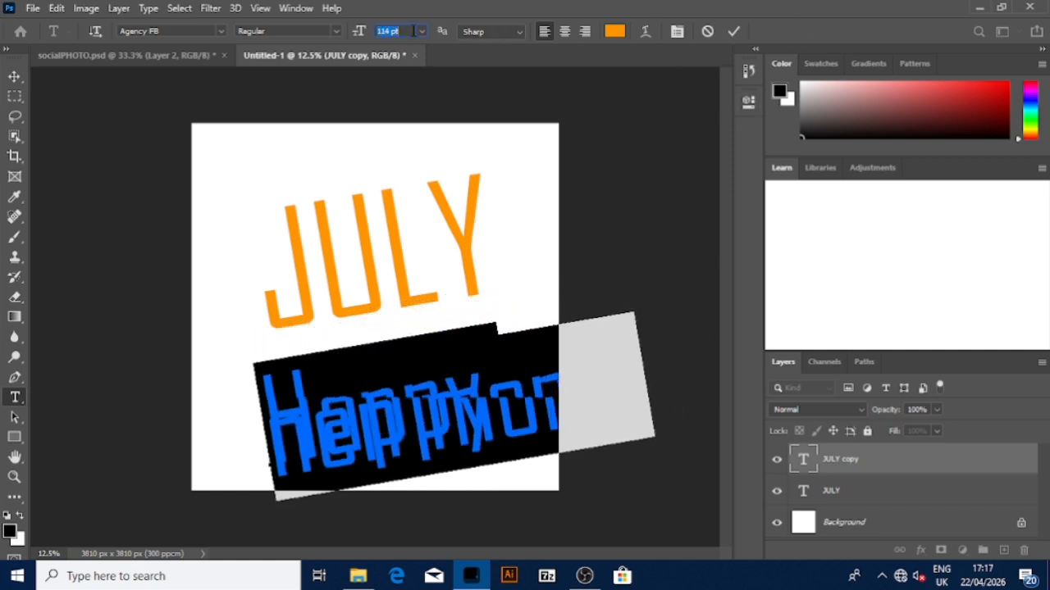
scroll(414, 31, down, 20)
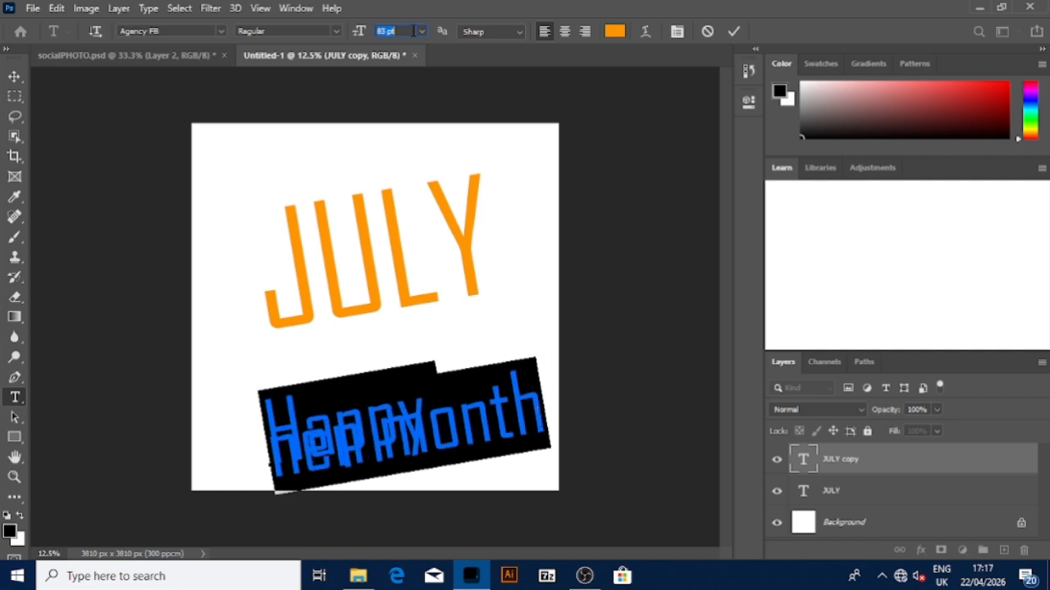
drag(414, 250, 403, 28)
- Set the leading of the two-line greeting to 50 pt
click(748, 101)
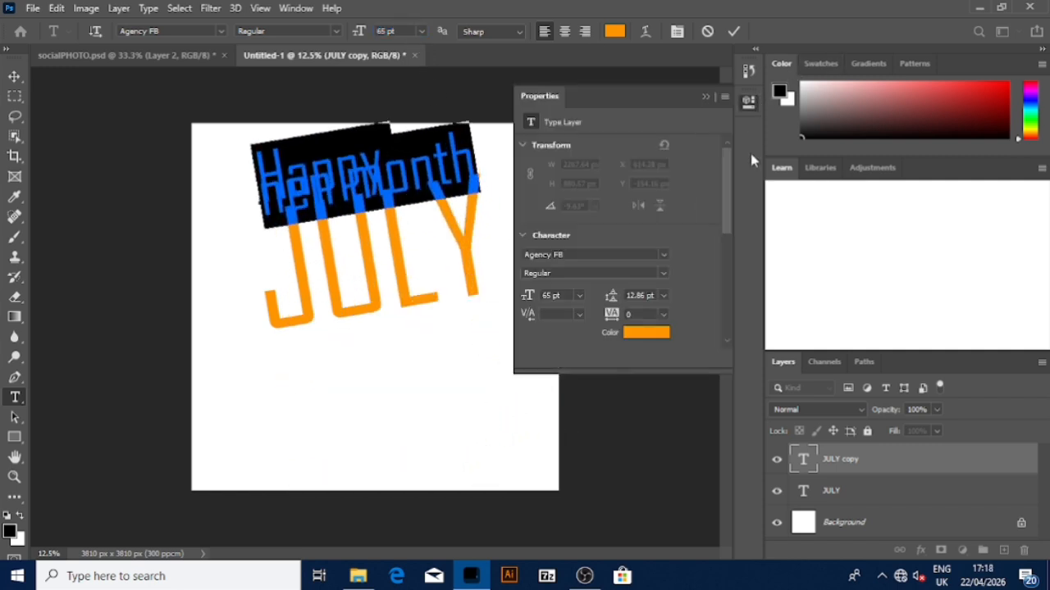
click(652, 296)
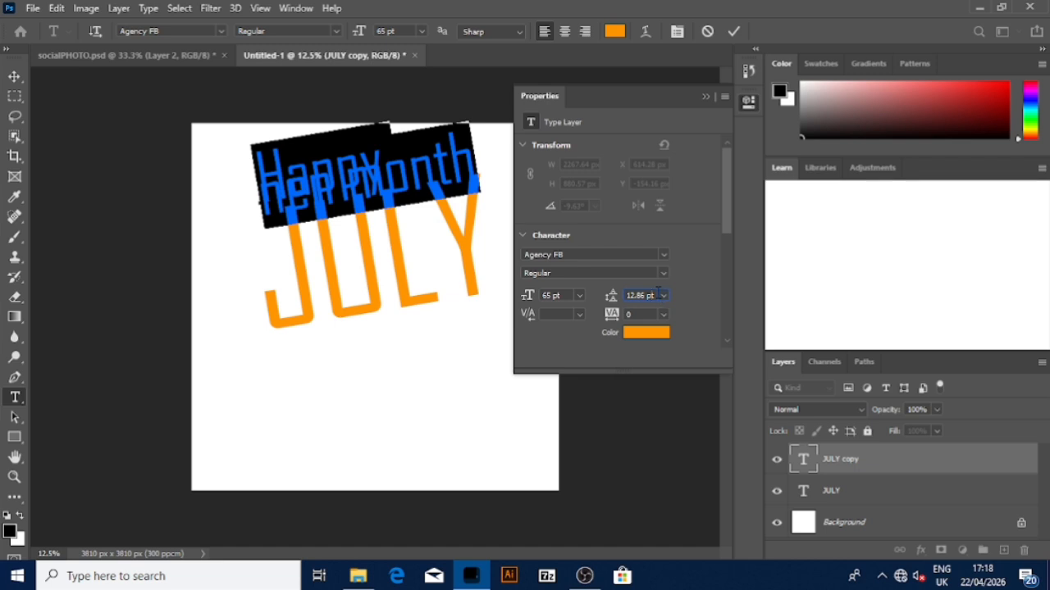
click(657, 293)
scroll(658, 293, down, 1)
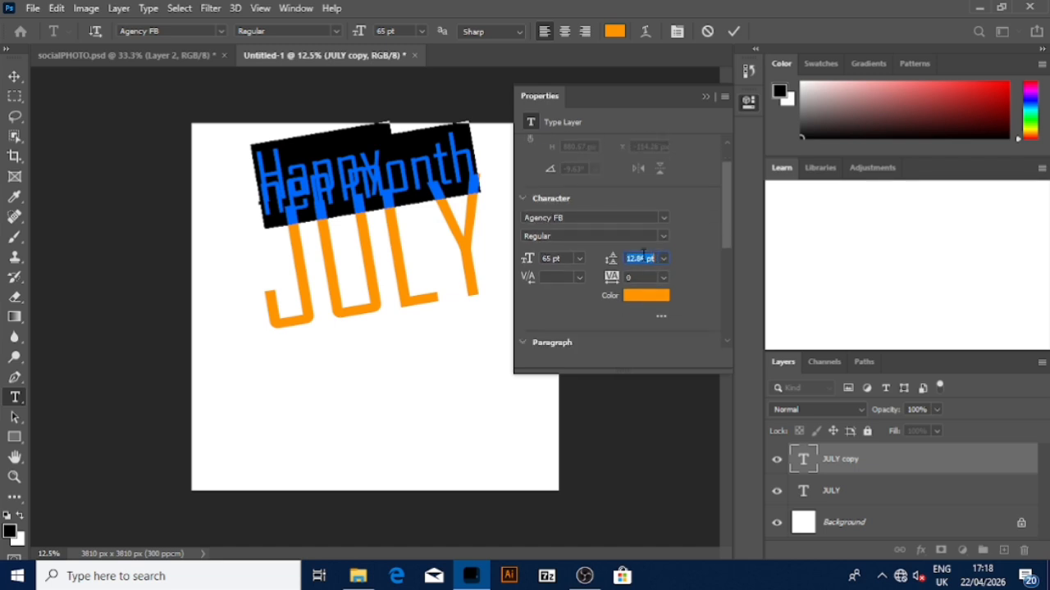
scroll(657, 260, up, 20)
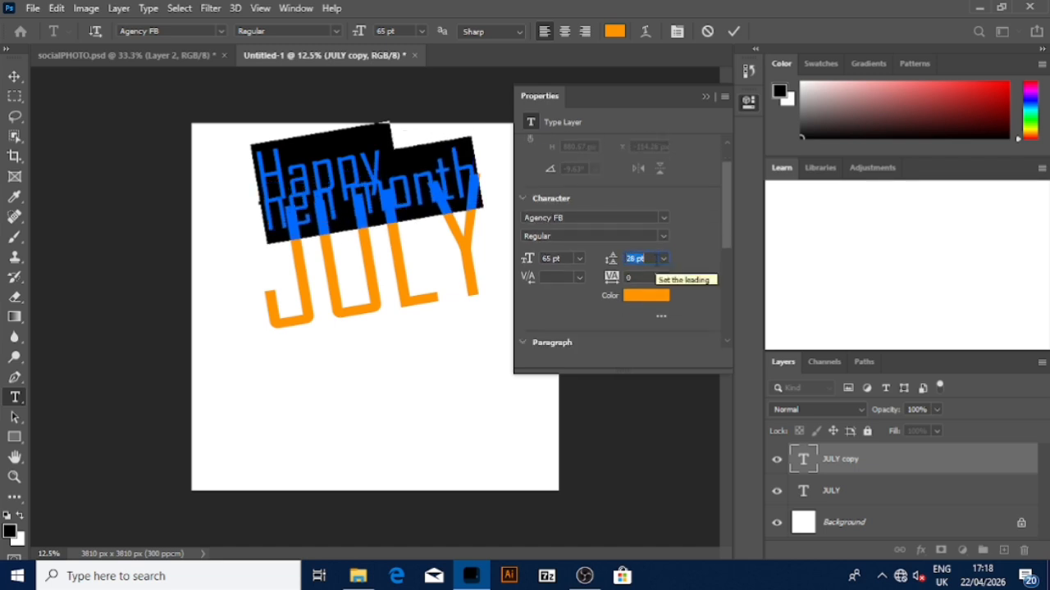
scroll(657, 260, up, 8)
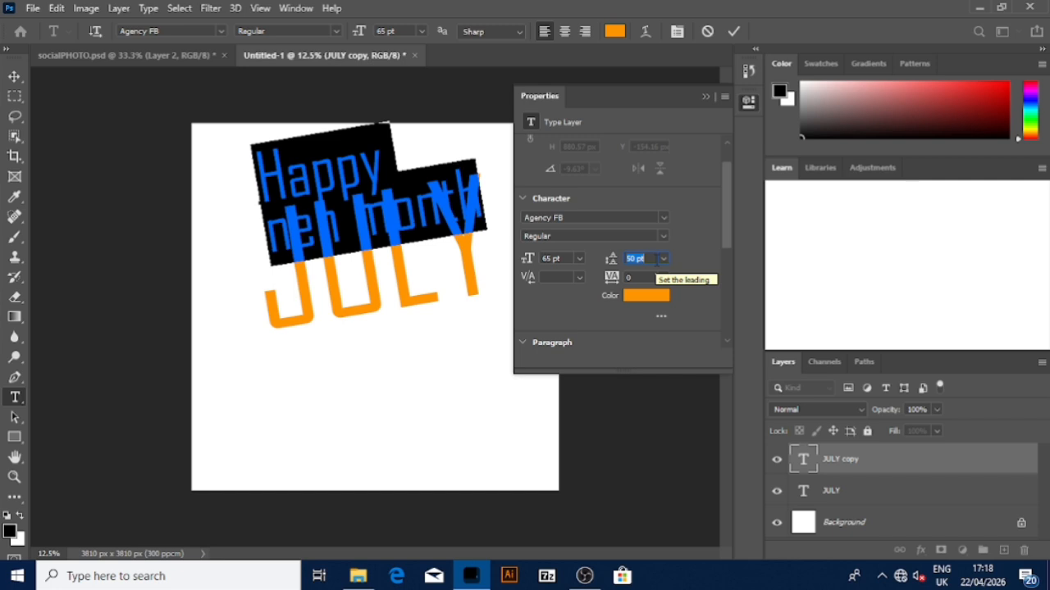
- Reduce the two-line greeting's font size to 39 pt
click(399, 31)
scroll(399, 31, down, 20)
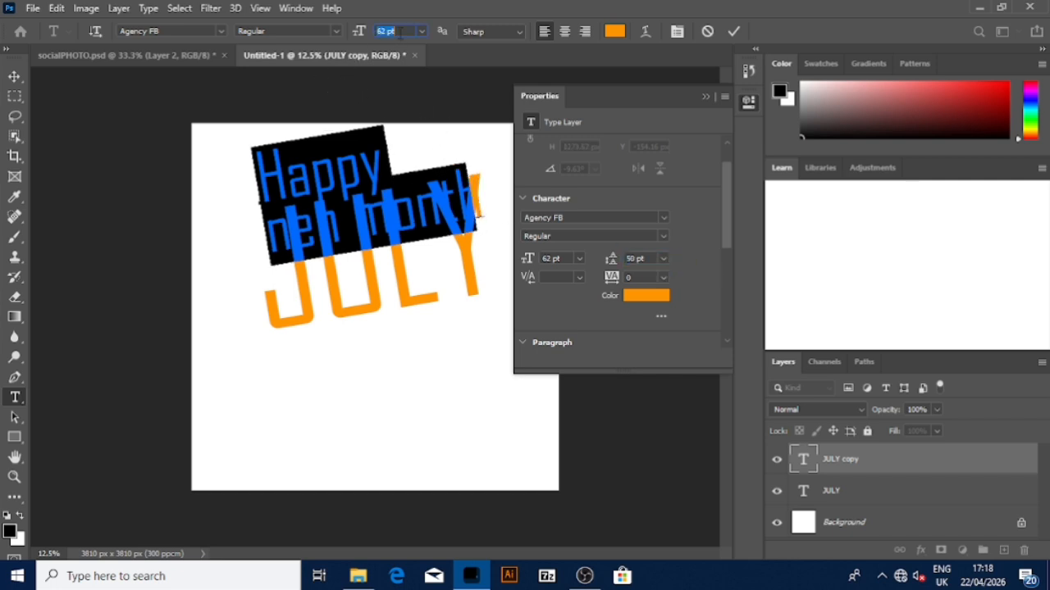
scroll(400, 31, down, 3)
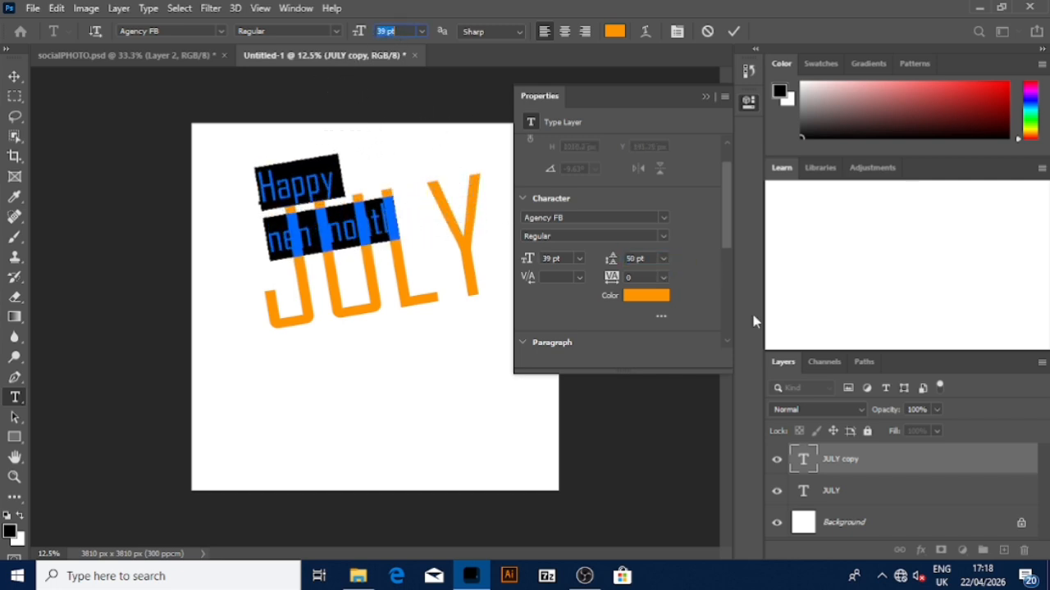
- Move the two-line greeting to just above JULY and set its leading to 27 pt
click(645, 258)
scroll(645, 258, down, 16)
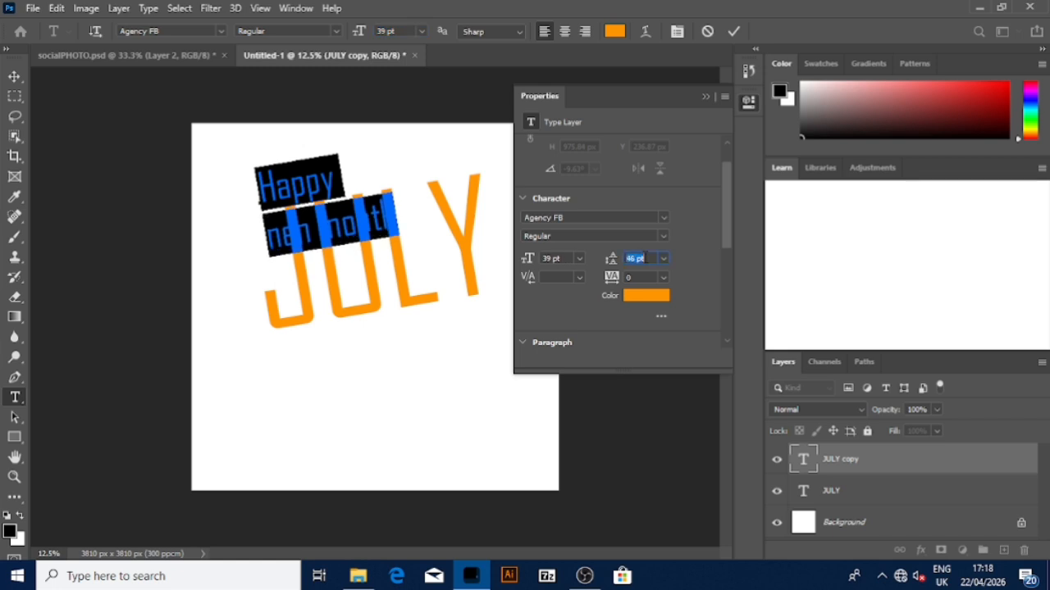
scroll(645, 258, down, 5)
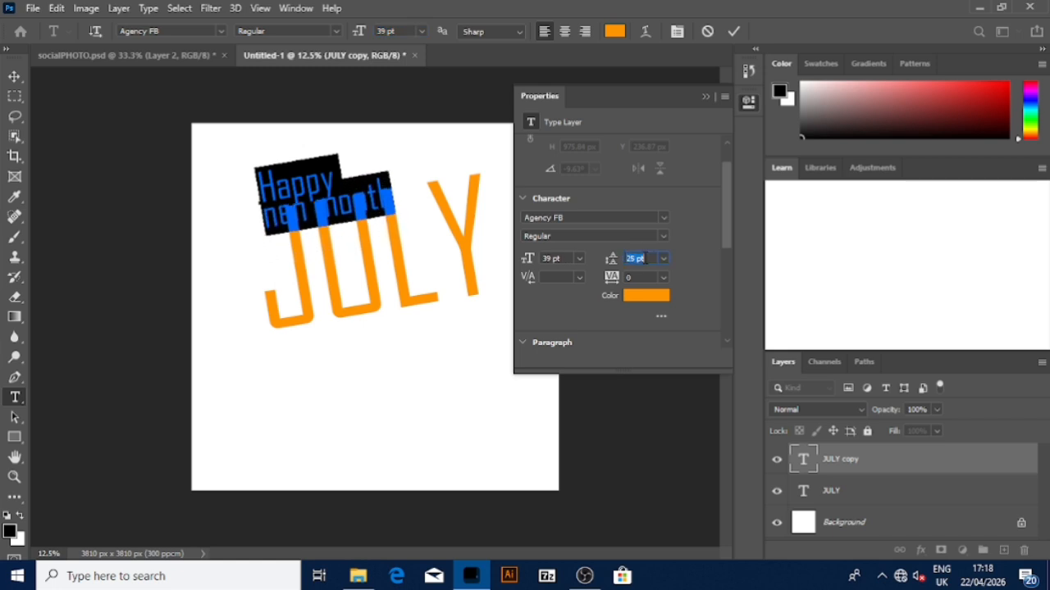
drag(458, 195, 450, 147)
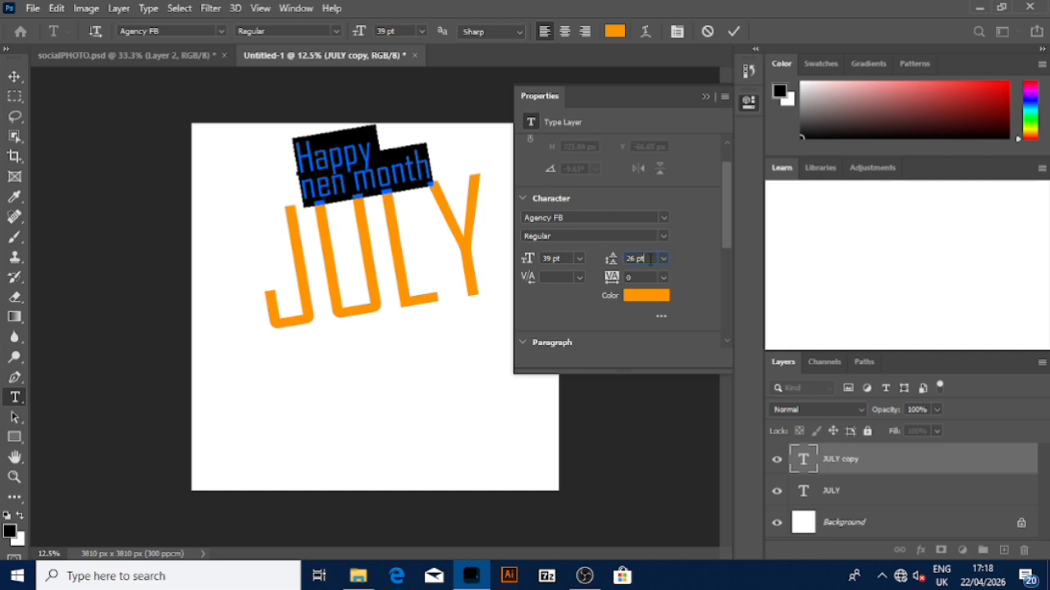
scroll(650, 259, up, 1)
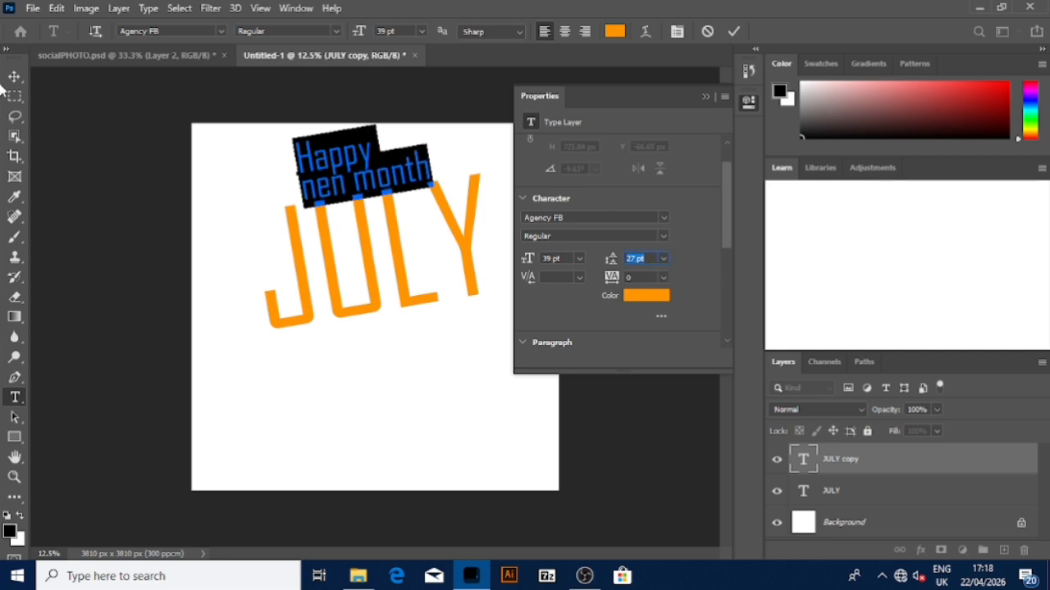
- Scale the greeting down to about 36 pt text and change its font to Arial Bold
drag(294, 120, 304, 125)
double_click(802, 460)
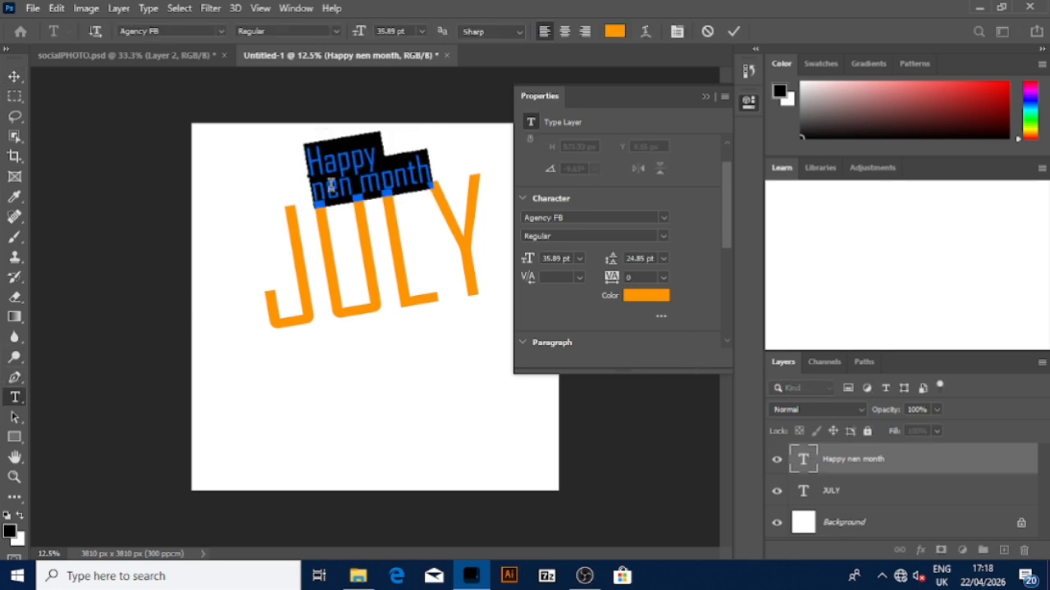
click(164, 33)
text(ari)
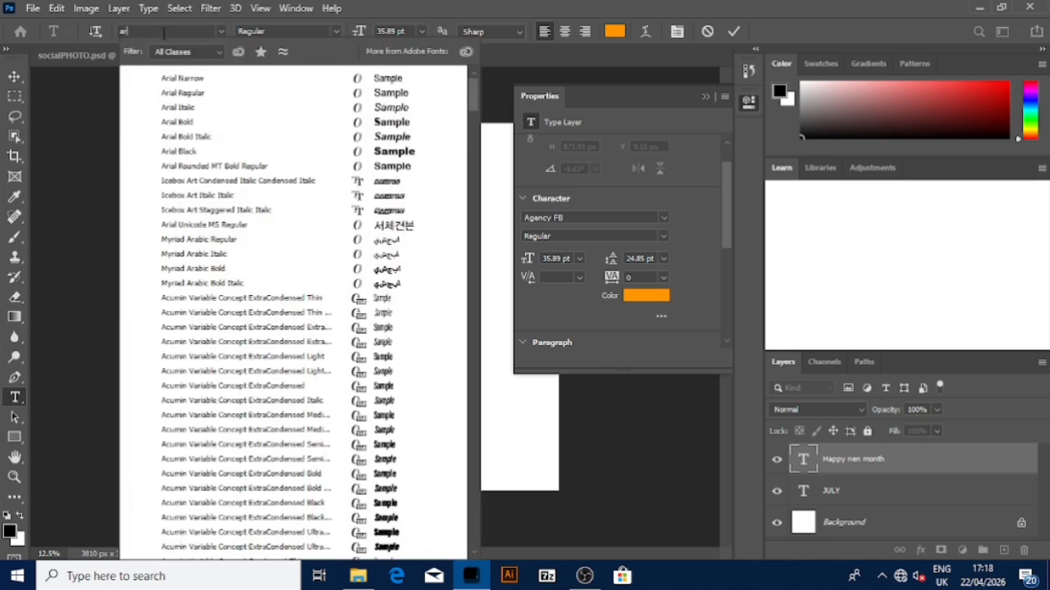
text(al)
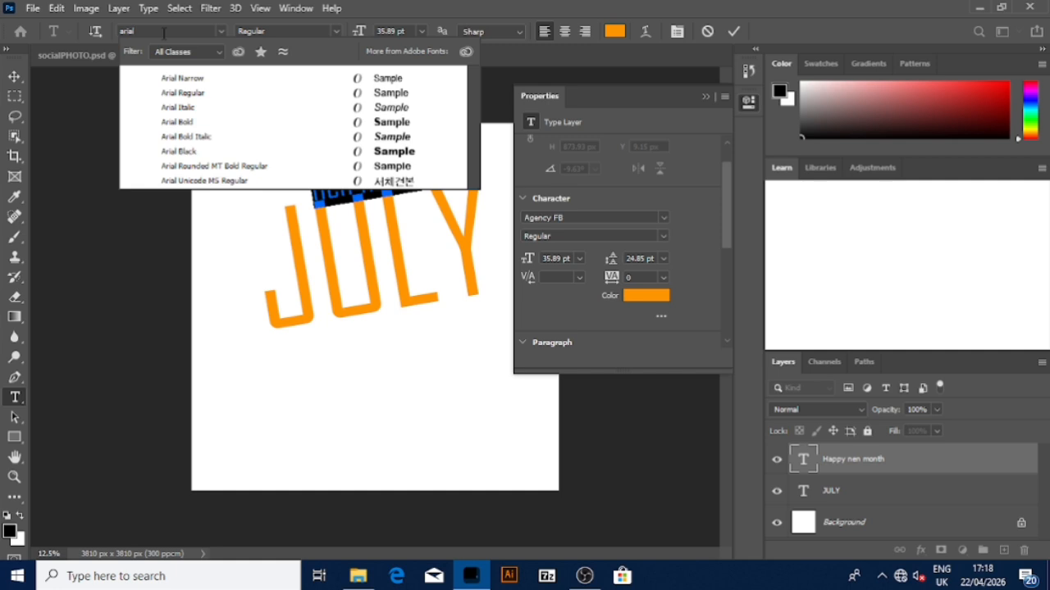
click(176, 121)
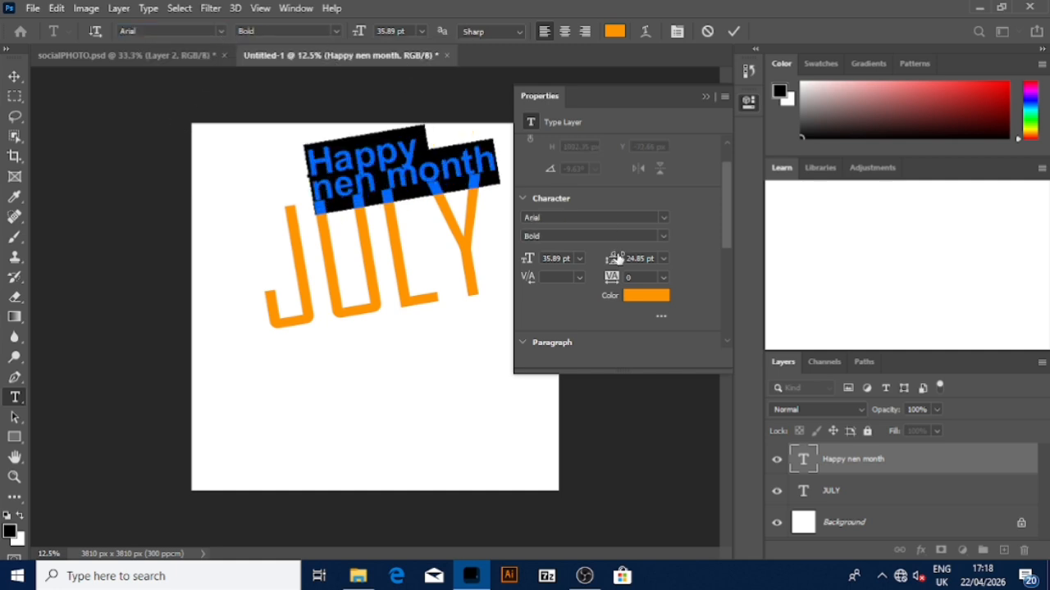
- Set the greeting's leading to 29 pt, then scale the text block down to about 20 pt text above JULY
key(Up)
key(Up)
key(Up)
key(Up)
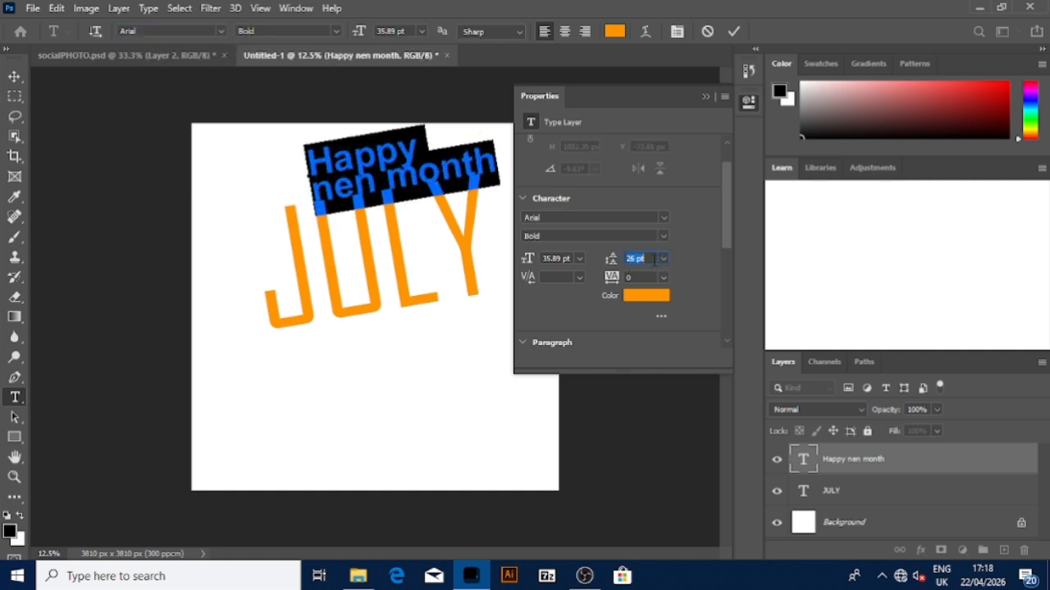
click(15, 76)
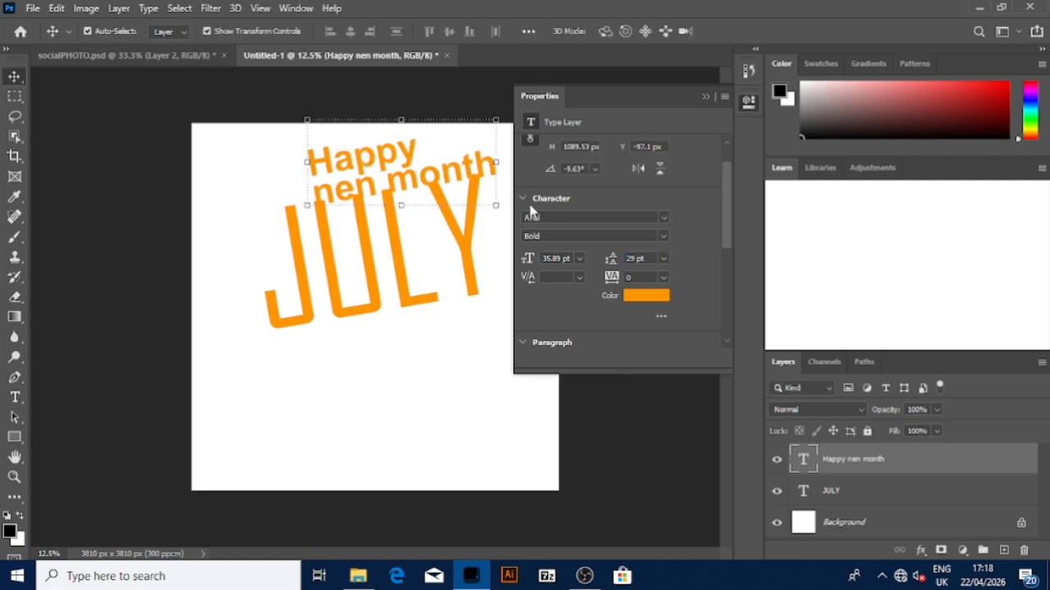
drag(497, 205, 324, 187)
- Capitalize the second line's first letter to read "Nen month" and nudge the greeting slightly left and down toward JULY
click(15, 397)
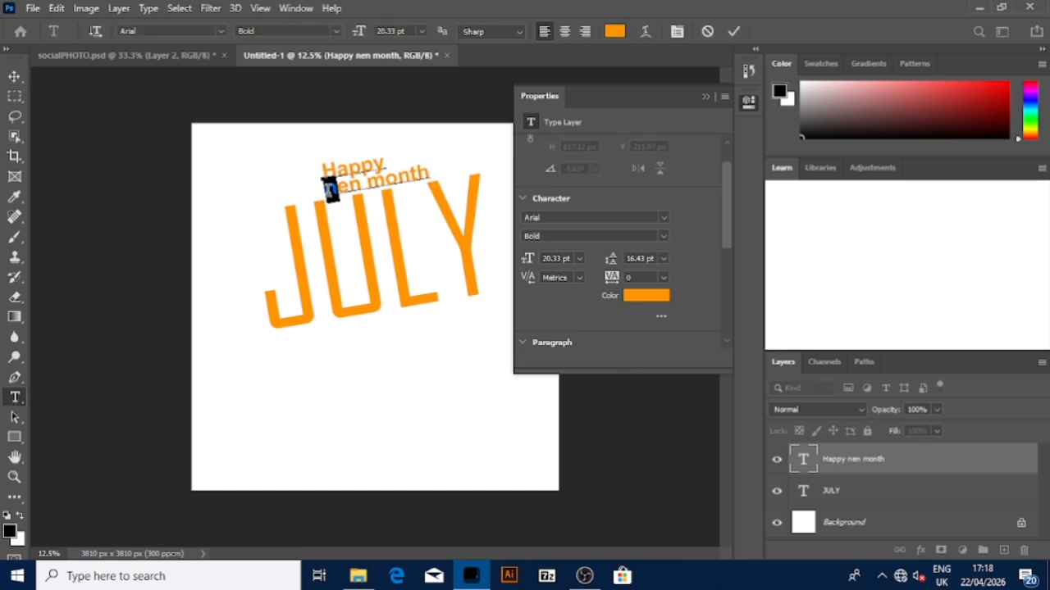
text(N)
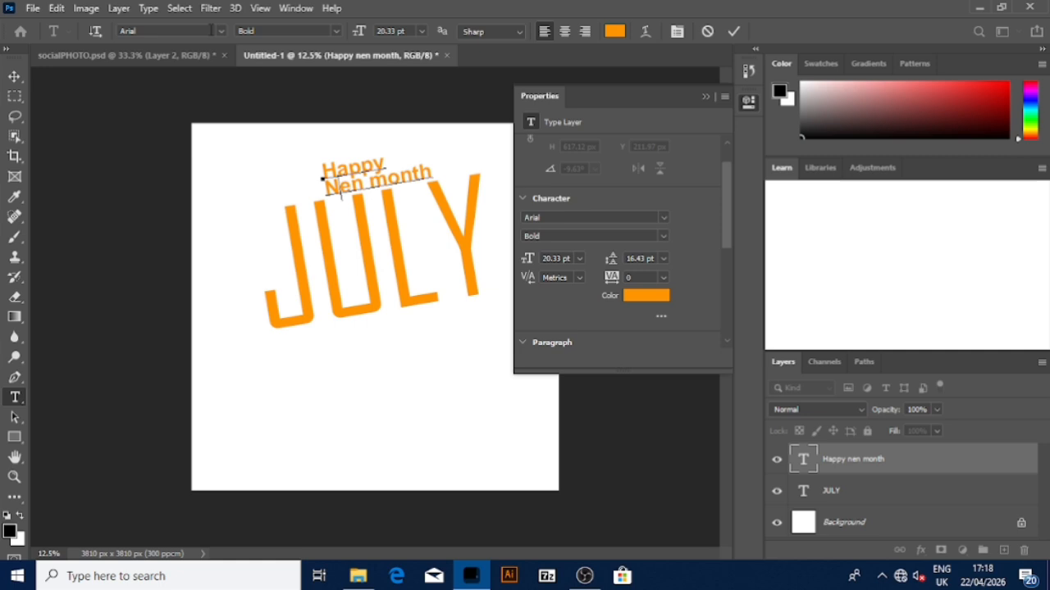
click(15, 76)
key(shift+Left)
key(shift+Left)
key(shift+Left)
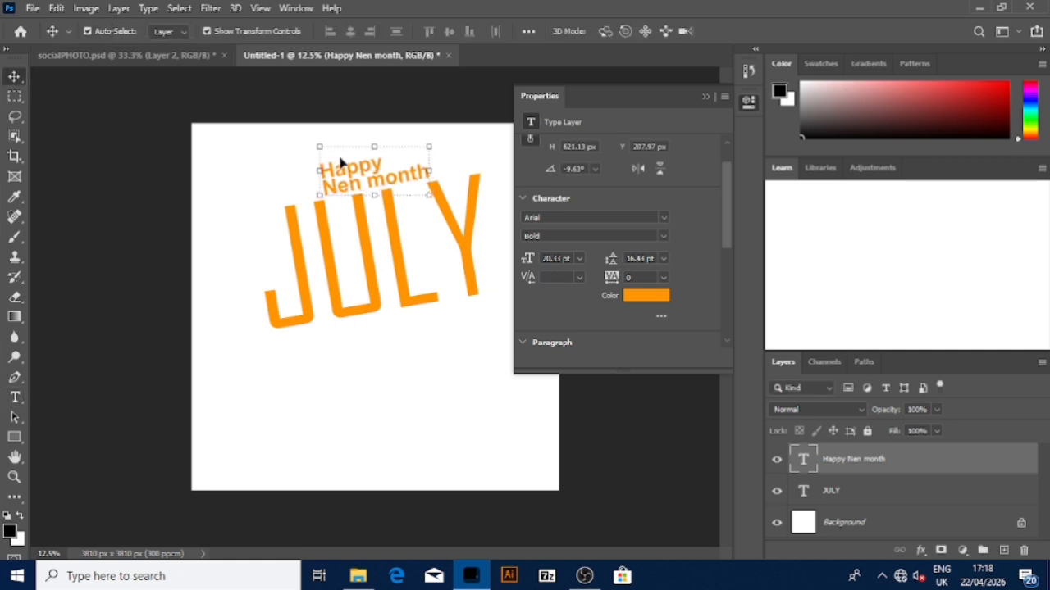
key(Down)
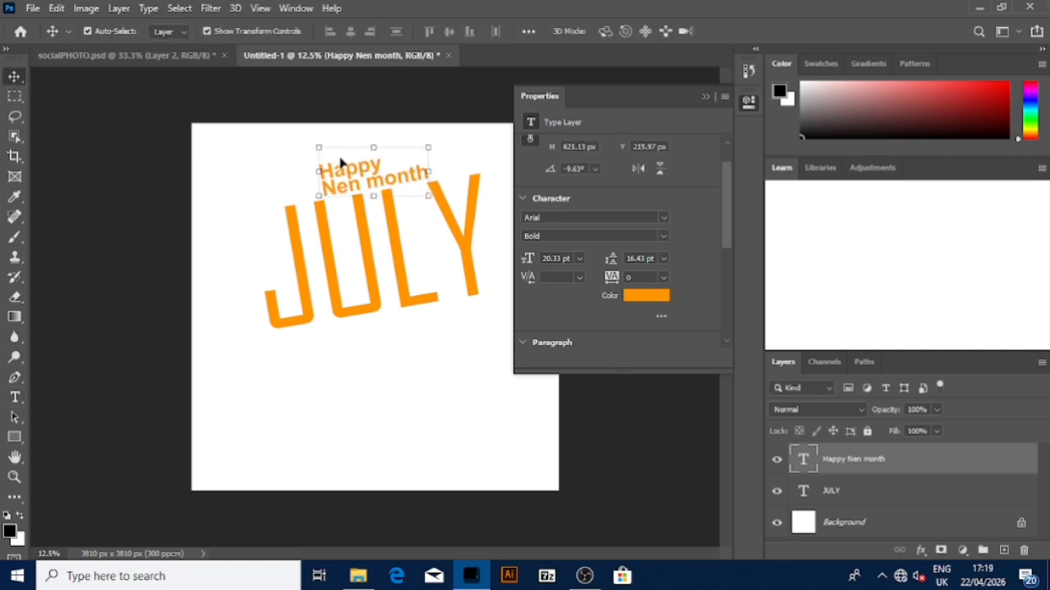
- Select the greeting and JULY text together and enlarge them slightly on the canvas
click(381, 356)
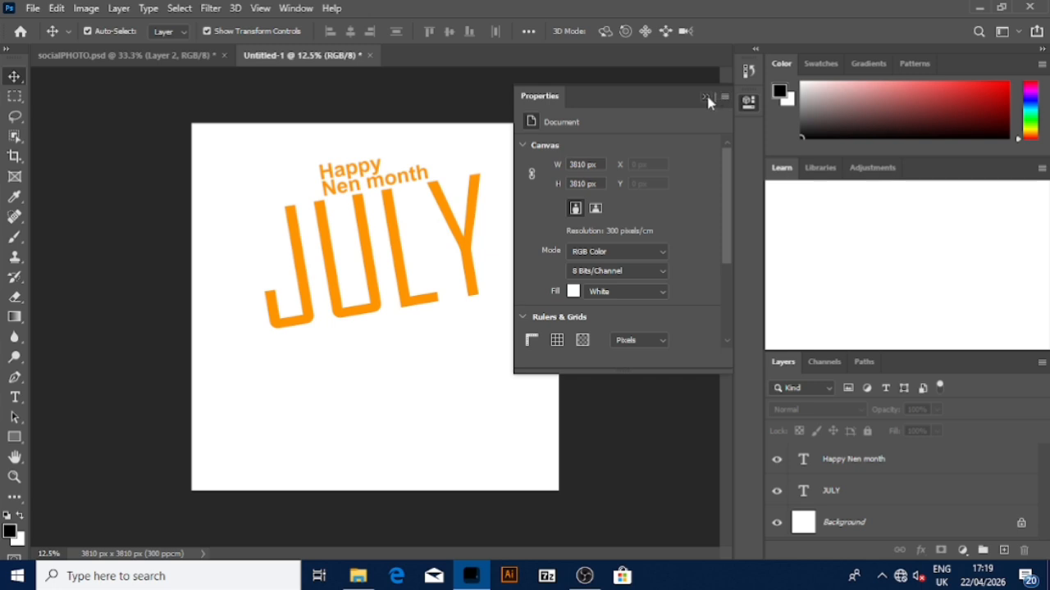
click(705, 96)
drag(593, 125, 183, 399)
drag(251, 331, 235, 341)
drag(504, 147, 507, 142)
key(Return)
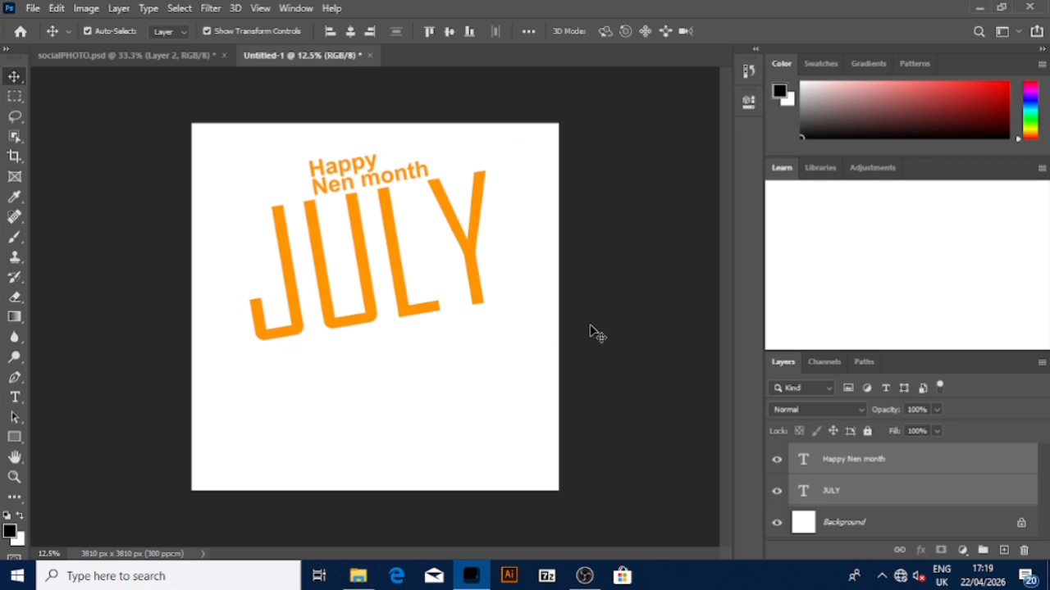
click(591, 333)
- Bring the seated woman cutout from socialPHOTO.psd into the design on a layer directly above JULY
click(480, 248)
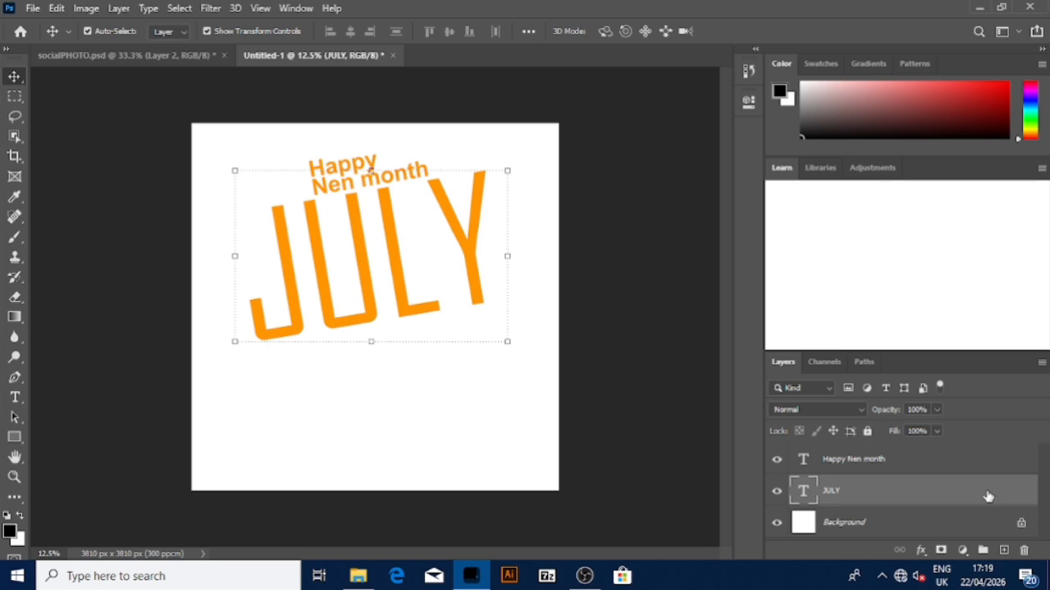
click(134, 55)
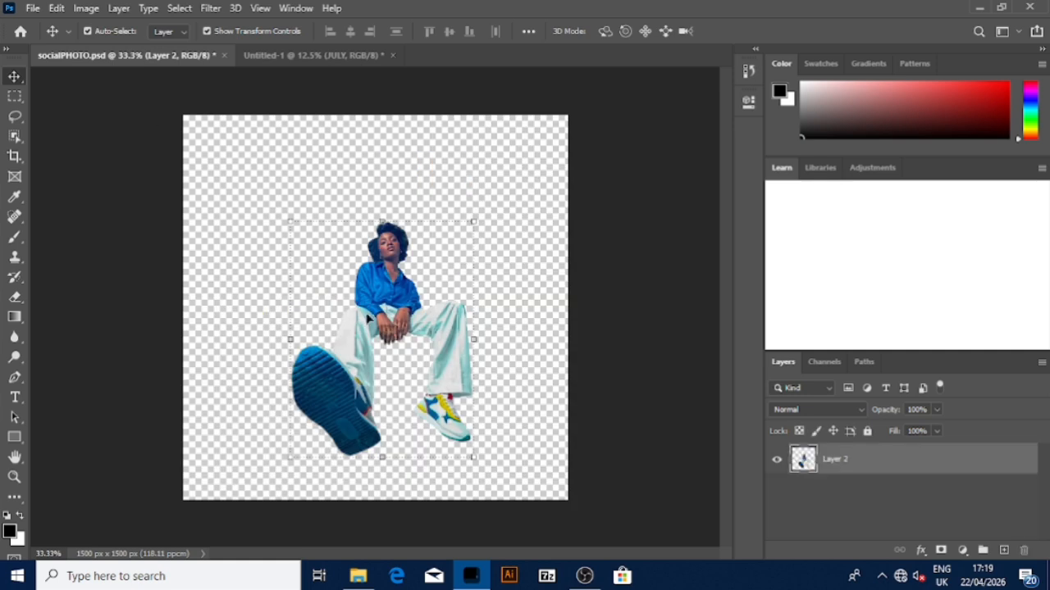
drag(364, 322, 355, 363)
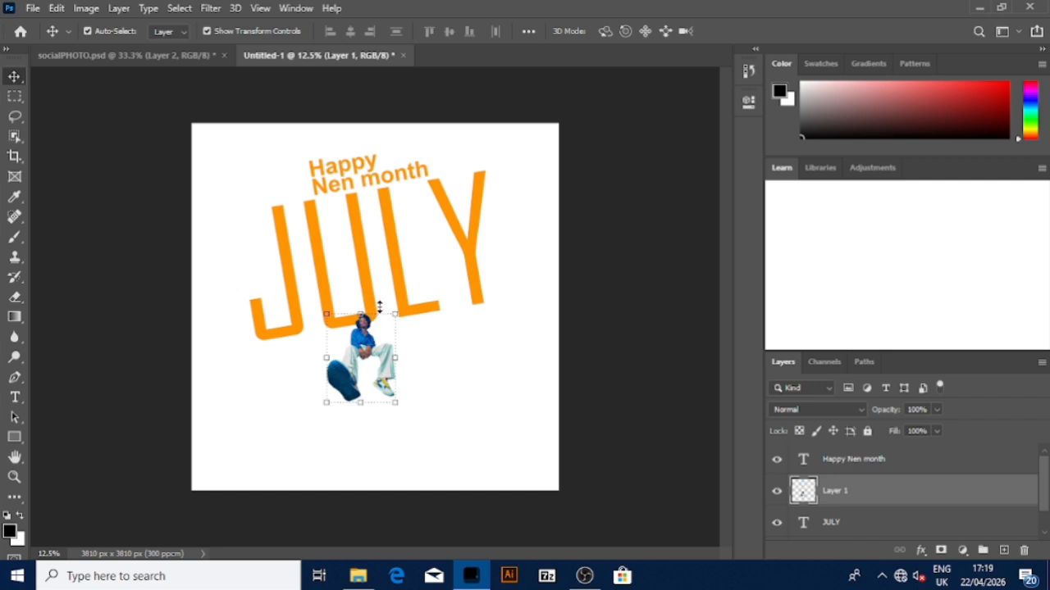
- Enlarge the woman cutout to about 213% and position it over the lower left part of the JULY letters
drag(395, 311, 474, 215)
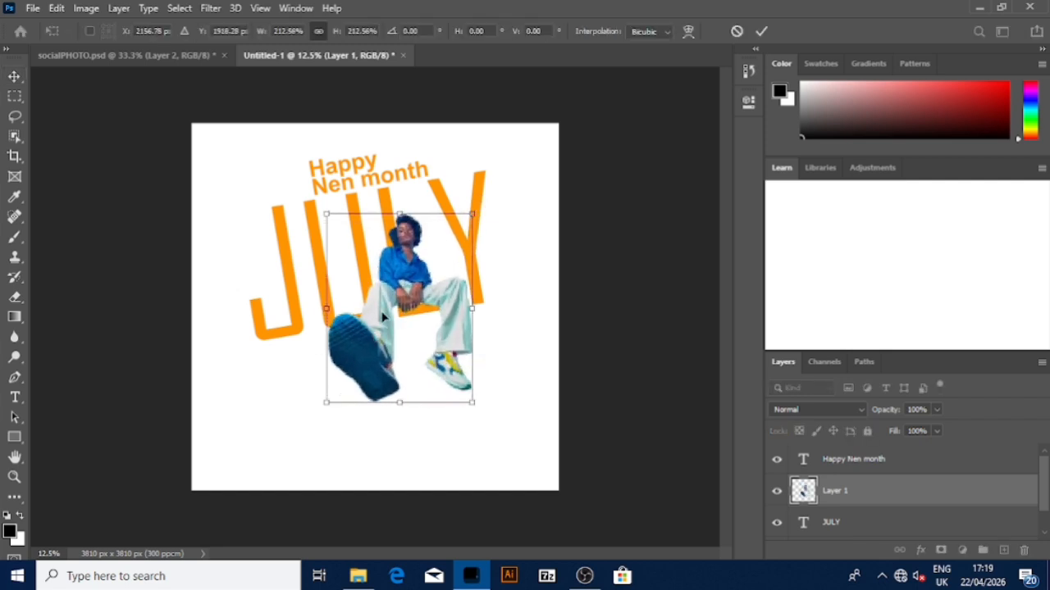
drag(385, 318, 336, 327)
click(11, 79)
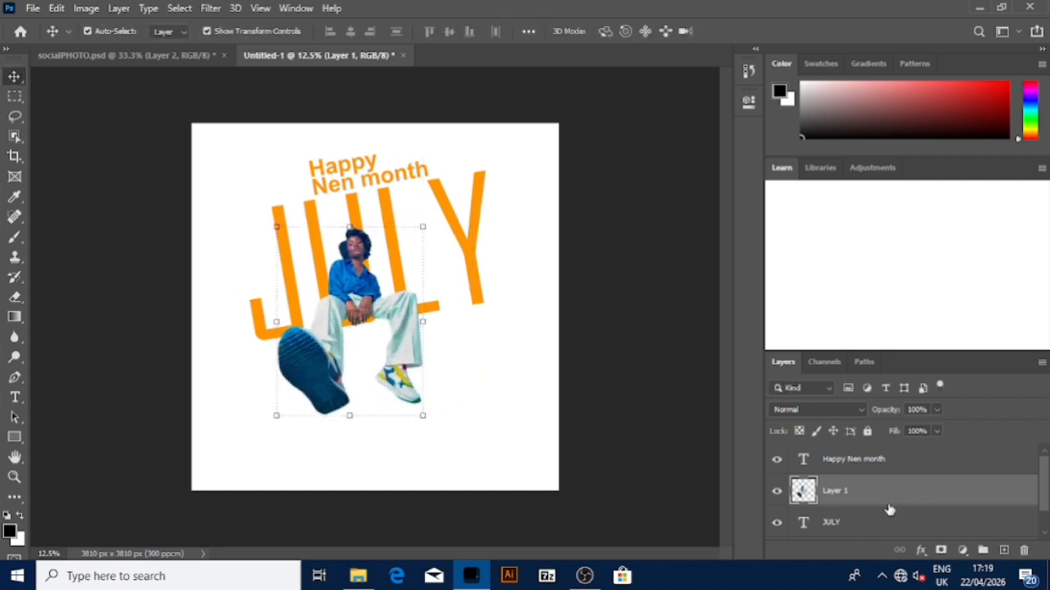
- Select the greeting and JULY text layers together and scale them down to about 79%, behind the woman's upper body
click(870, 467)
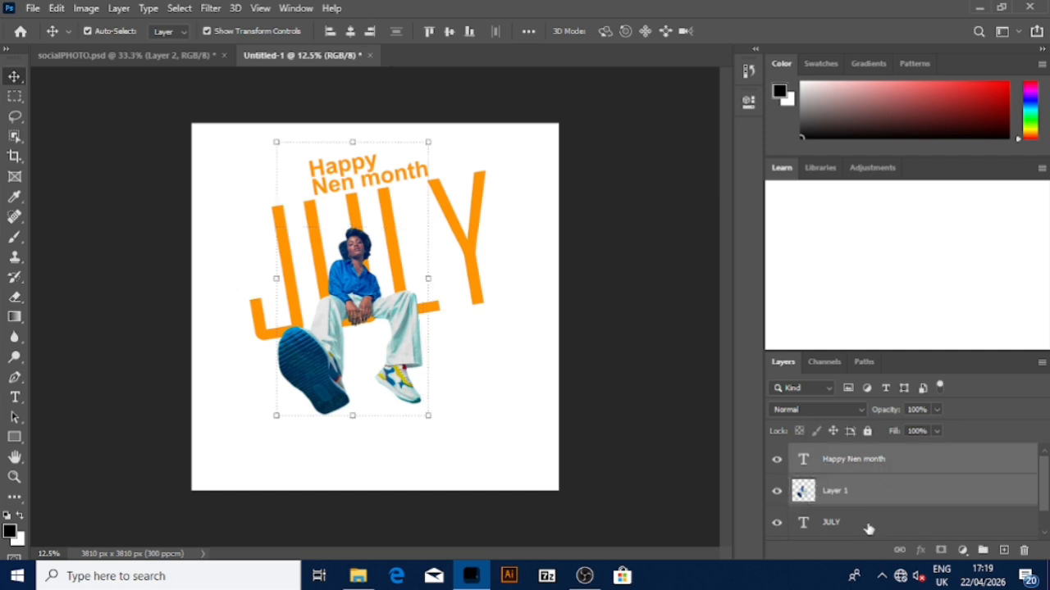
click(869, 527)
ctrl+click(876, 457)
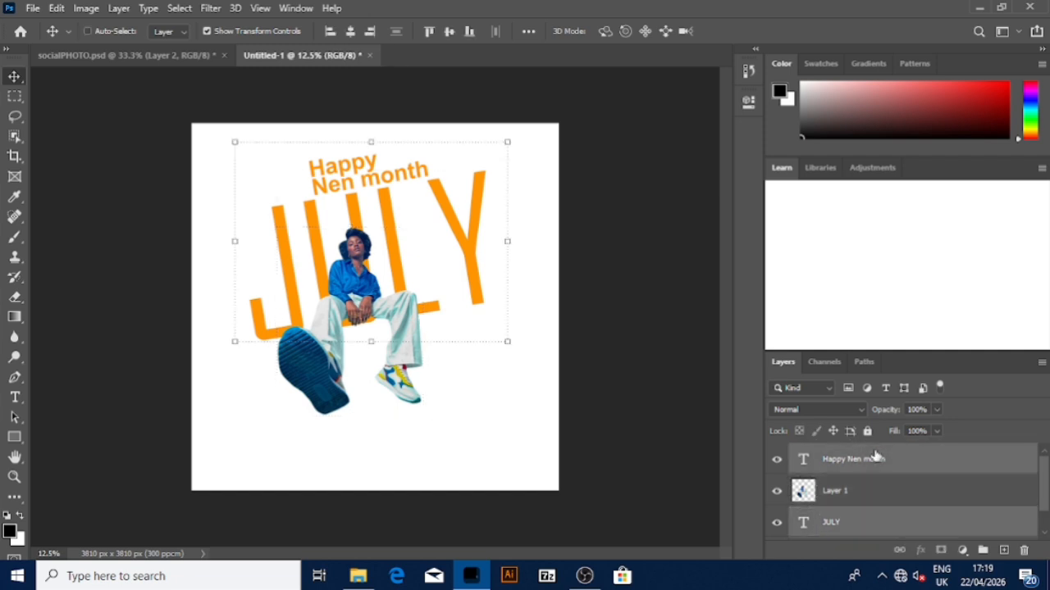
key(ctrl+t)
drag(503, 332, 470, 313)
drag(235, 142, 243, 149)
drag(239, 316, 252, 306)
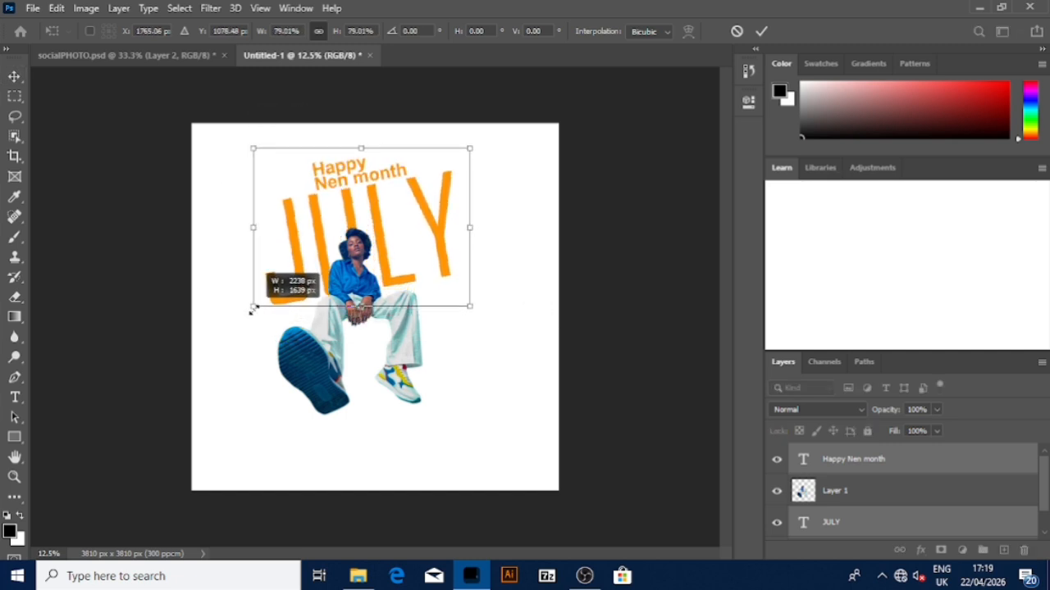
click(7, 79)
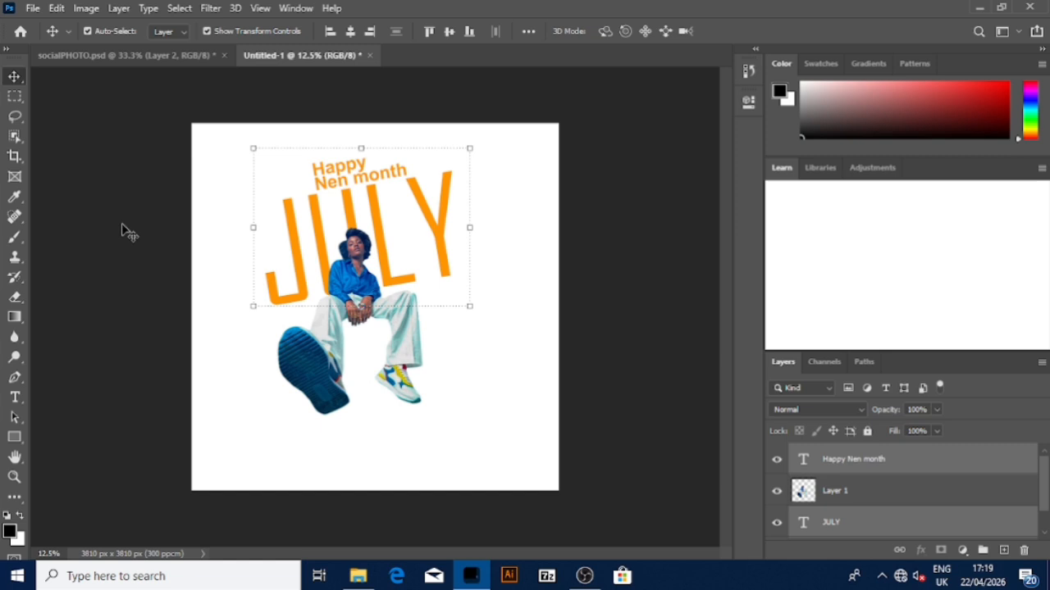
- Draw a black rectangle of about 4122 × 4522 px covering the whole canvas and place its layer beneath JULY
click(328, 345)
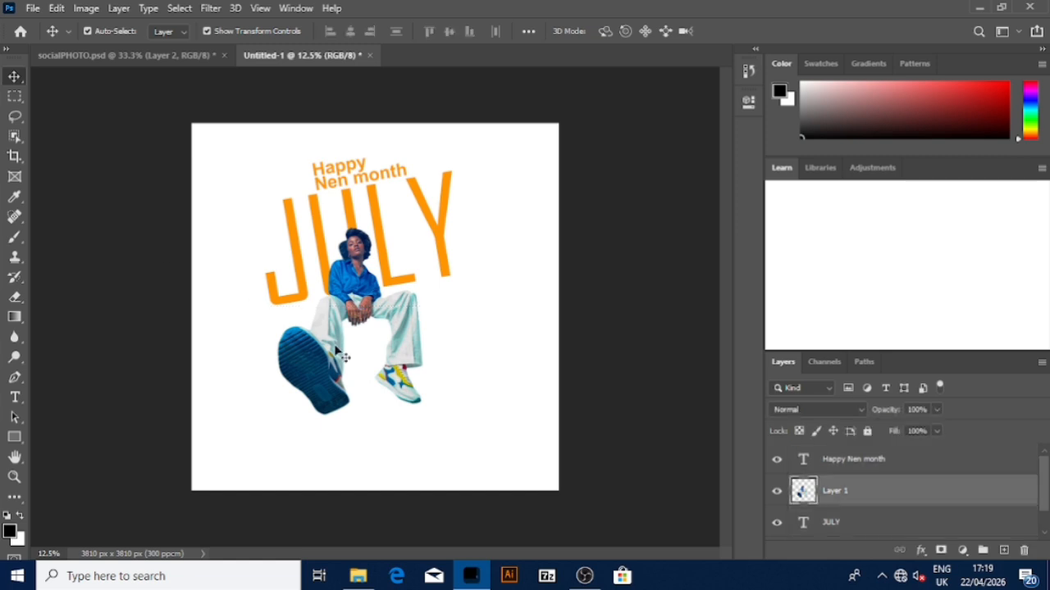
click(15, 437)
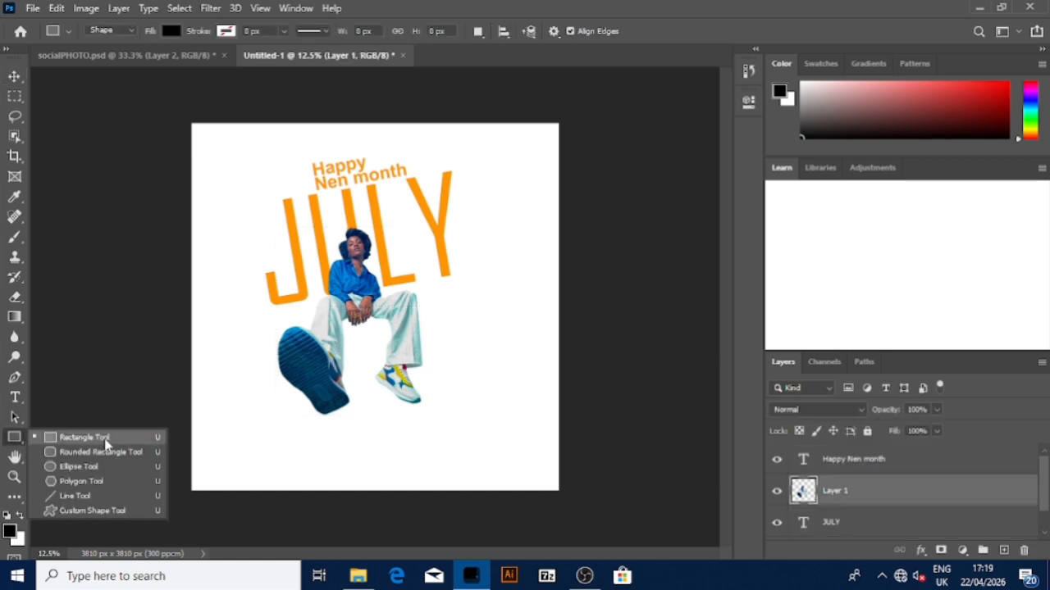
click(105, 440)
drag(182, 93, 580, 529)
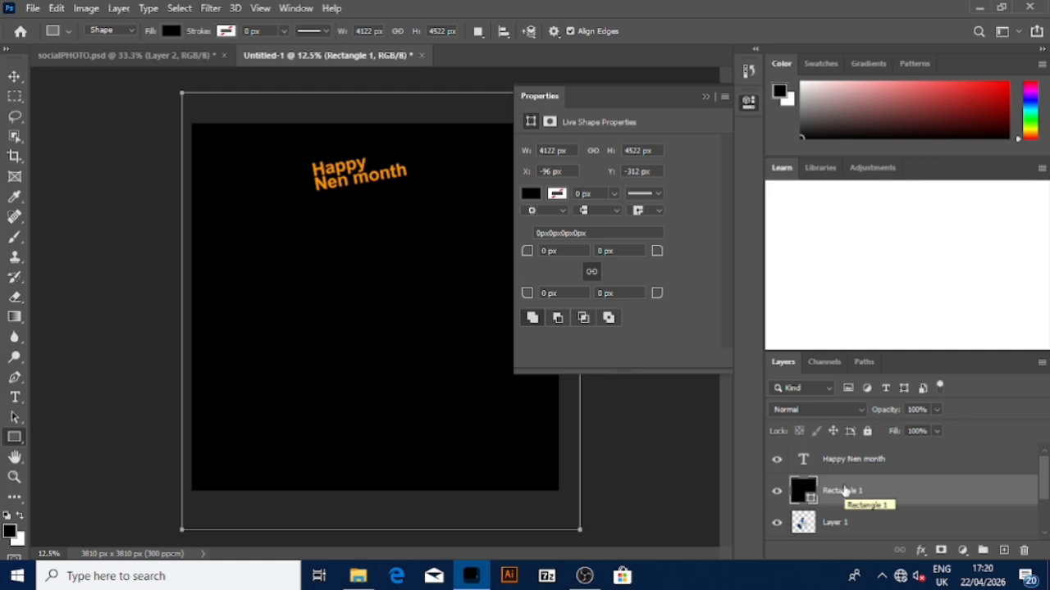
drag(844, 490, 848, 506)
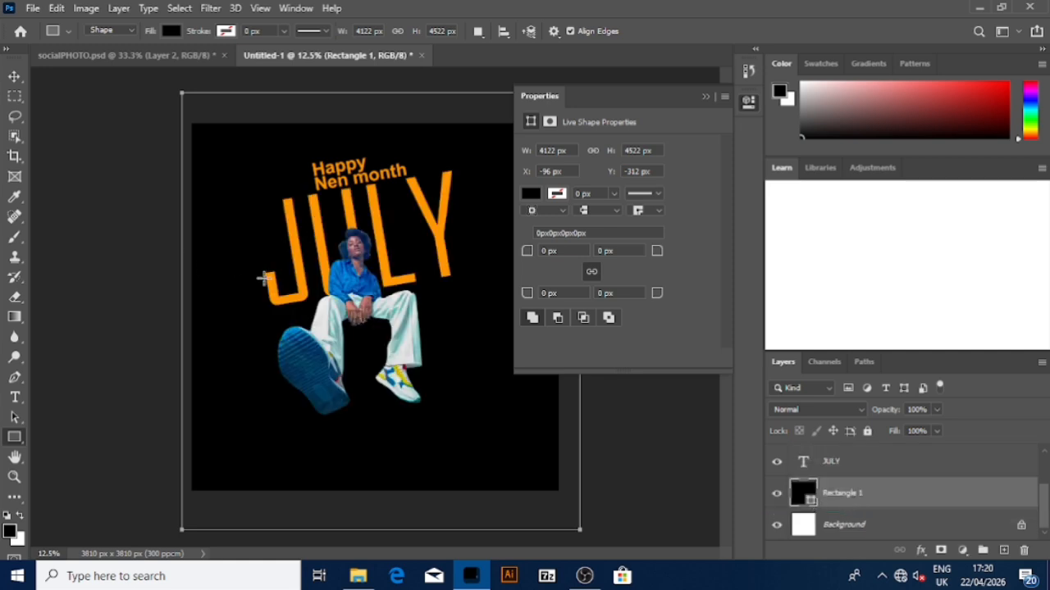
- Recolor the background rectangle to dark blue #014465 sampled from the woman's shoe sole
double_click(804, 492)
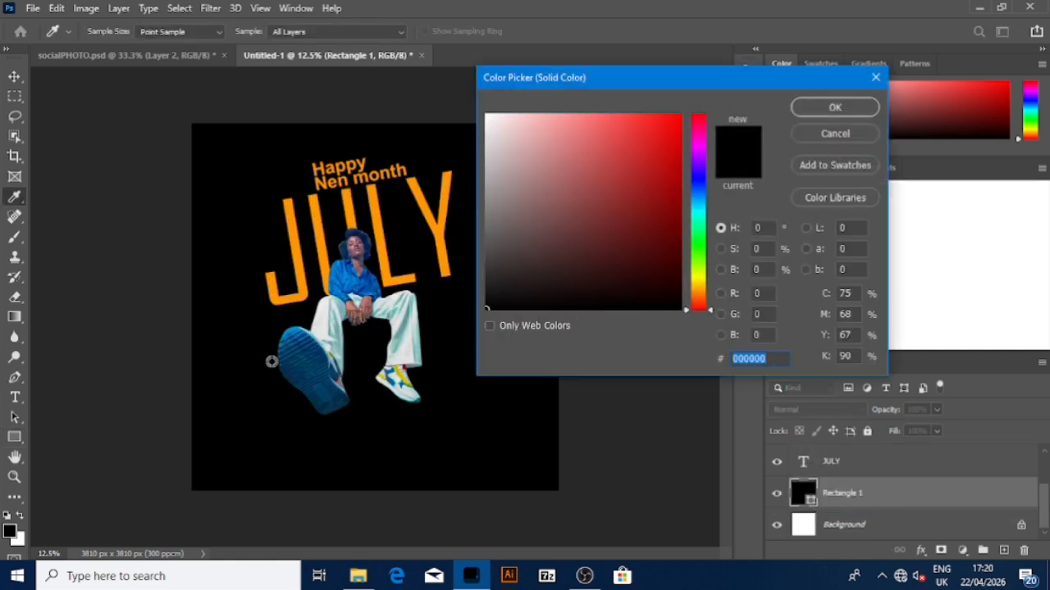
click(314, 369)
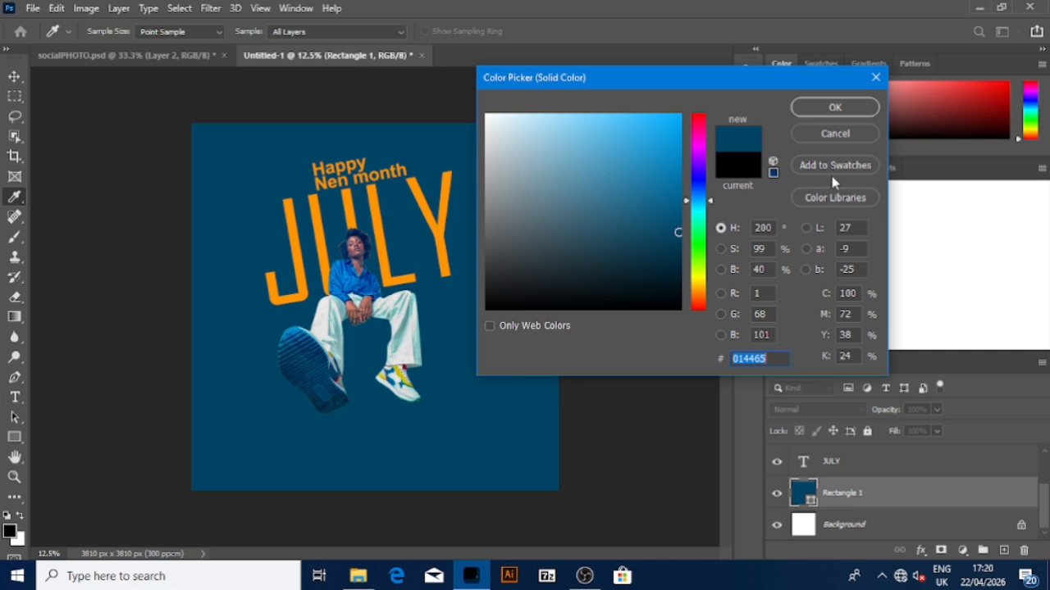
click(824, 109)
click(70, 119)
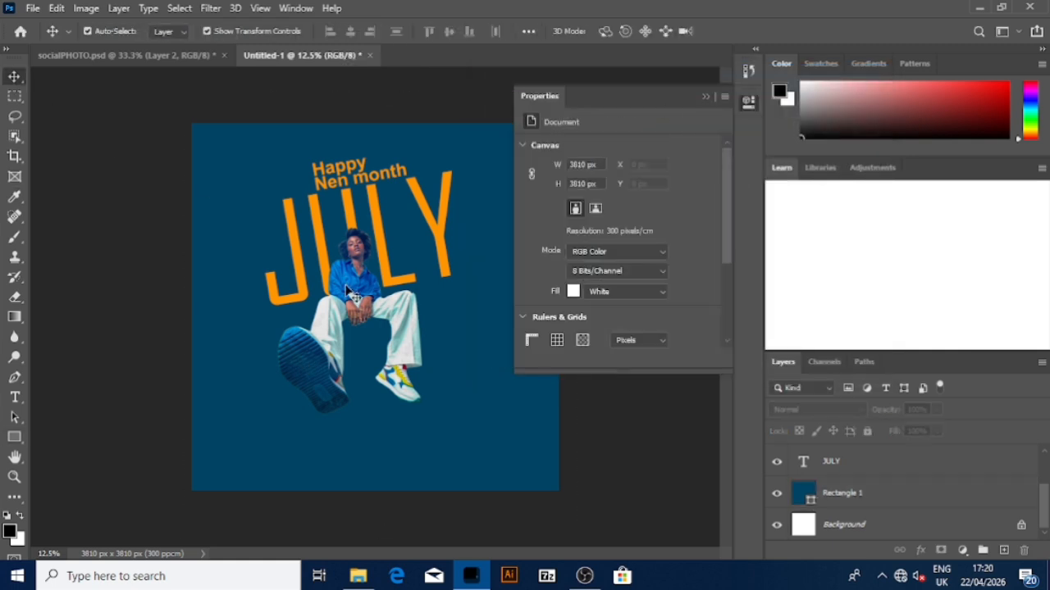
- Correct the greeting's misspelled second word so the text reads "Happy NeW month"
click(354, 288)
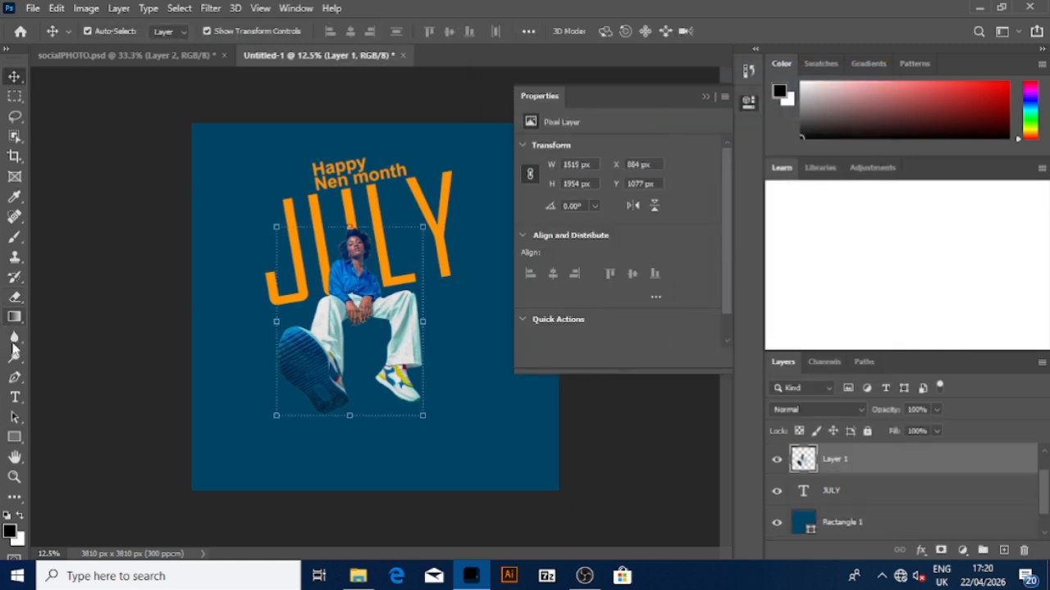
click(15, 397)
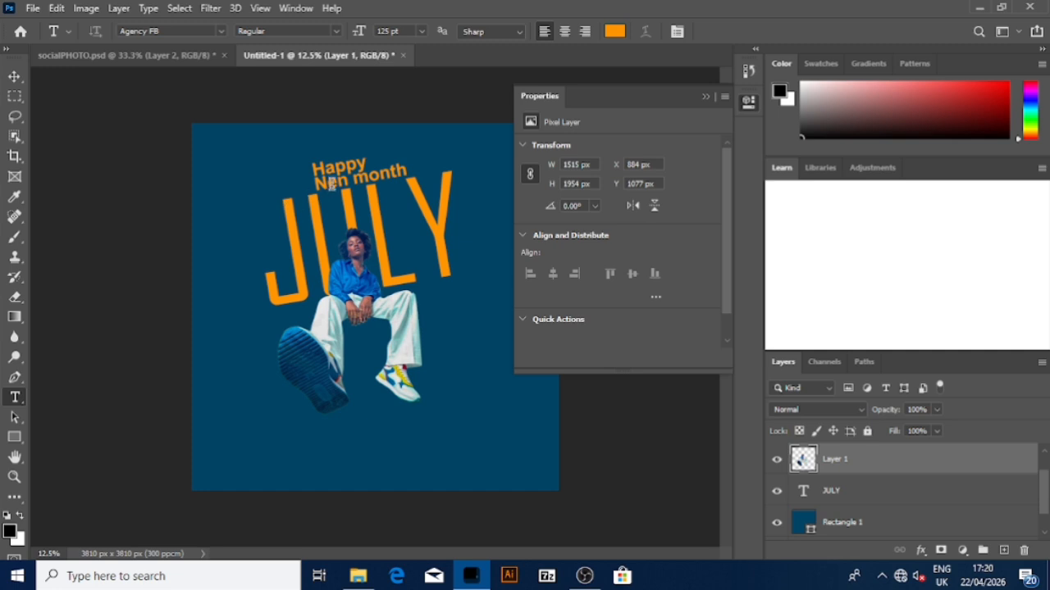
drag(336, 183, 348, 181)
text(w)
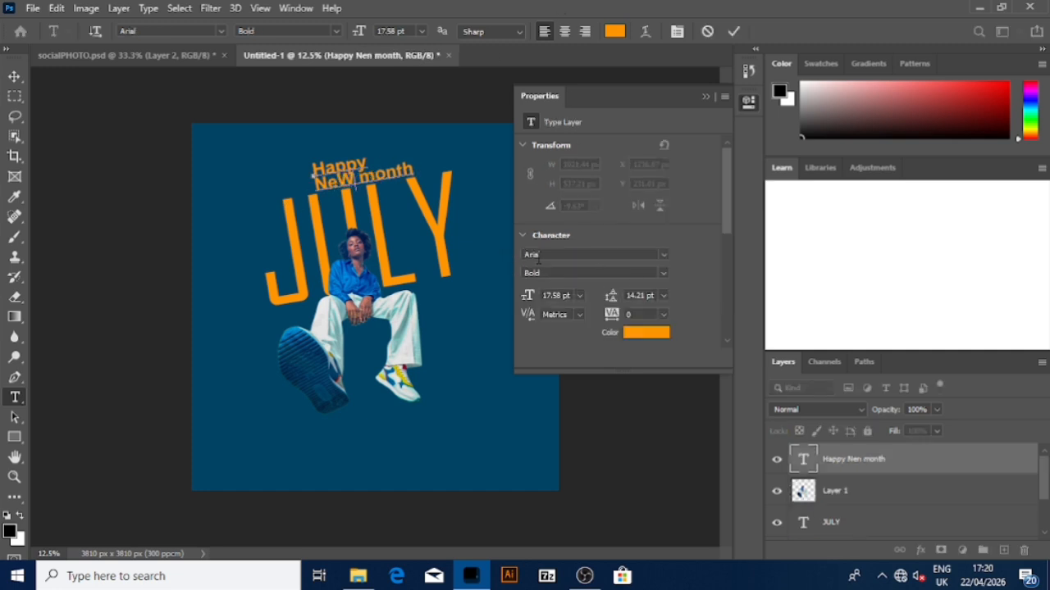
click(15, 76)
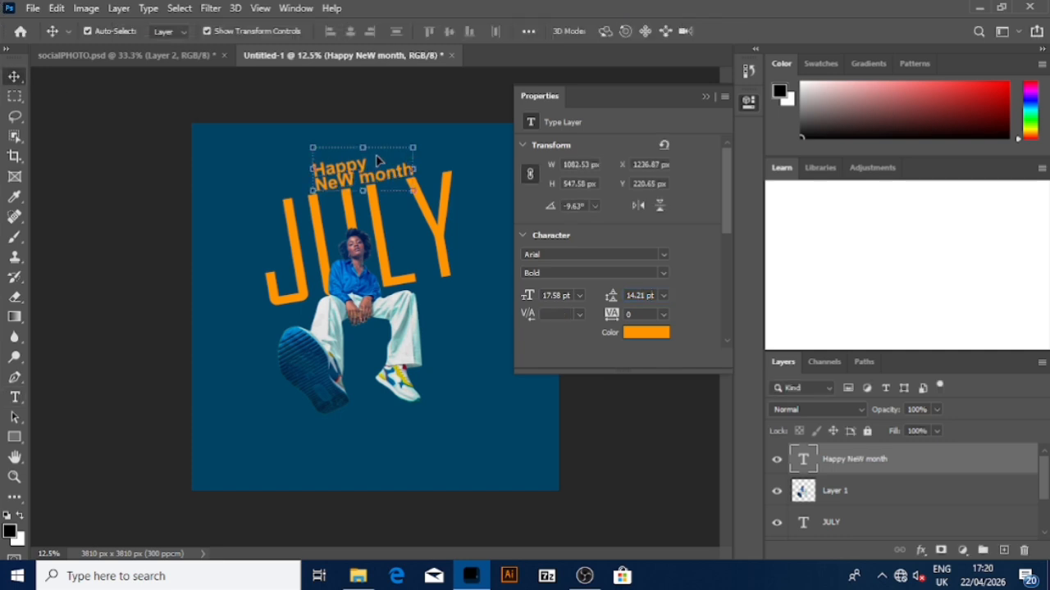
- Nudge the greeting text up by about 24 px above the JULY letters
key(Up)
key(Up)
key(Up)
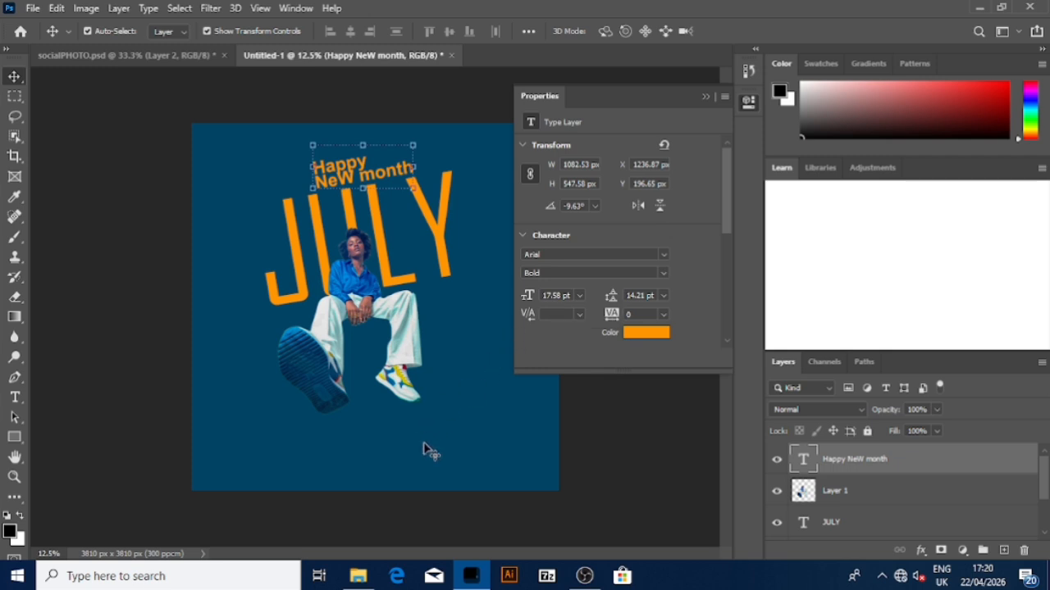
- Enlarge the woman cutout to about 108% and shift it about 59 px to the right
scroll(779, 492, down, 2)
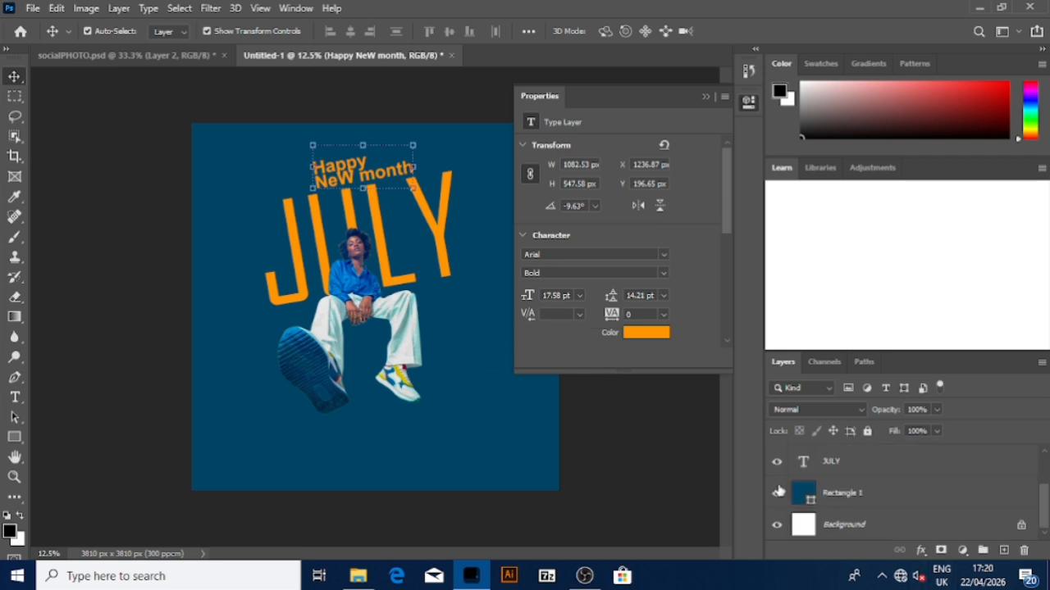
click(354, 299)
drag(424, 417, 438, 441)
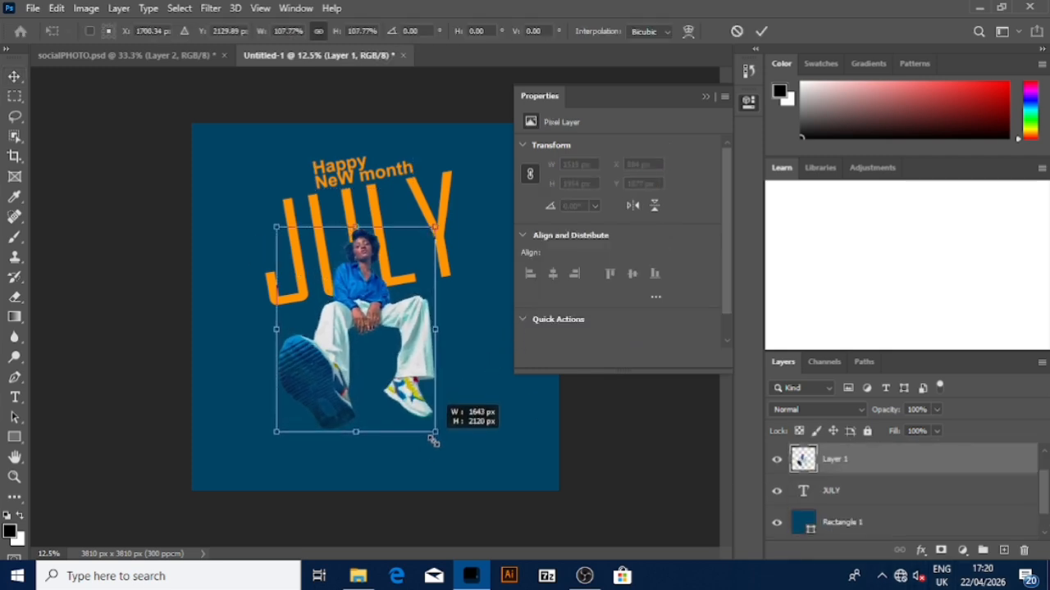
drag(404, 370, 410, 370)
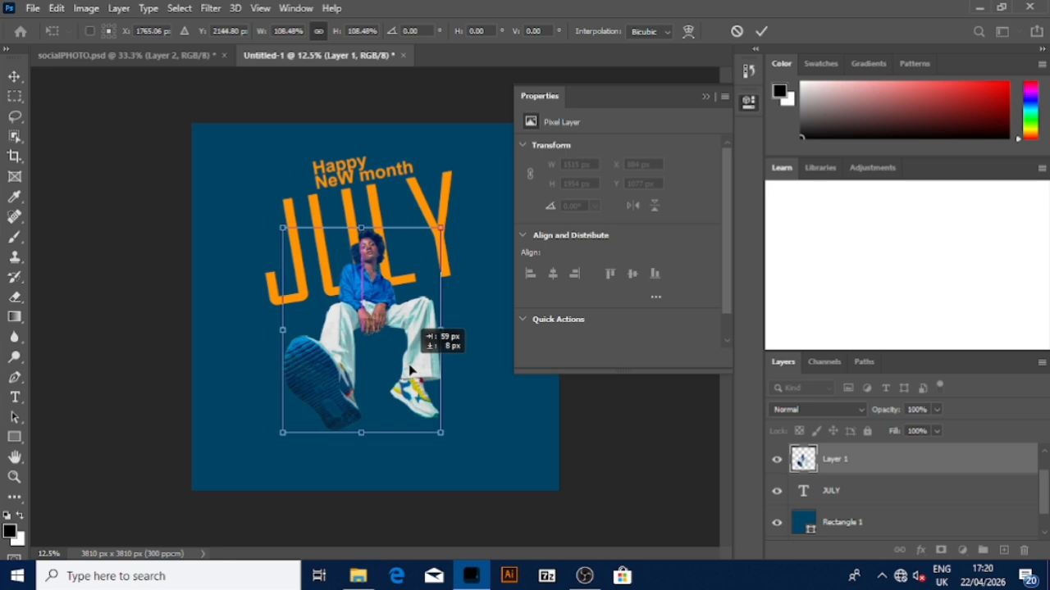
click(15, 77)
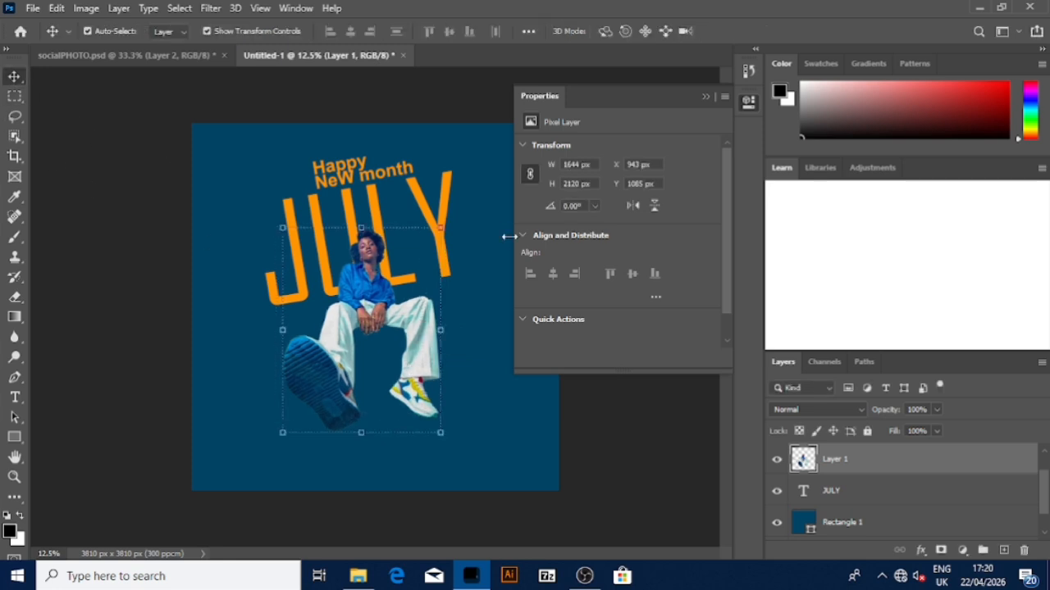
- Add a Gradient Overlay effect to the JULY text layer
click(440, 205)
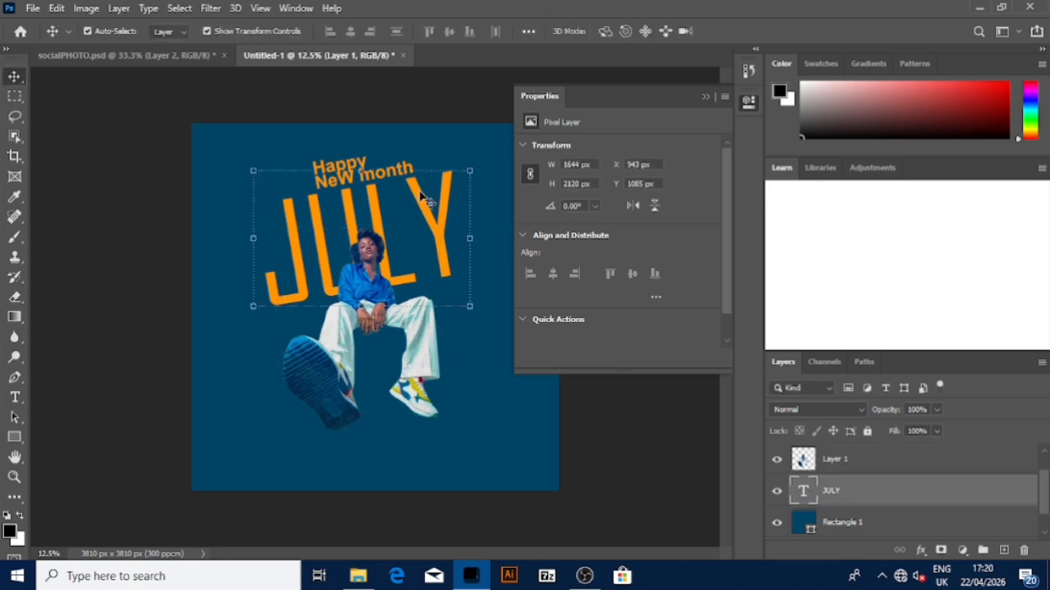
click(648, 507)
click(430, 219)
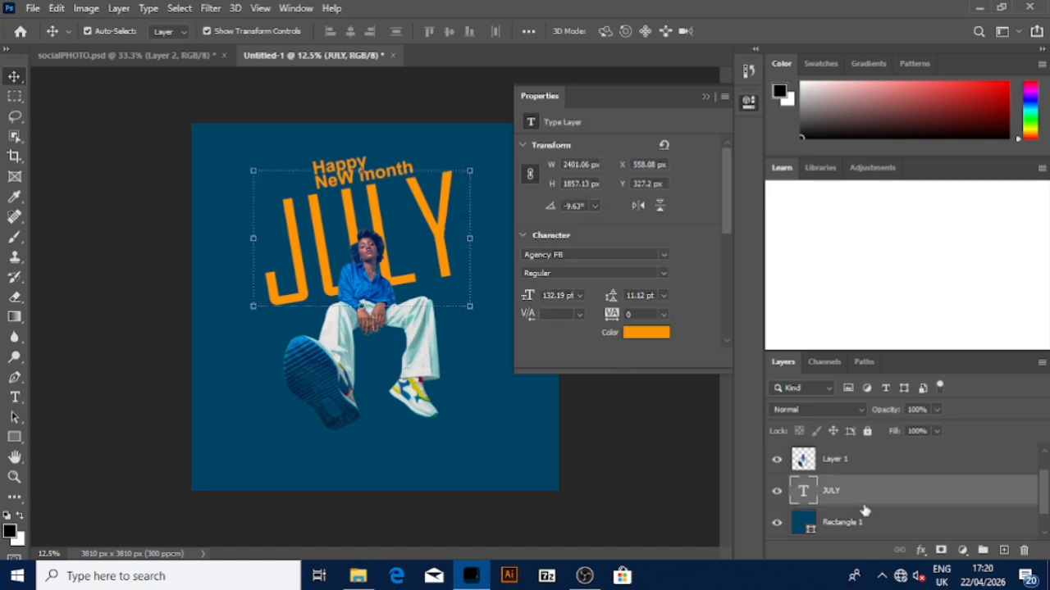
double_click(921, 495)
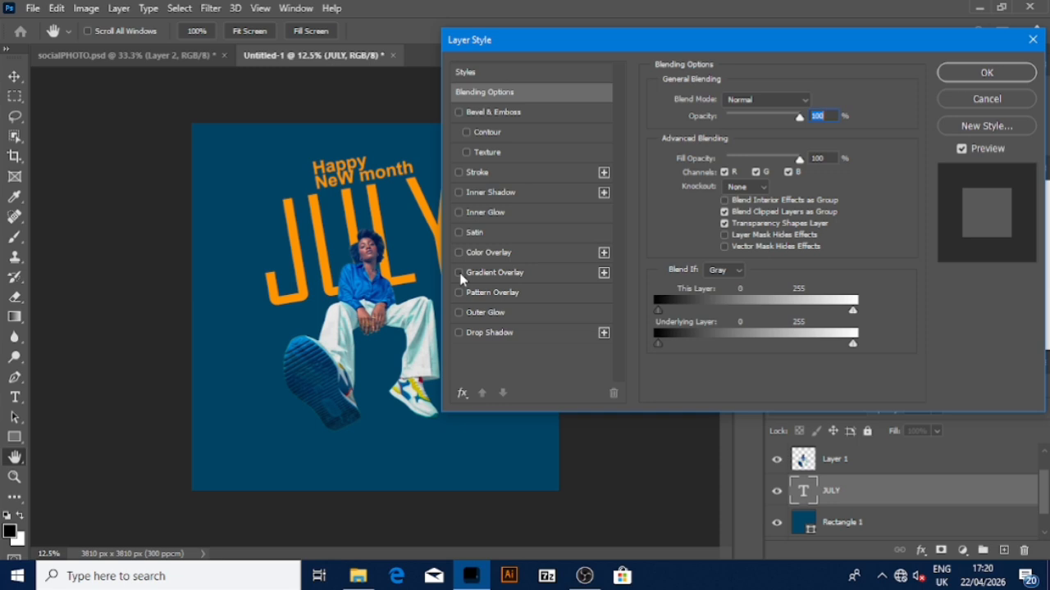
click(459, 273)
click(516, 274)
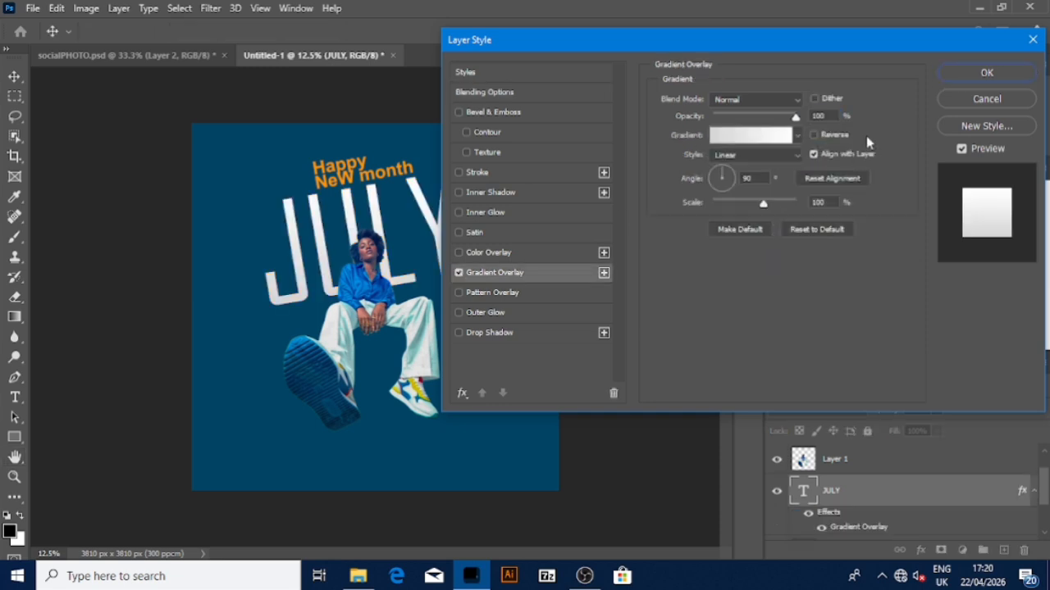
- Set the starting color stop of the JULY gradient to blue #004197 sampled from the woman's shirt
click(750, 137)
double_click(581, 337)
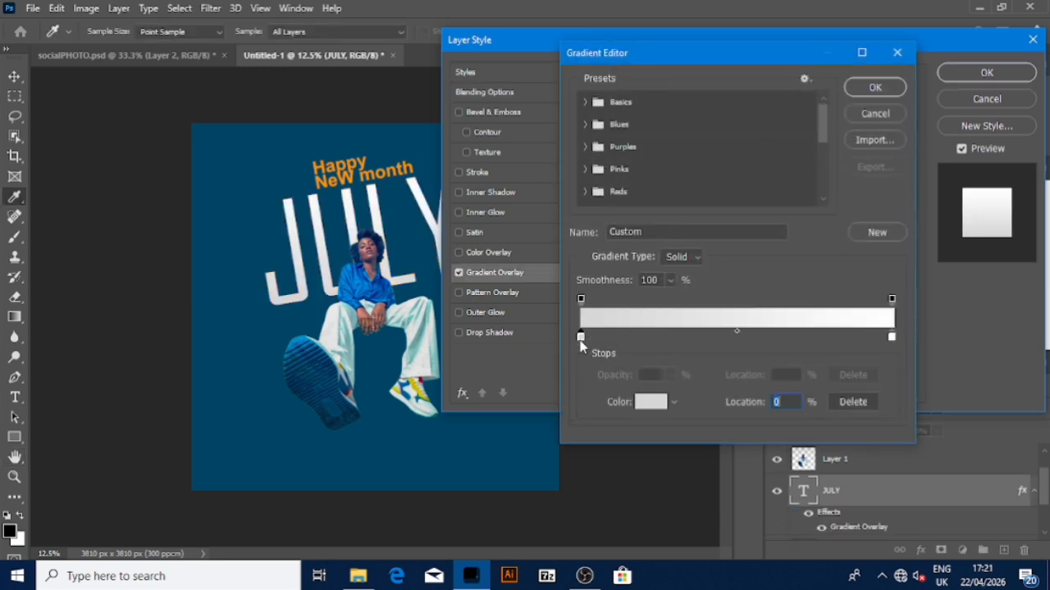
click(324, 395)
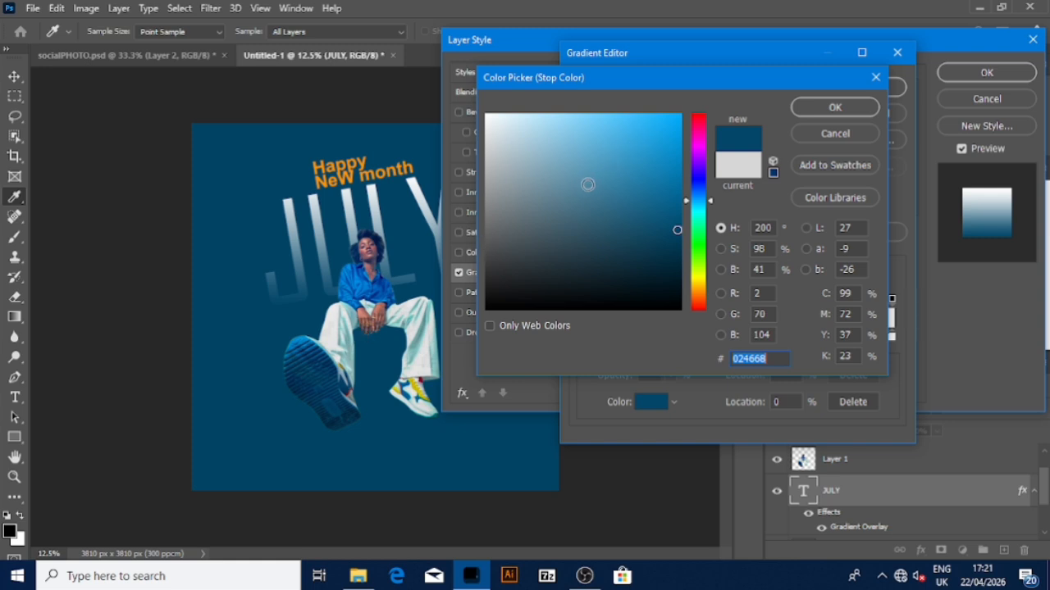
click(382, 287)
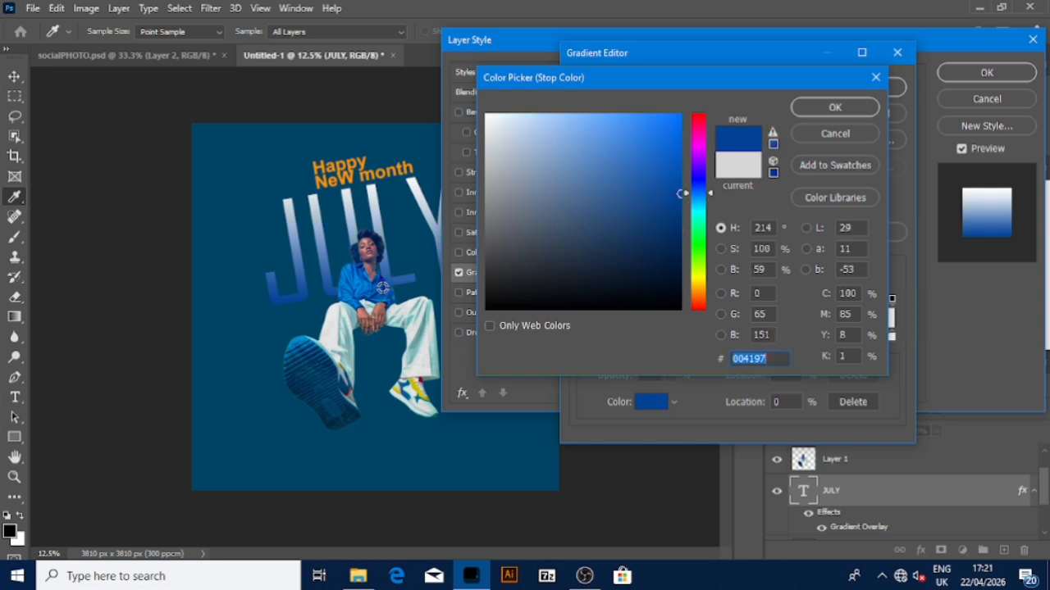
click(834, 108)
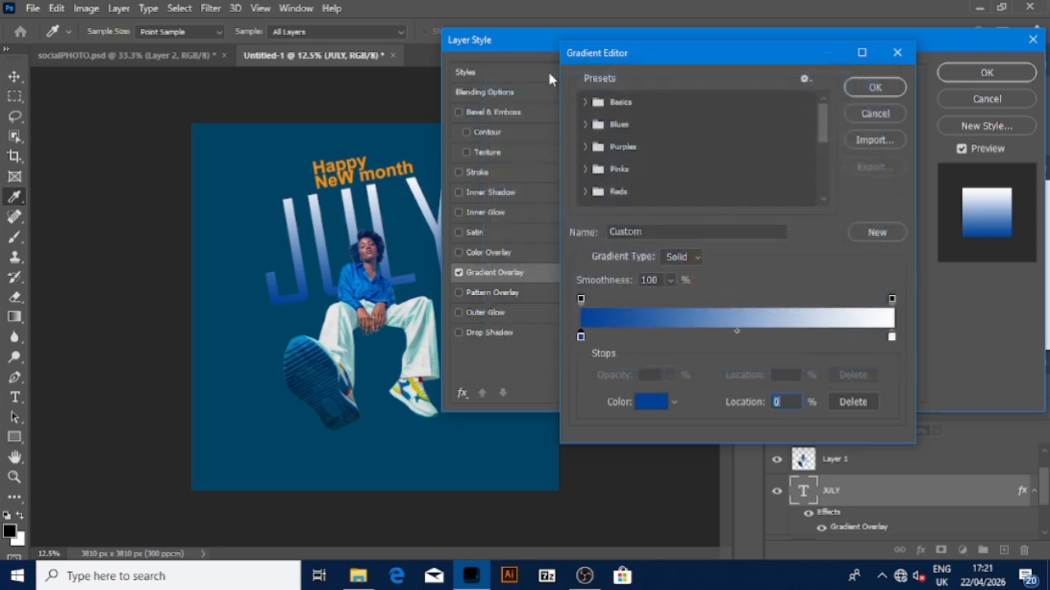
- Move the JULY gradient's midpoint to 48%, set its overlay scale to 104% and apply the layer style
drag(574, 59, 649, 57)
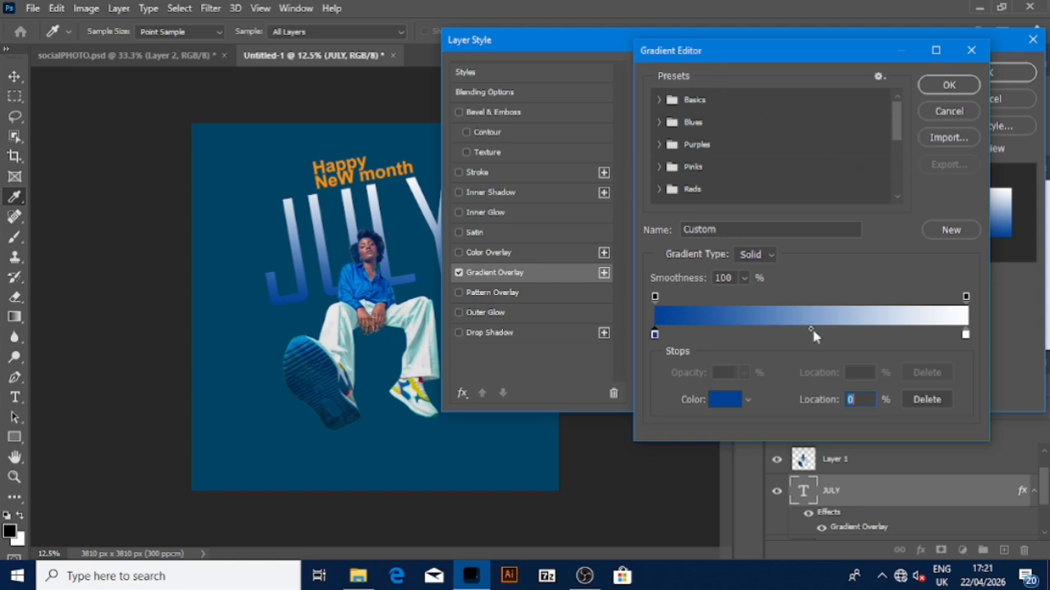
drag(811, 328, 804, 330)
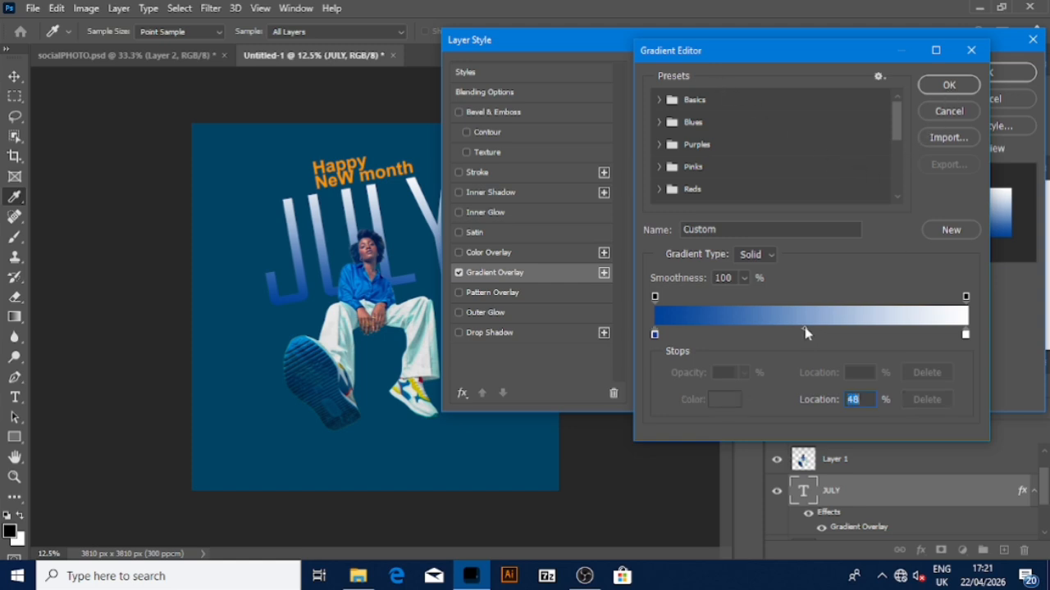
click(955, 89)
mouse_move(558, 41)
mouse_down()
mouse_move(677, 66)
mouse_move(576, 40)
mouse_up()
mouse_move(784, 201)
mouse_down()
mouse_move(795, 202)
mouse_move(784, 203)
mouse_up()
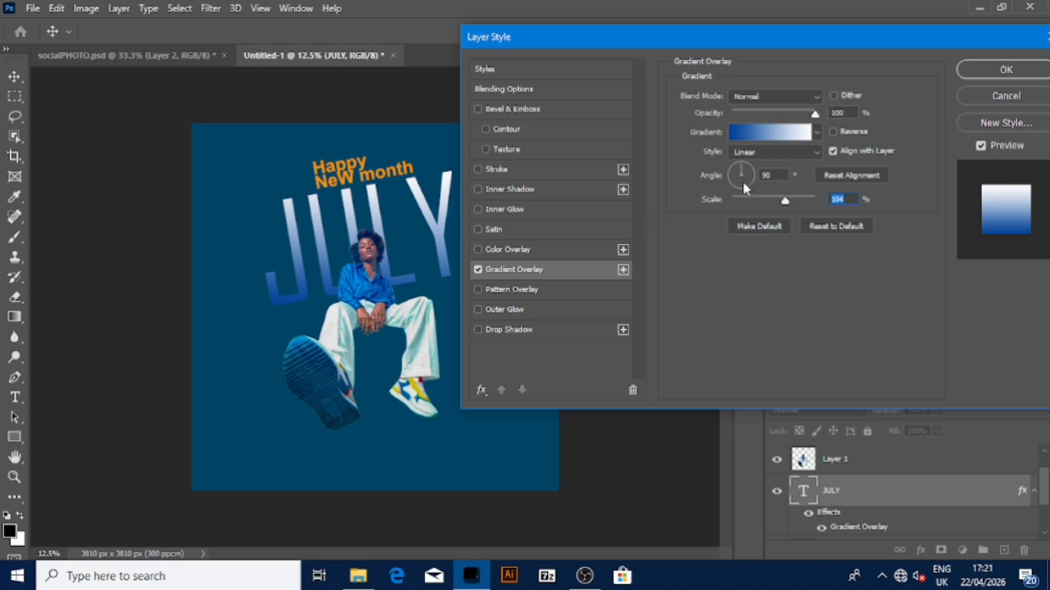
click(975, 74)
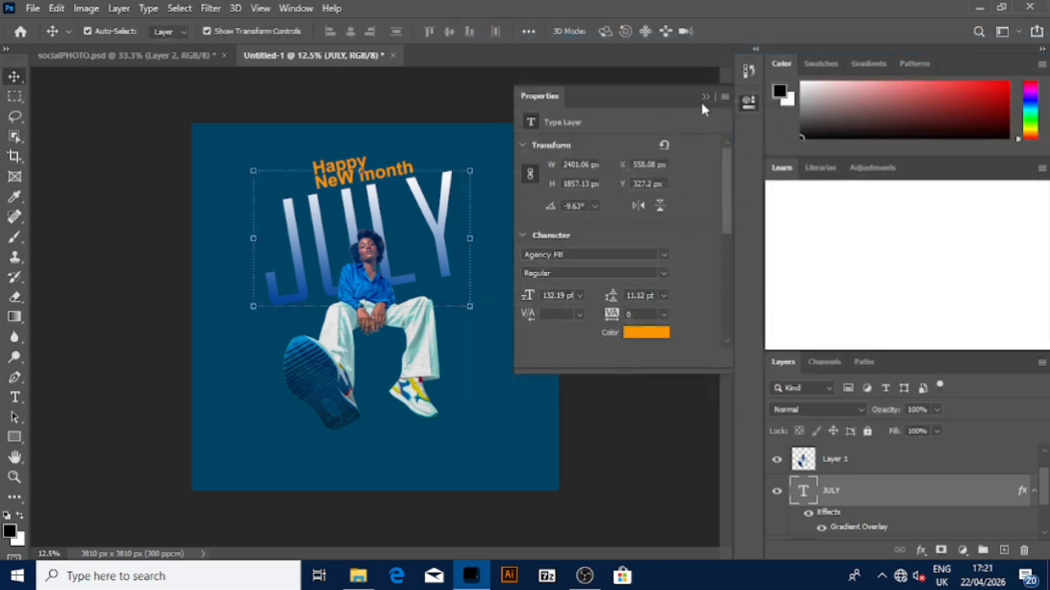
- Apply the same blue-to-white Gradient Overlay to the Happy NeW month text layer
click(706, 97)
click(355, 311)
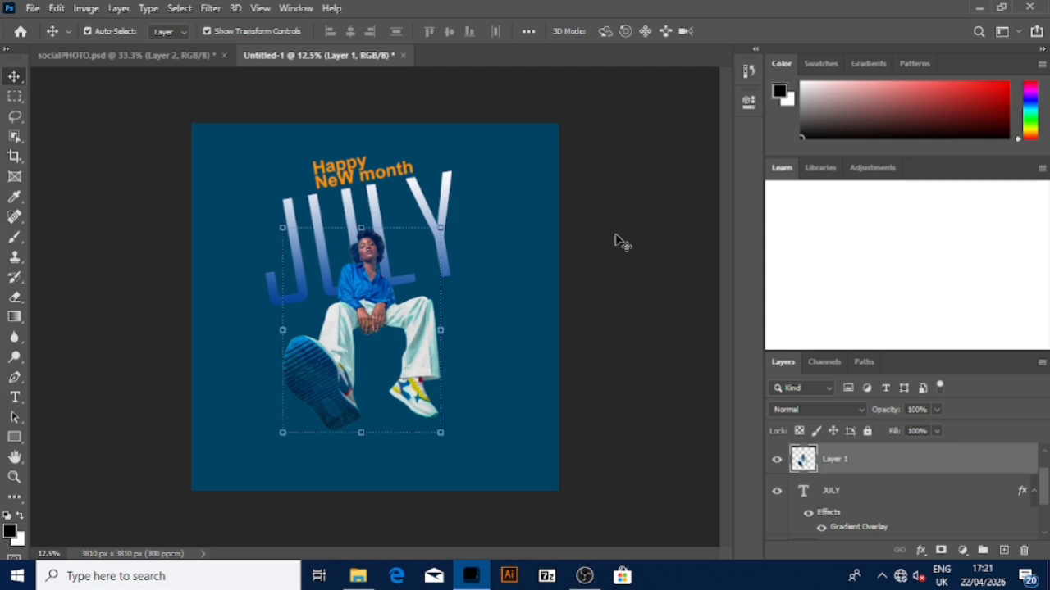
click(351, 174)
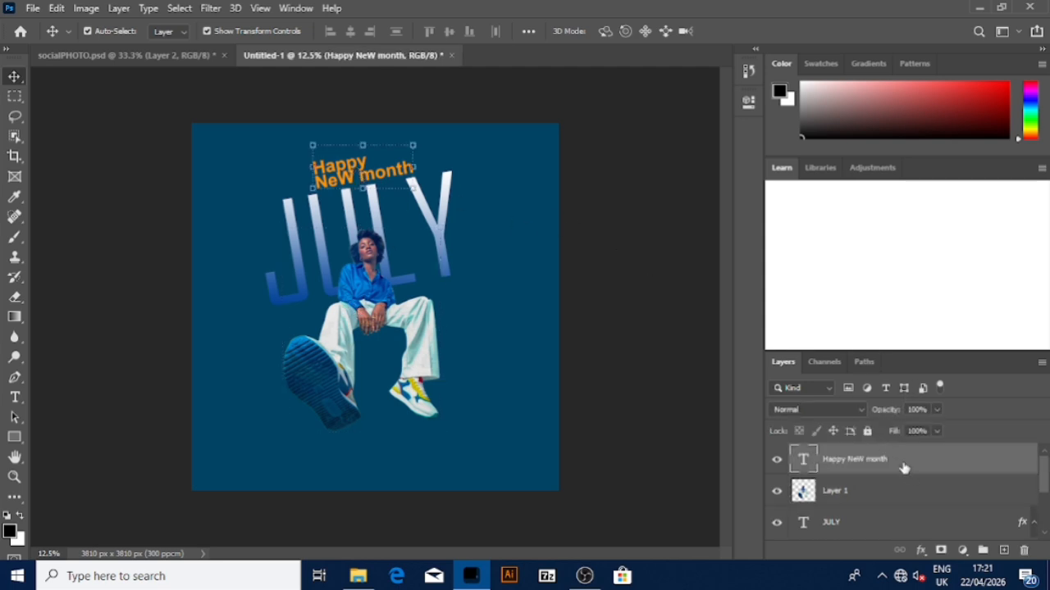
double_click(904, 467)
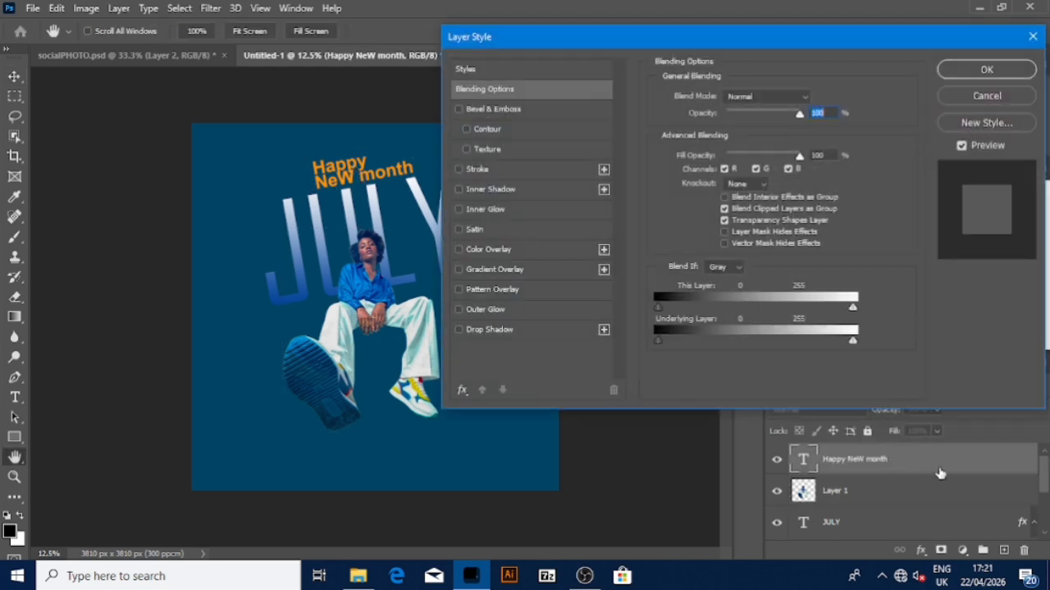
click(459, 270)
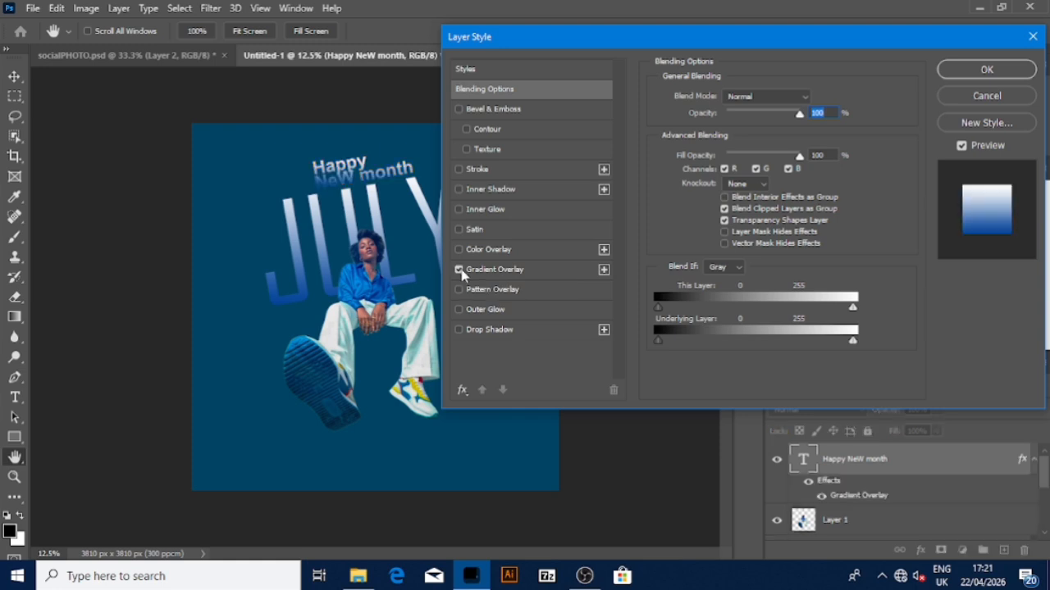
click(988, 72)
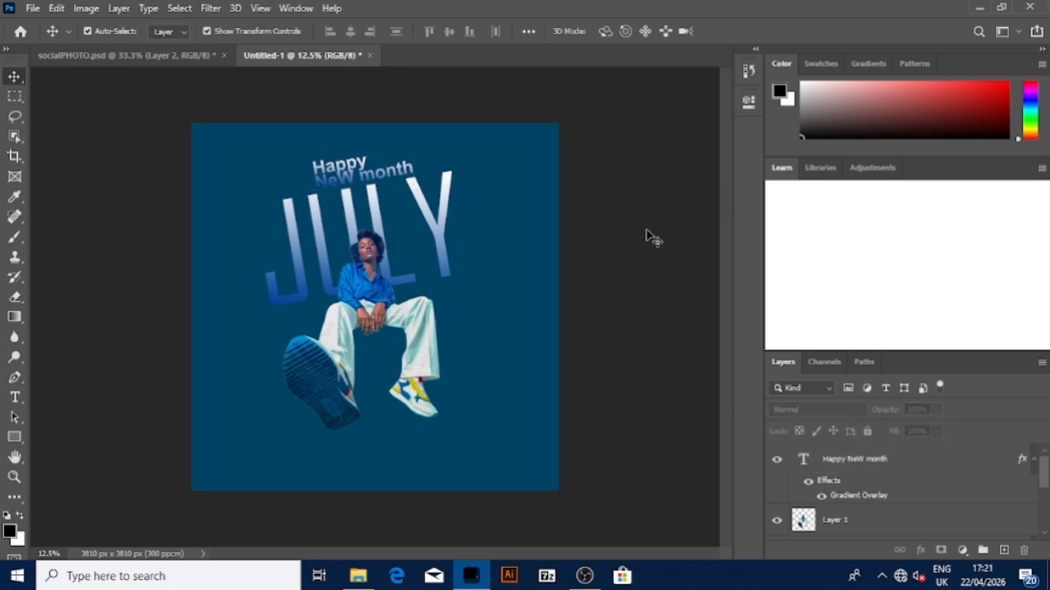
- Recolor the background rectangle to a darker shade of the woman's shirt blue, #054c92
click(452, 289)
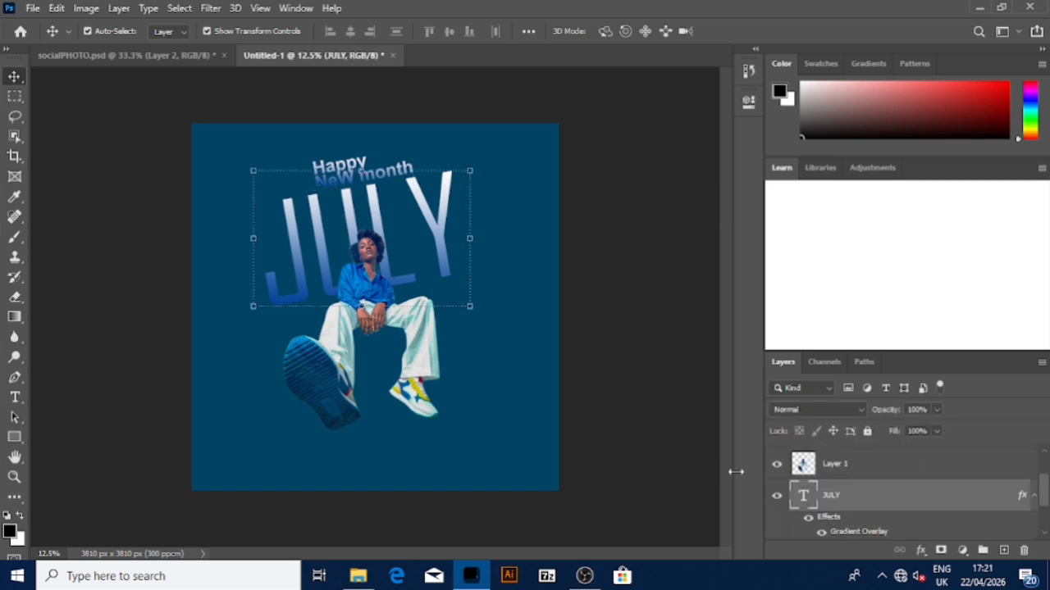
click(525, 407)
double_click(812, 537)
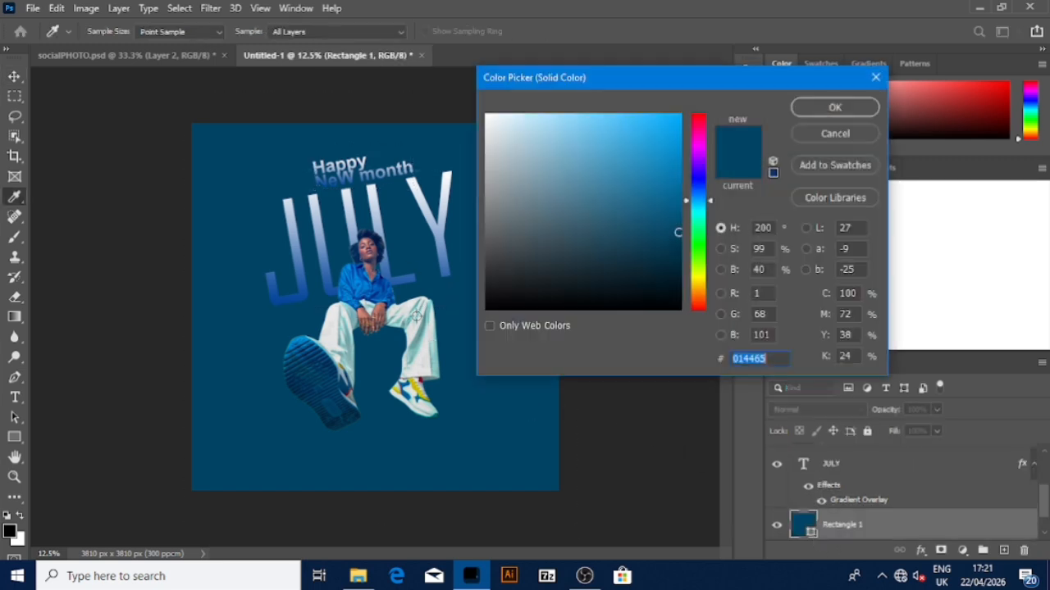
click(374, 284)
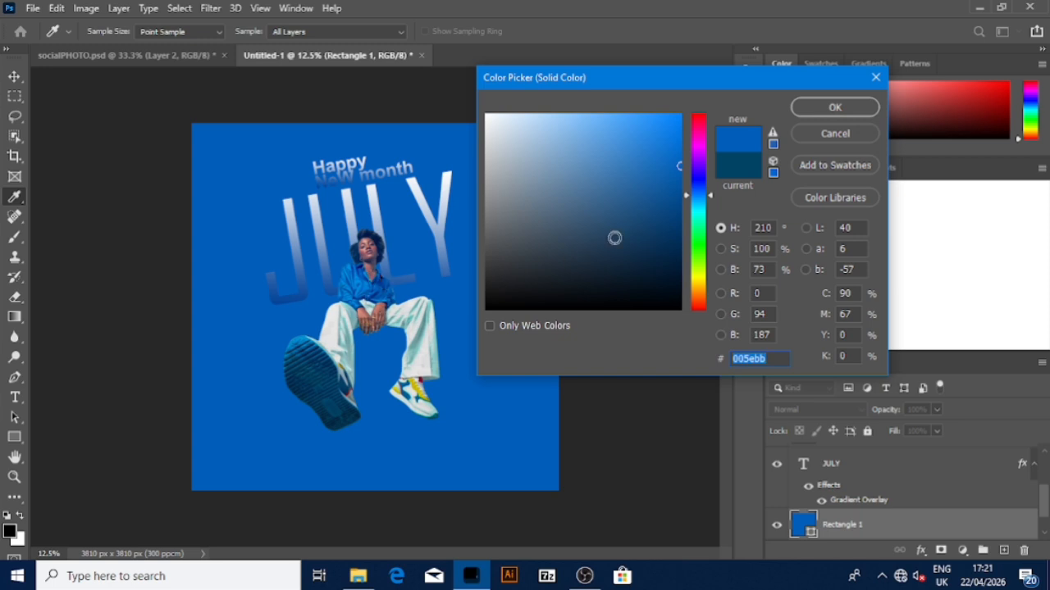
click(674, 199)
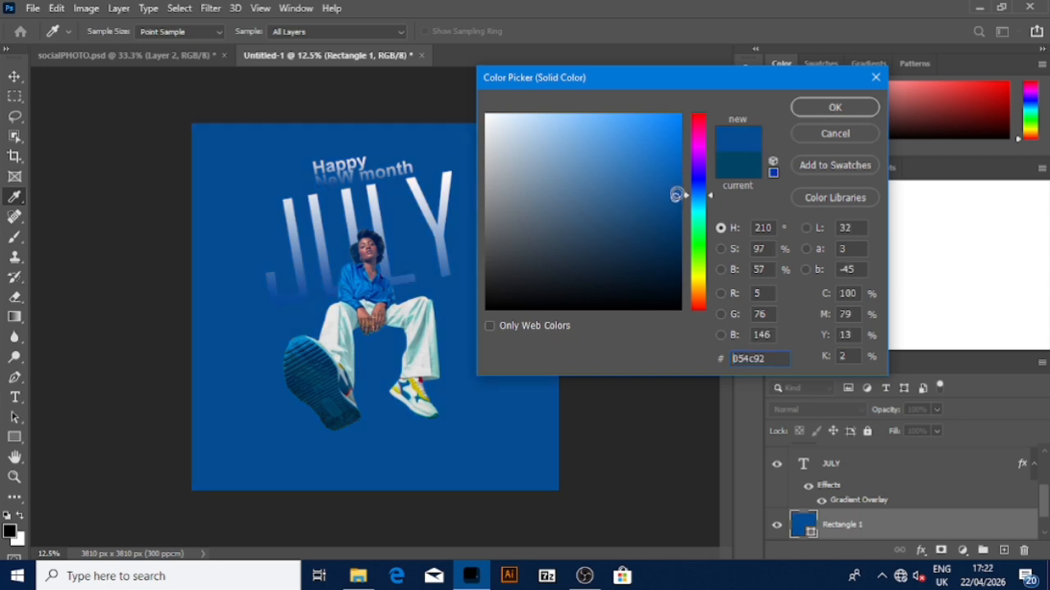
click(845, 113)
click(667, 222)
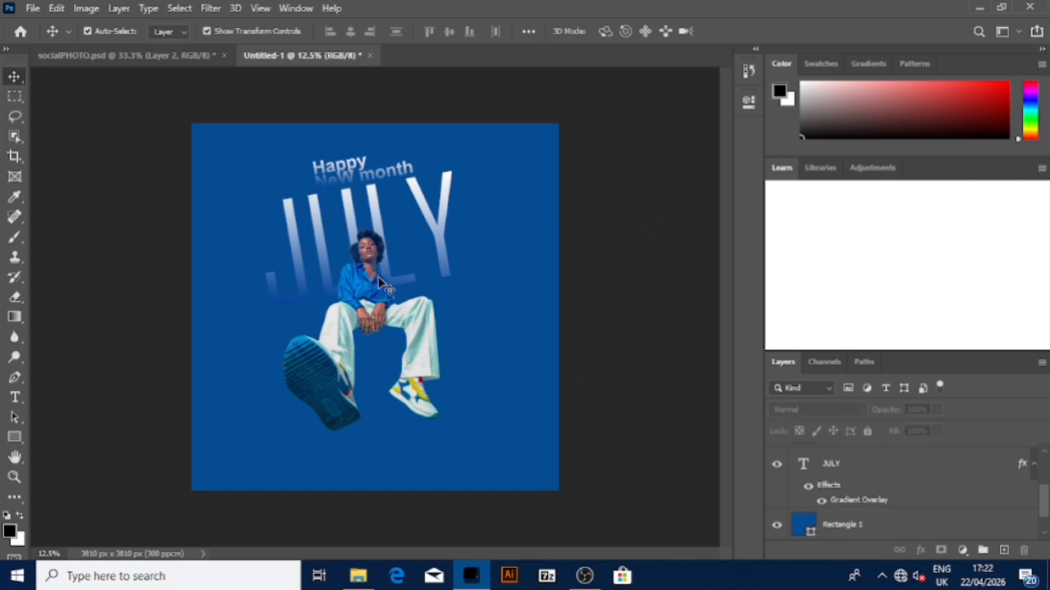
- Hide the background rectangle and scale the greeting, JULY and woman layers together to about 93%, near the canvas centre
click(515, 261)
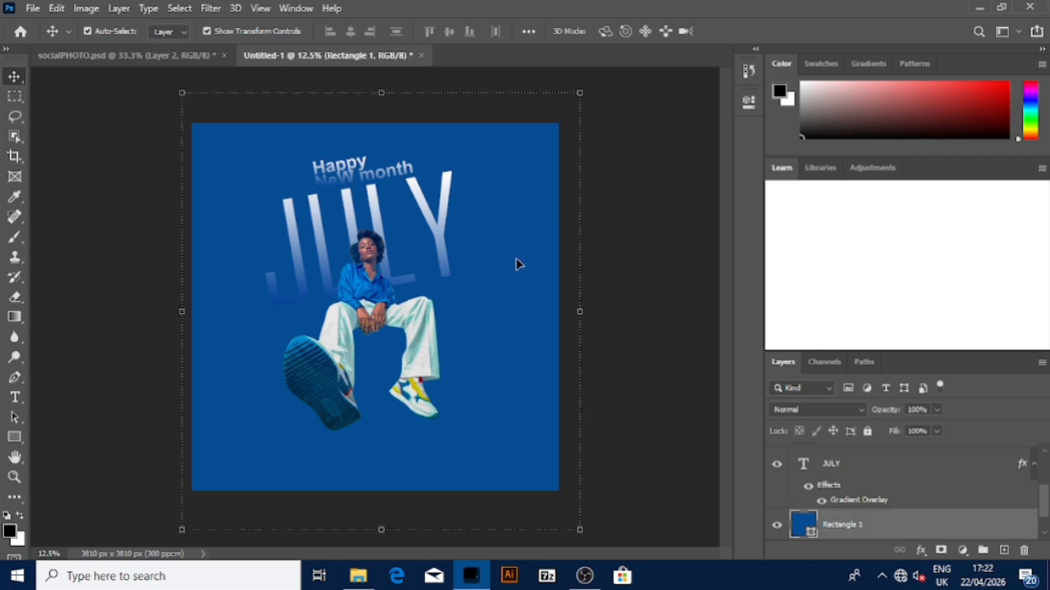
click(775, 524)
drag(212, 141, 530, 421)
key(ctrl+t)
drag(251, 435, 266, 415)
drag(471, 416, 467, 411)
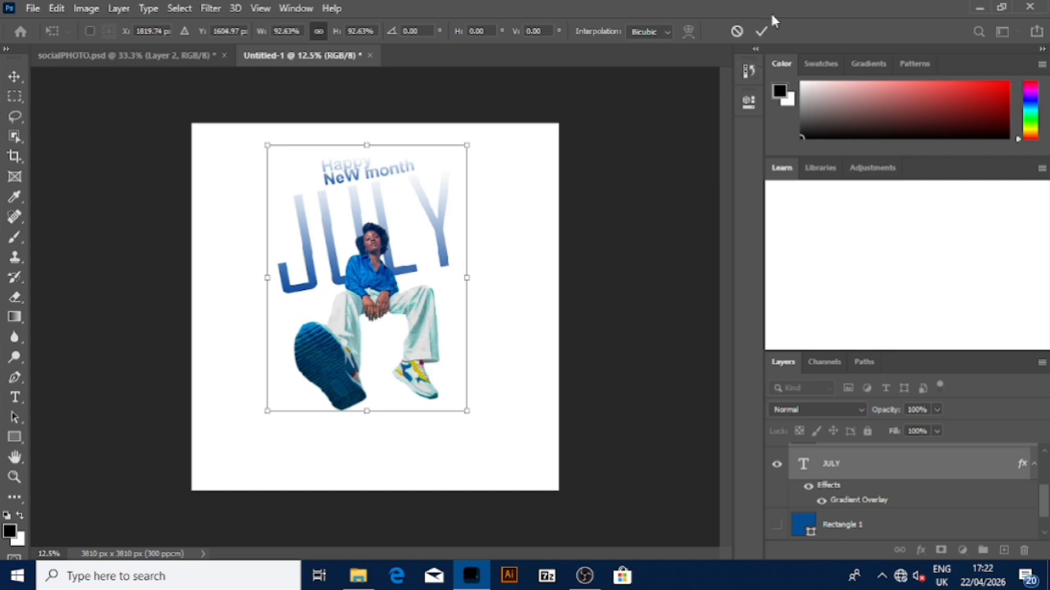
click(761, 31)
- Show the background rectangle again and select the greeting text layer
click(776, 524)
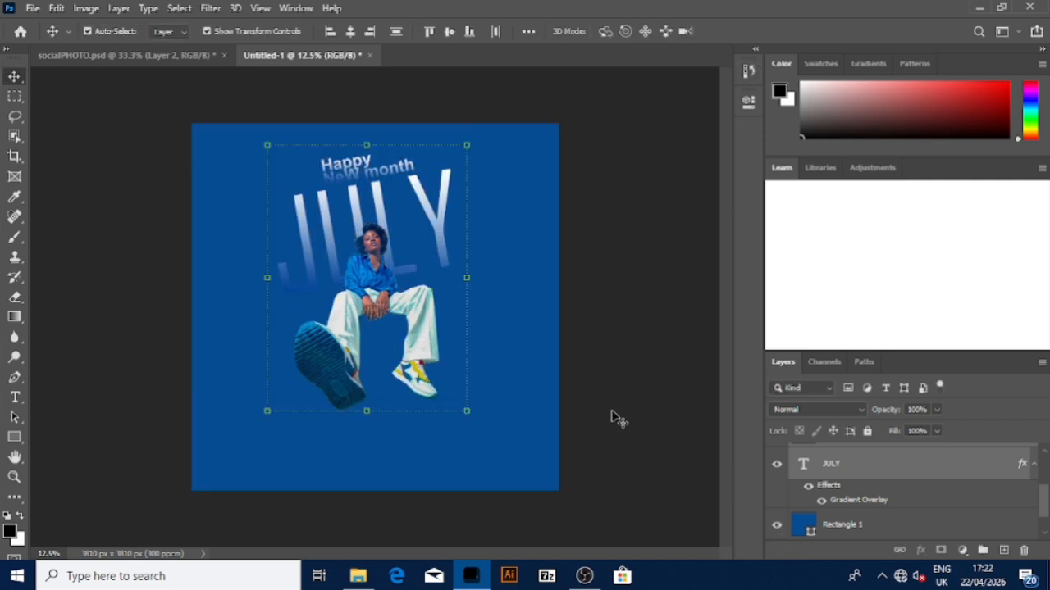
click(632, 368)
click(373, 173)
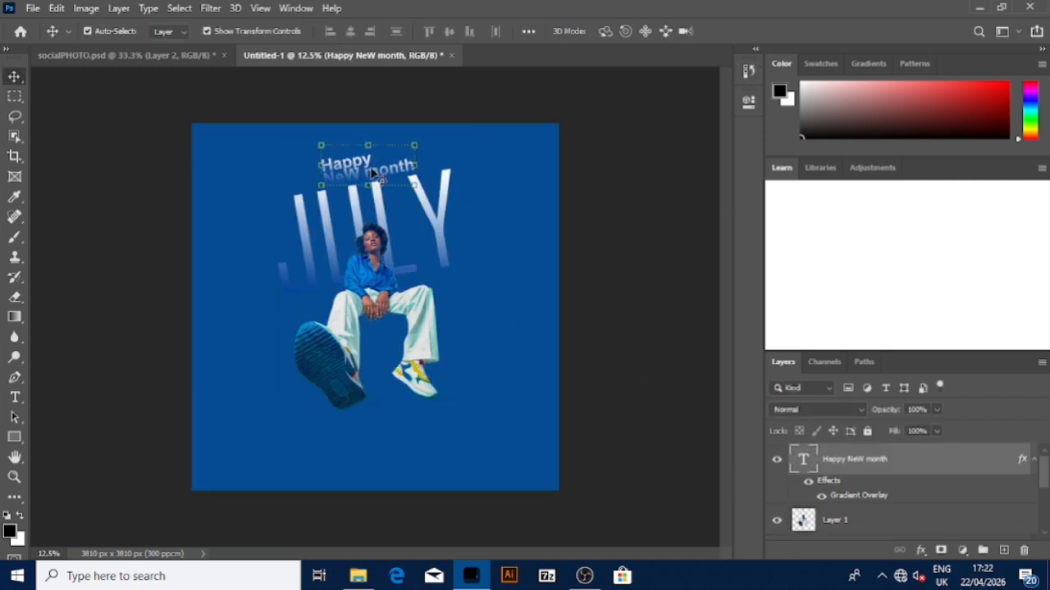
- Nudge the Happy NeW month text slightly upward and set its line leading to 17 pt
drag(373, 173, 373, 170)
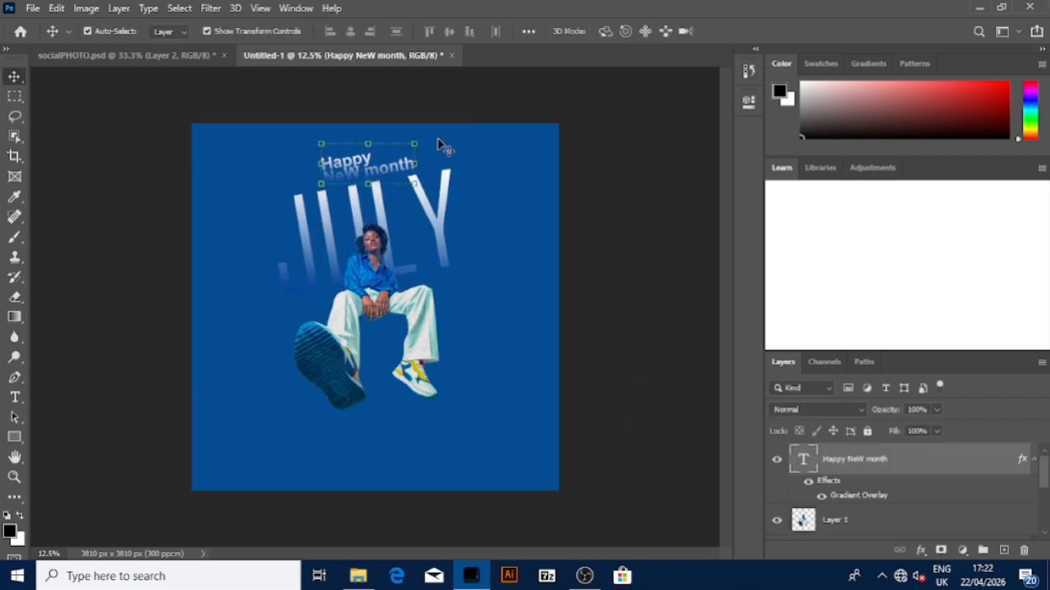
double_click(804, 462)
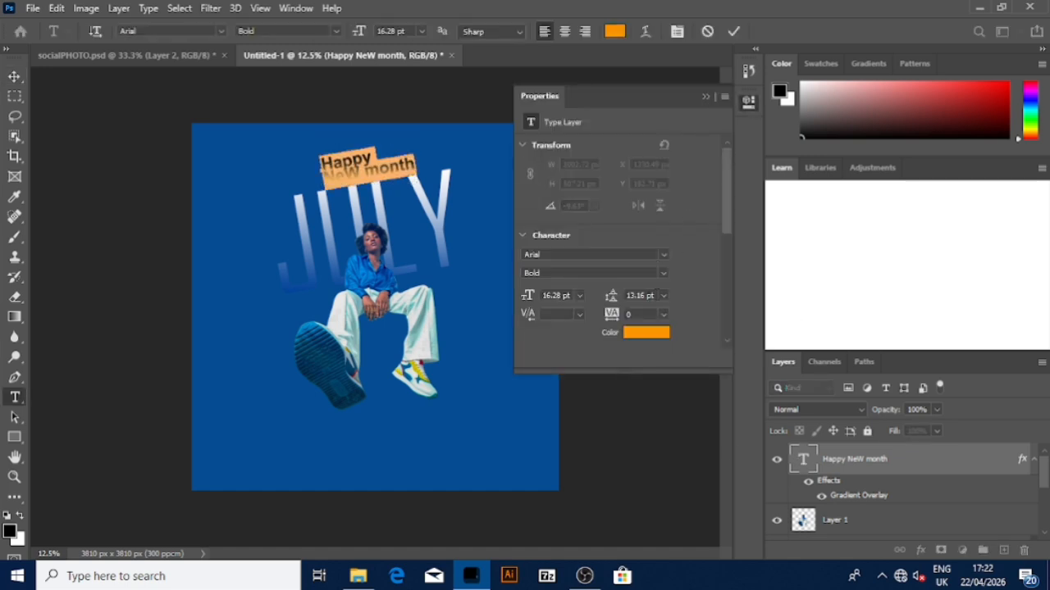
click(657, 295)
key(Up)
key(Up)
key(Up)
key(Up)
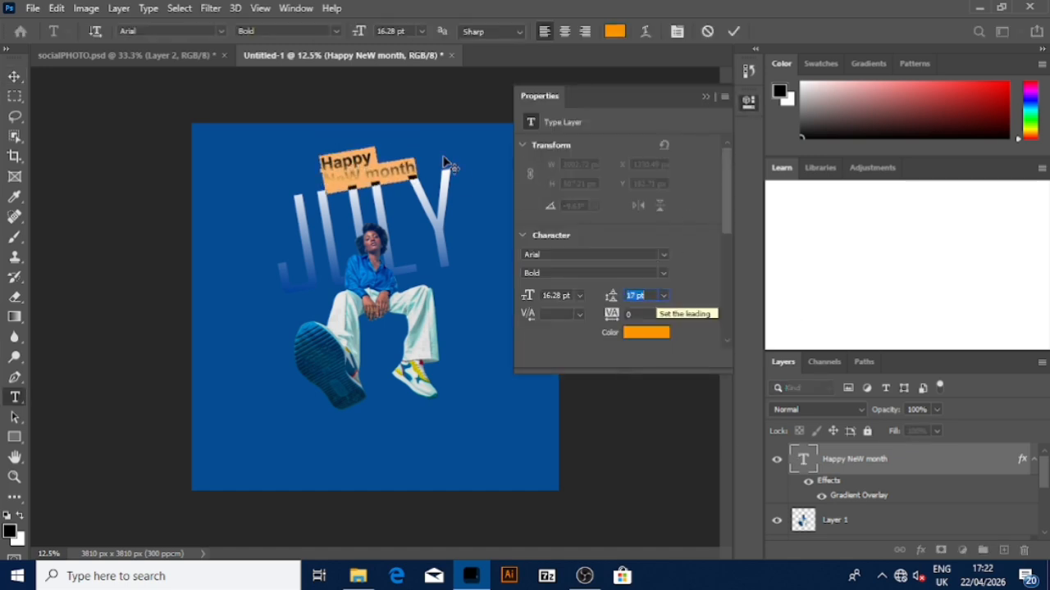
click(14, 77)
click(174, 178)
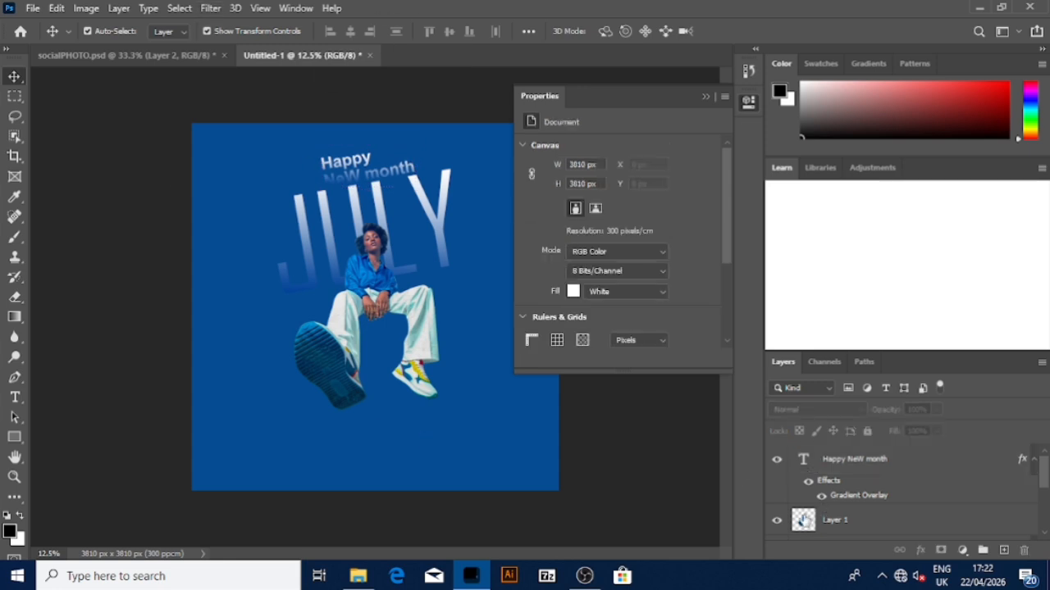
click(701, 96)
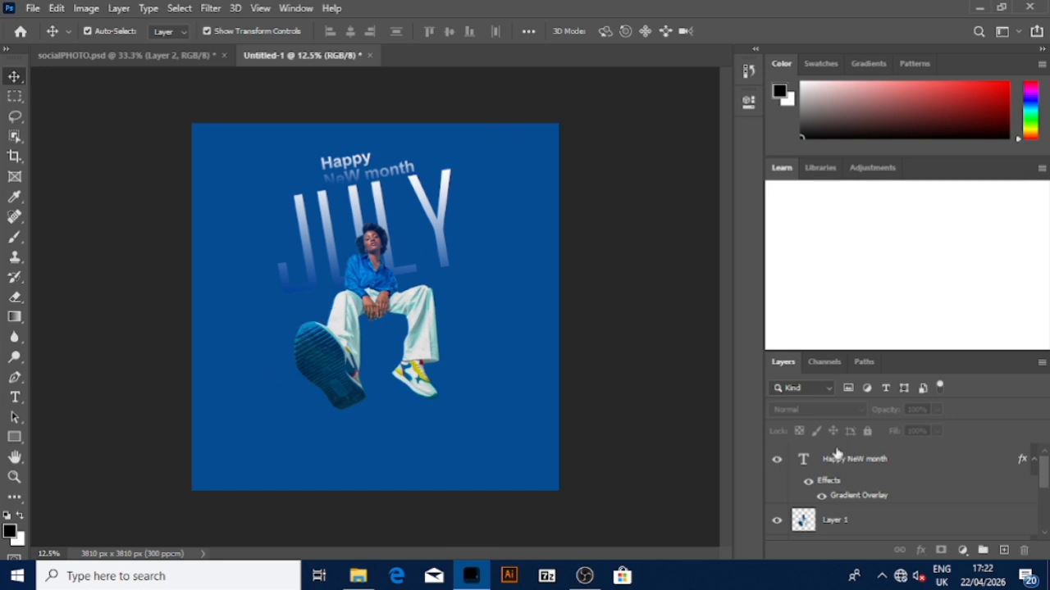
- Draw a rectangle about 4426 × 1862 px across the lower half of the canvas and fill it with white, #ffffff
scroll(809, 501, down, 1)
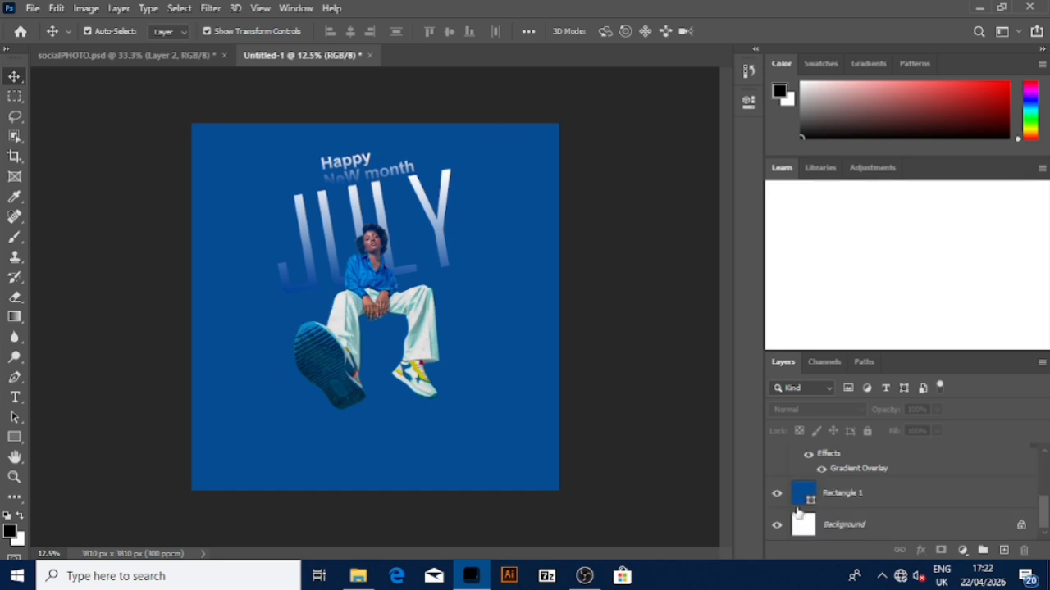
click(14, 439)
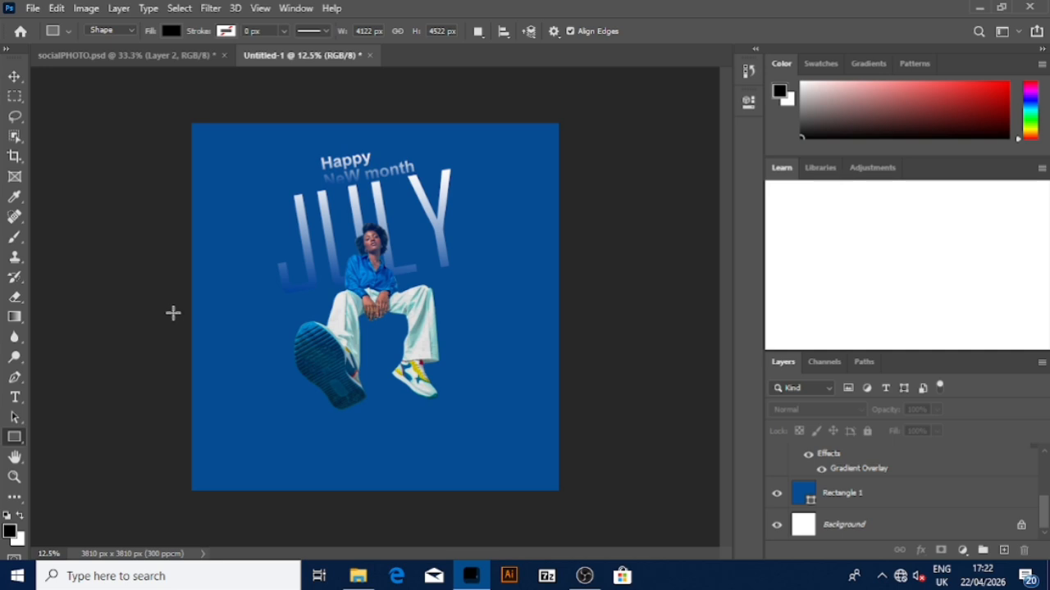
drag(175, 313, 602, 491)
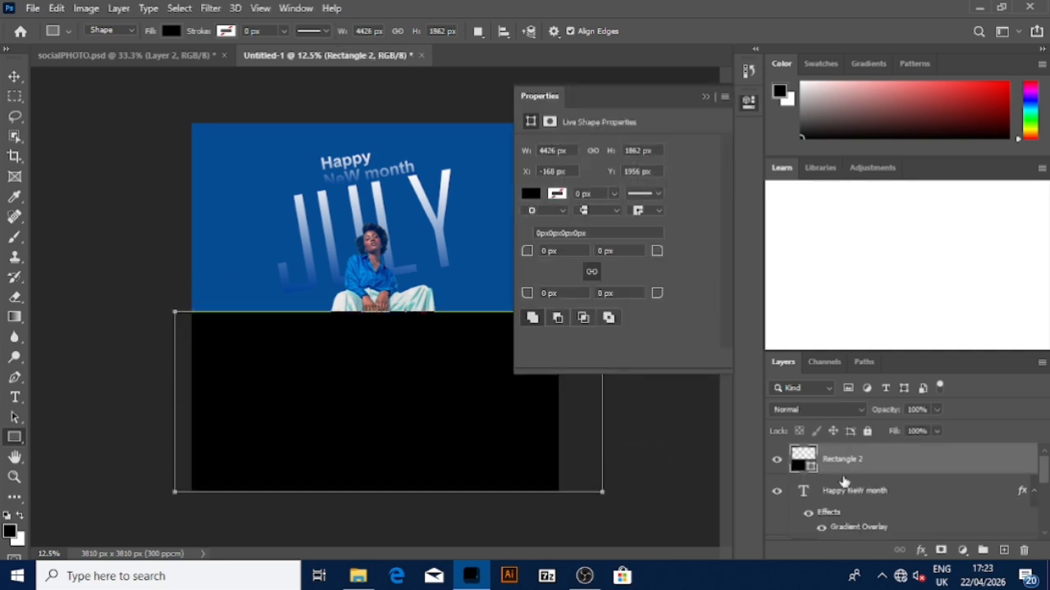
double_click(811, 466)
text(ffffff)
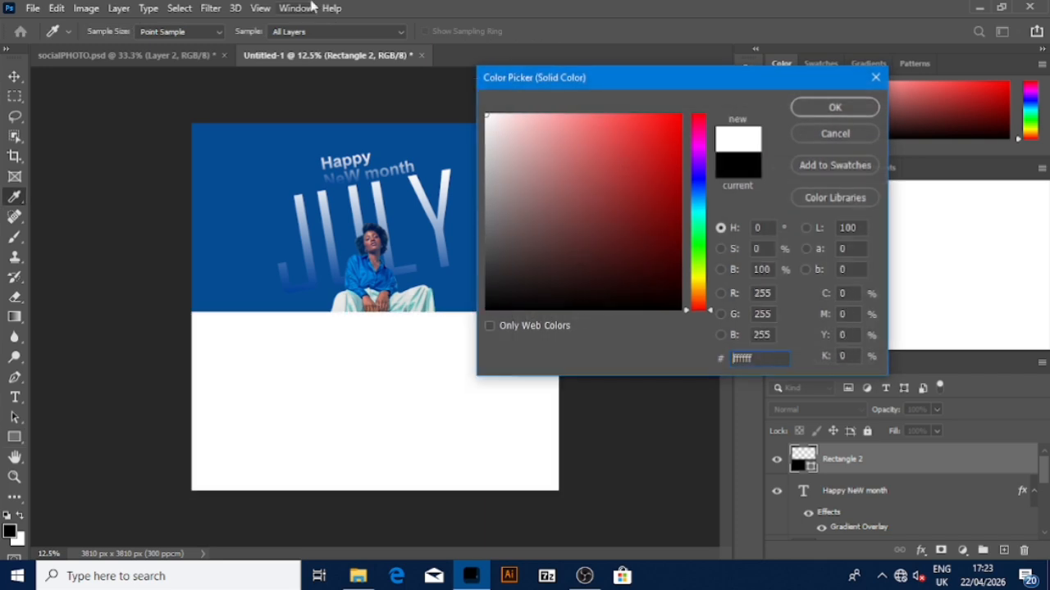
click(851, 114)
click(13, 80)
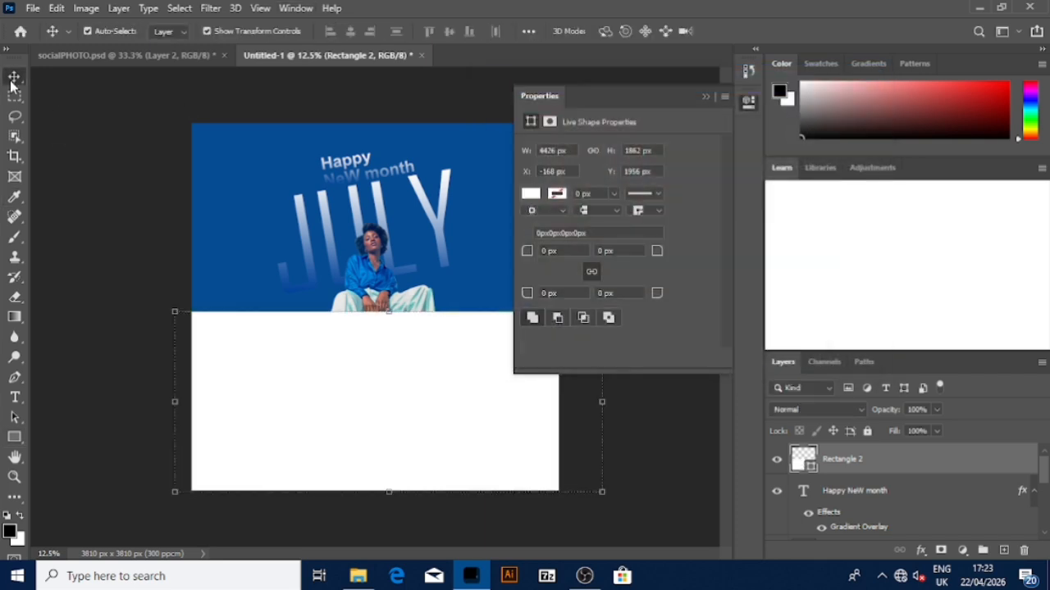
- Move the white rectangle directly beneath the woman layer and warp its upper edge into a gentle wave dipping on the right
drag(882, 464, 853, 482)
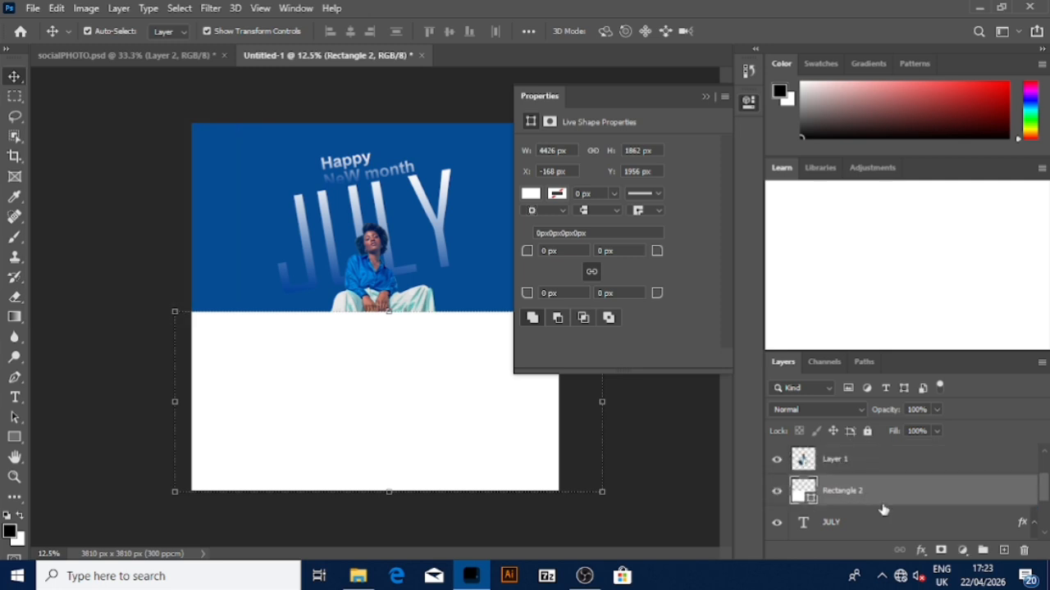
key(ctrl+t)
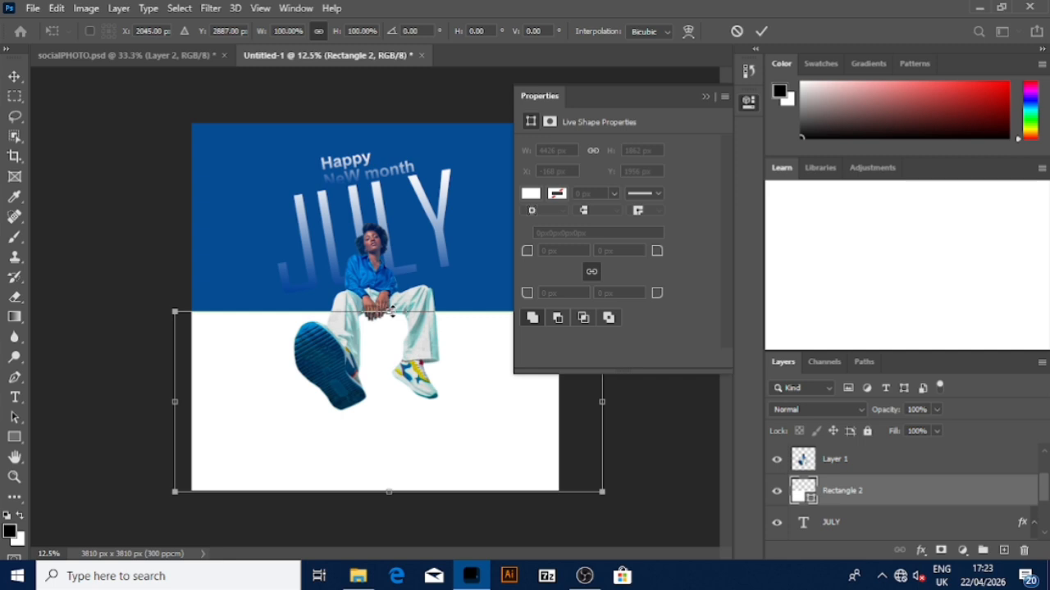
click(685, 32)
drag(458, 319, 471, 301)
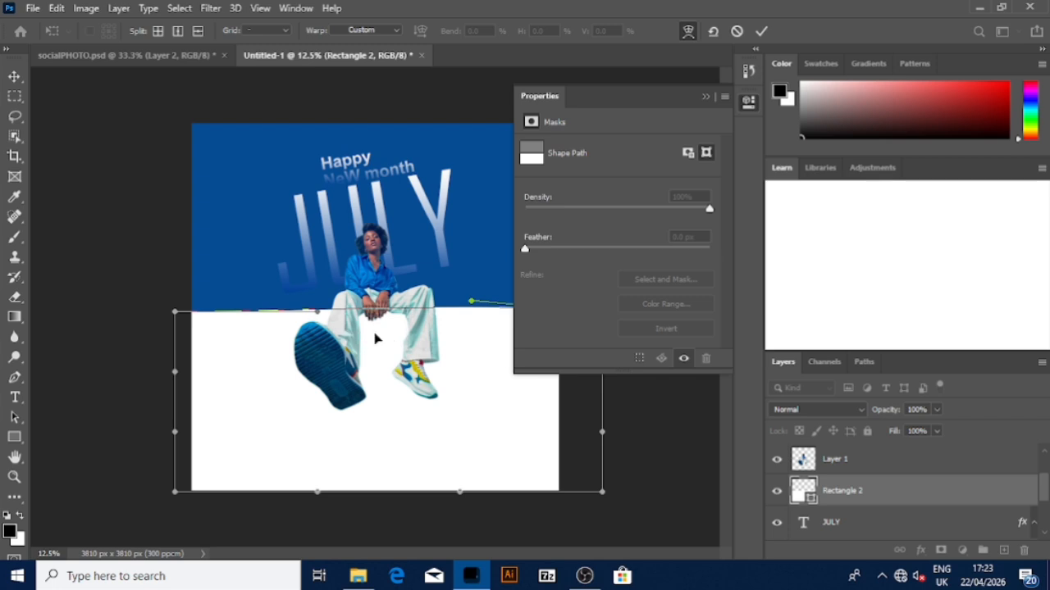
click(704, 97)
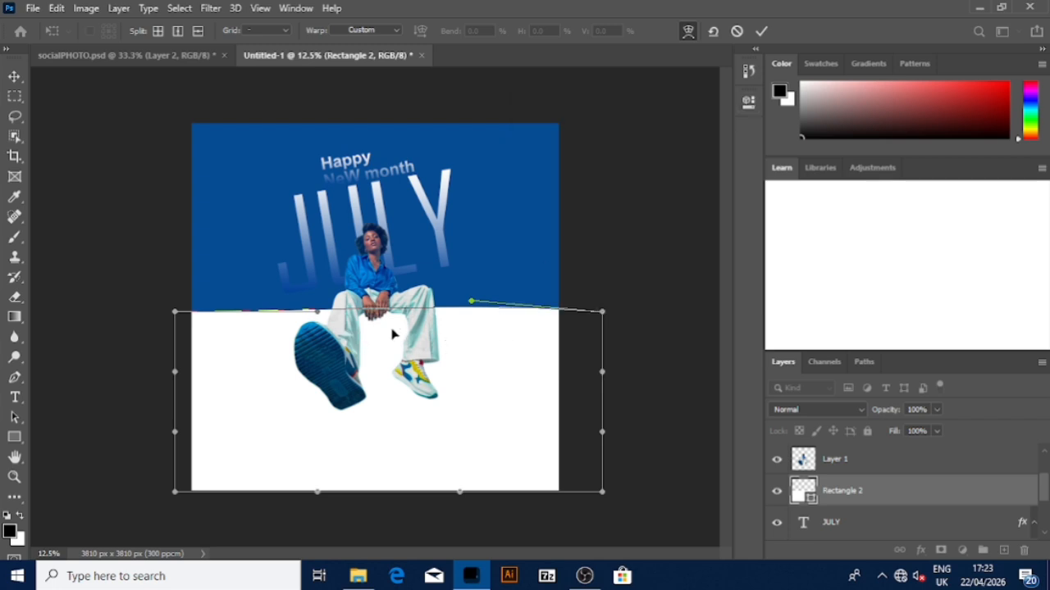
drag(482, 305, 484, 369)
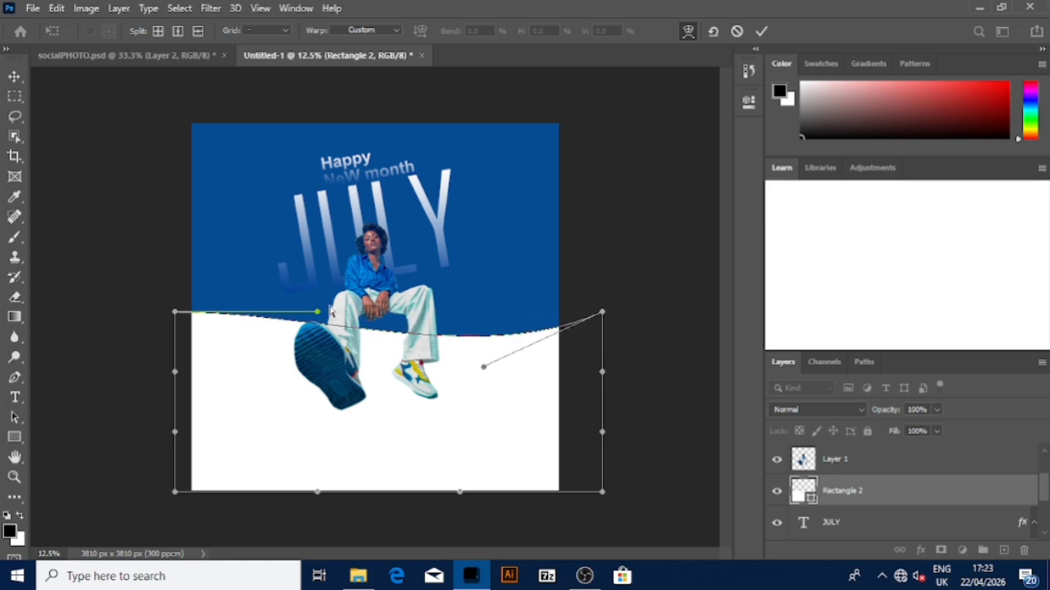
drag(321, 312, 322, 308)
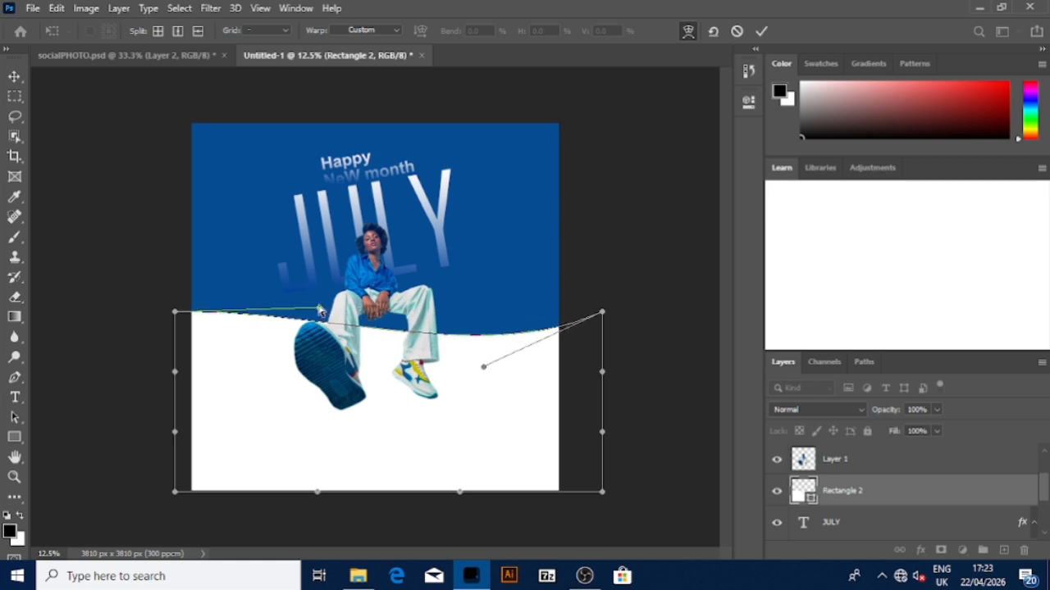
click(15, 75)
- Enlarge the woman cutout to about 116% and shift it slightly down over the white wave
click(392, 311)
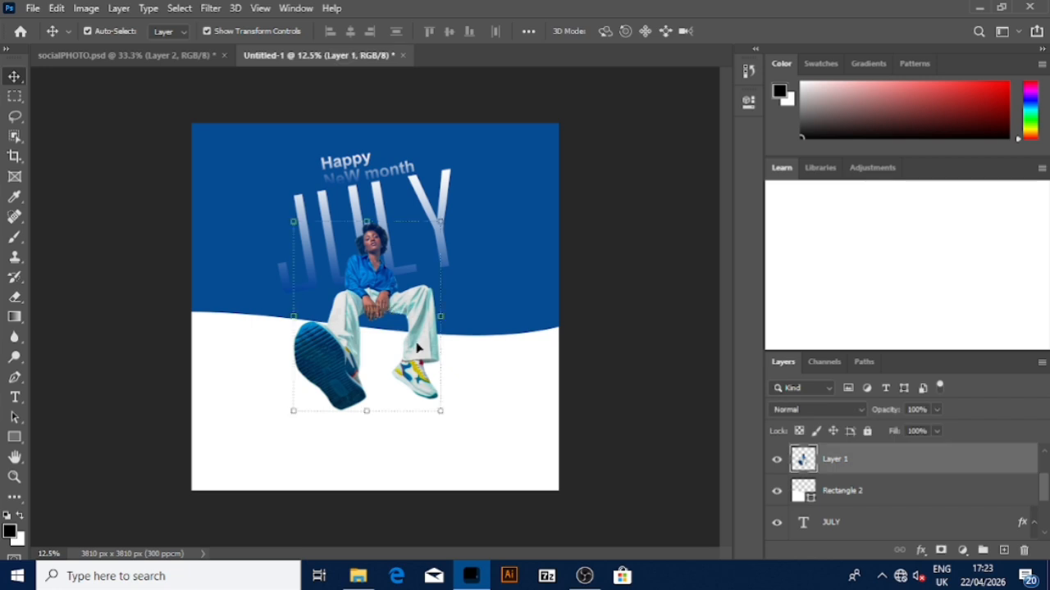
drag(433, 413, 450, 445)
drag(387, 320, 395, 330)
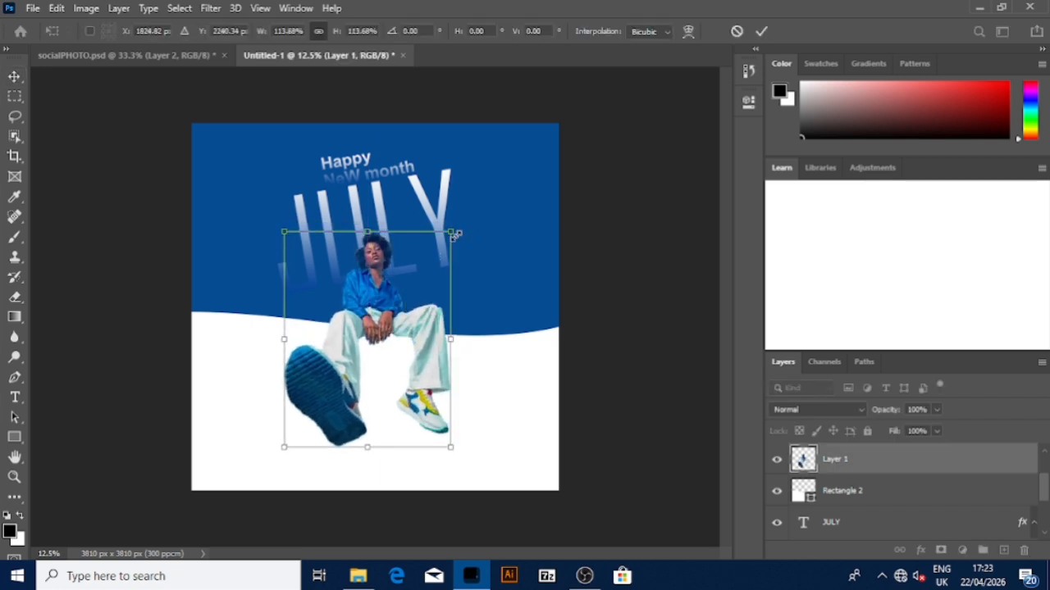
drag(456, 235, 461, 229)
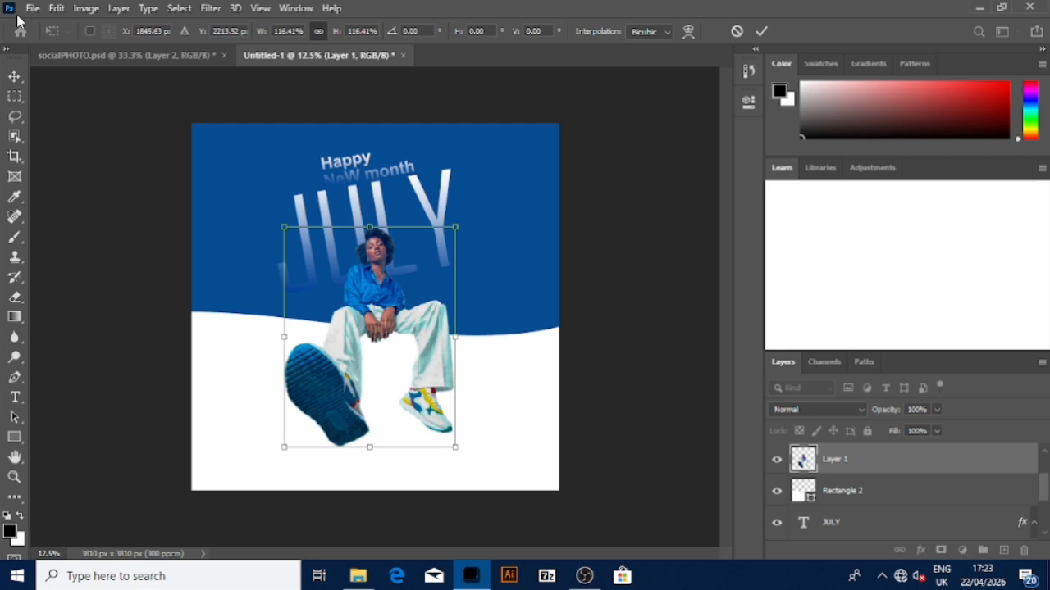
click(20, 78)
click(158, 152)
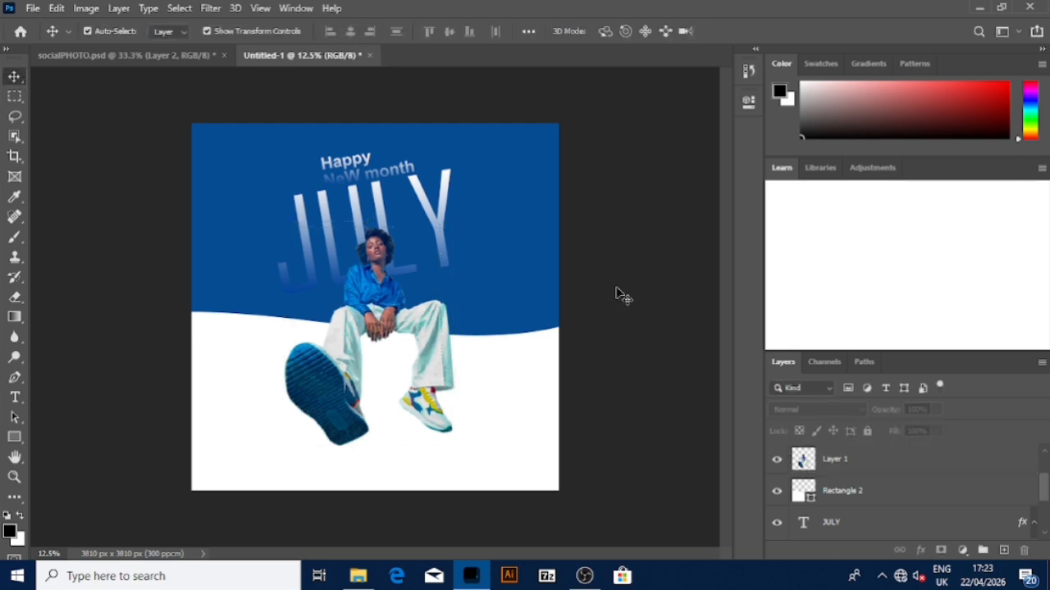
- Fine-tune the woman cutout's size by scaling it to about 99.4%
click(439, 413)
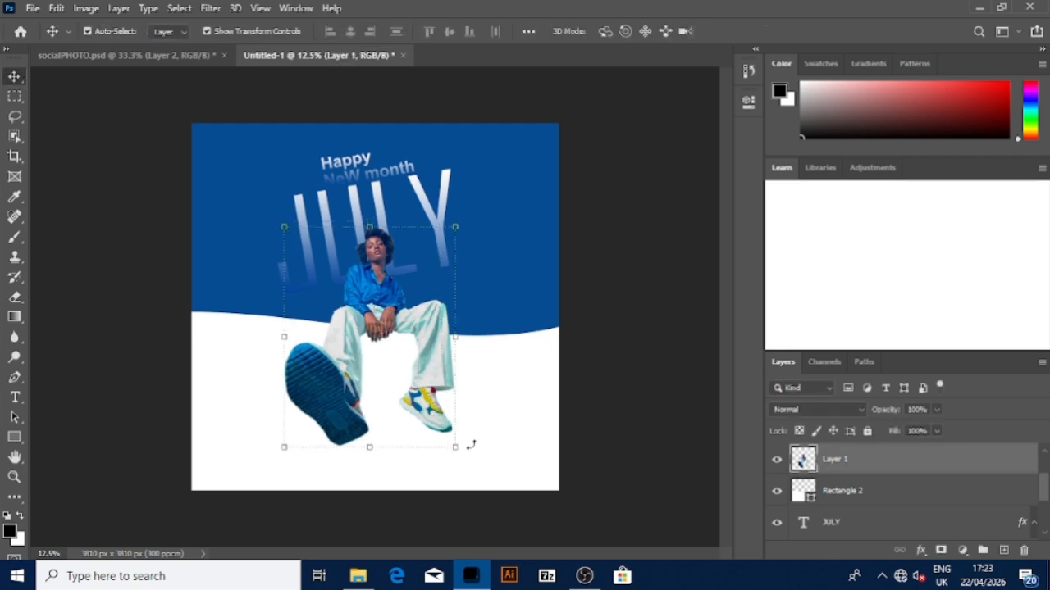
drag(456, 446, 460, 448)
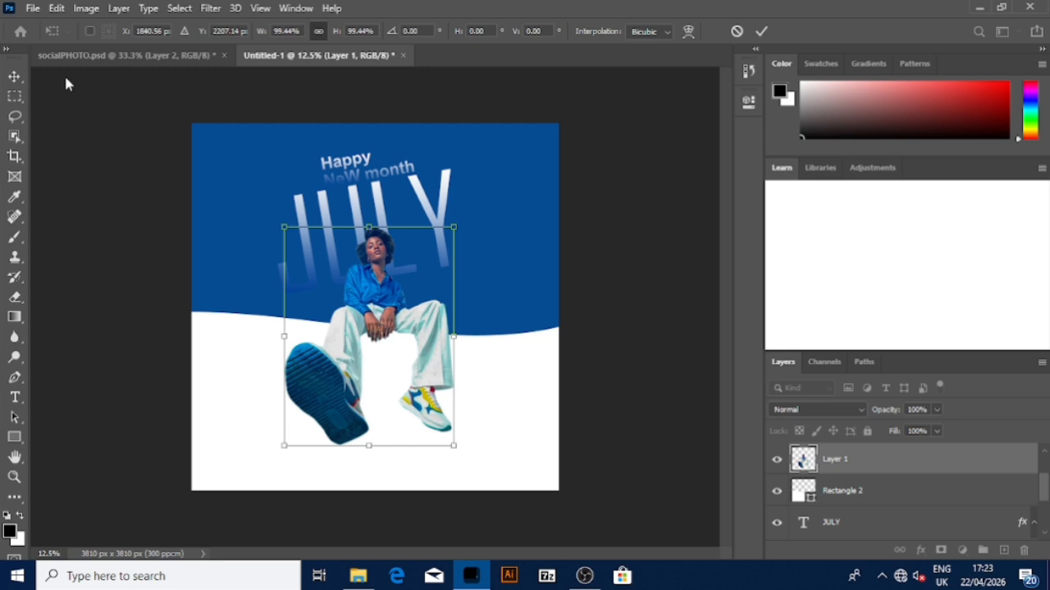
key(Return)
- Raise the white wave shape slightly and stretch its lower edge back down to the canvas bottom
click(541, 360)
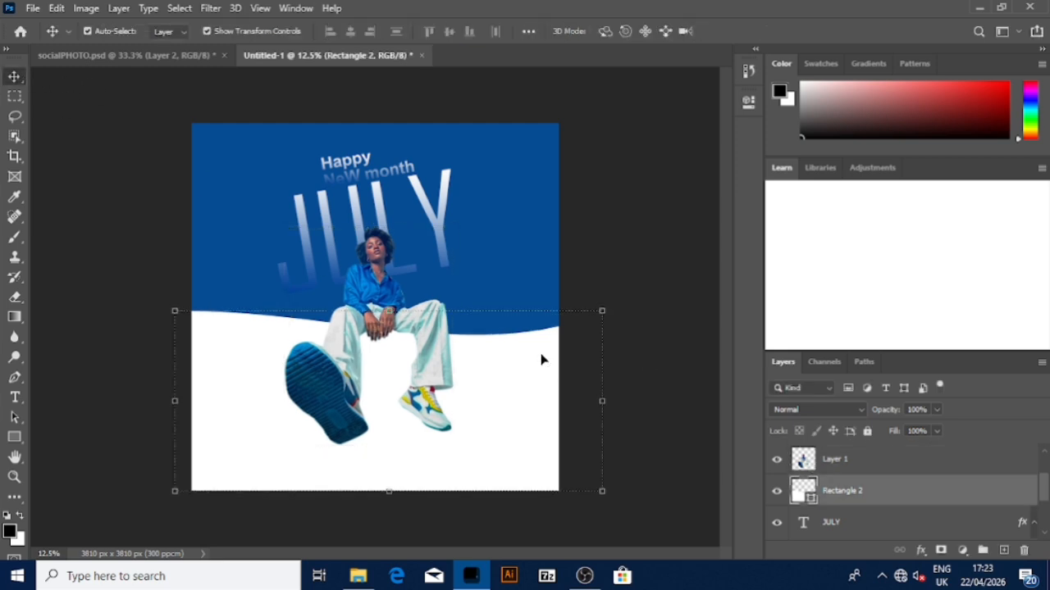
key(Up)
key(Up)
key(Up)
key(Up)
key(Up)
key(Up)
key(Up)
key(Up)
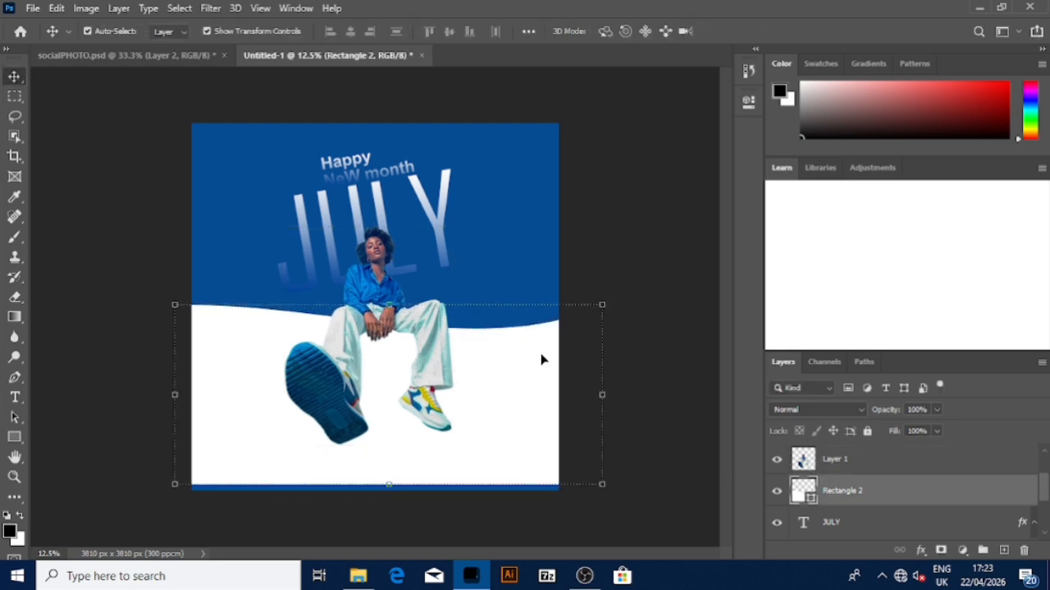
mouse_move(388, 484)
mouse_down()
mouse_move(387, 510)
mouse_move(387, 491)
mouse_up()
click(72, 123)
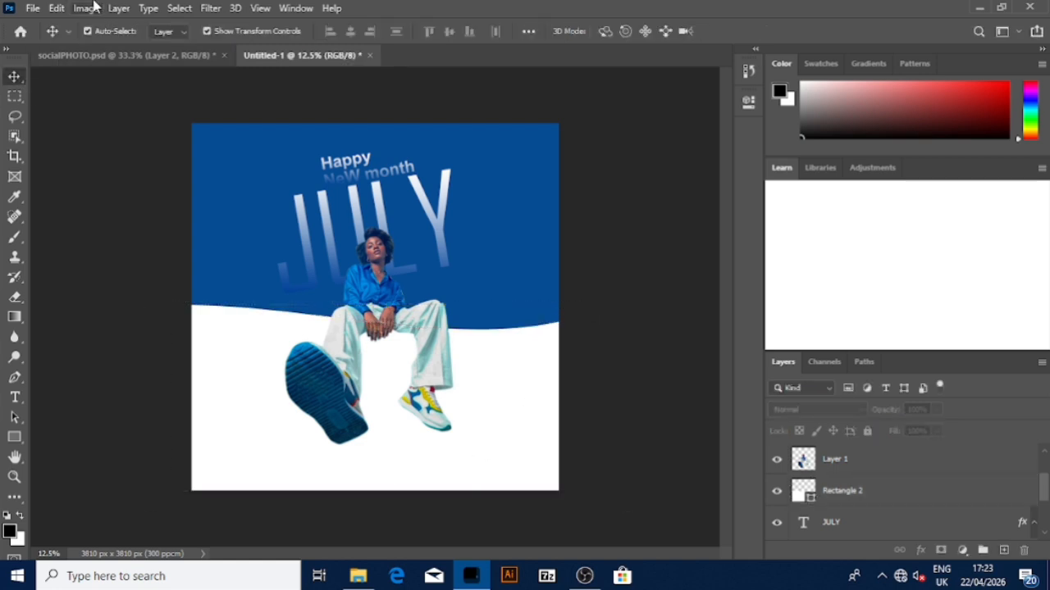
- Draw a rectangle about 2213 × 832 px over the woman's raised shoe, with no fill and a 59.11 px stroke
click(15, 437)
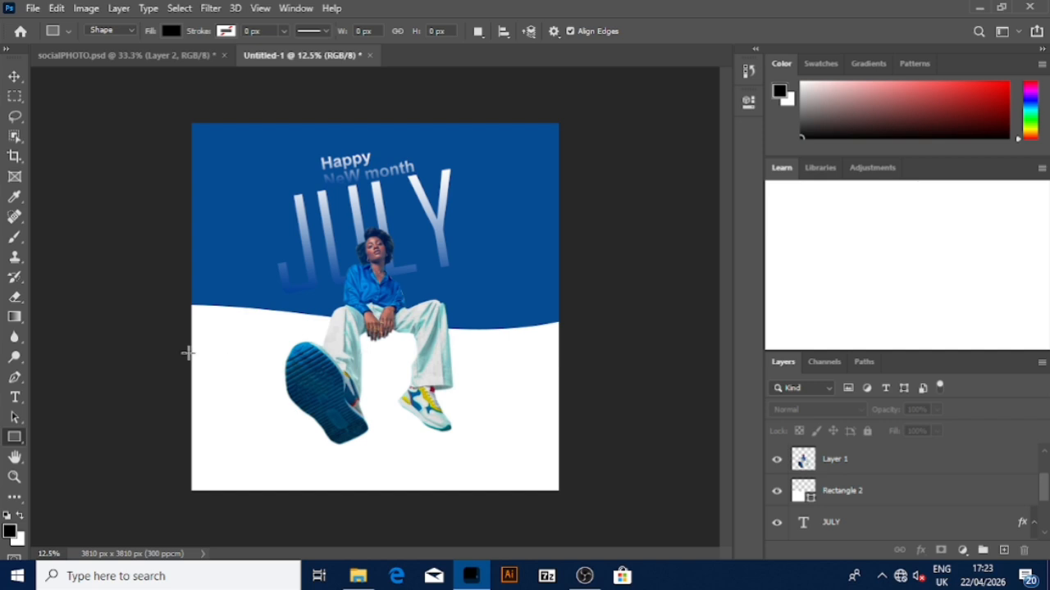
mouse_move(186, 348)
mouse_down()
mouse_move(365, 430)
mouse_move(401, 429)
mouse_up()
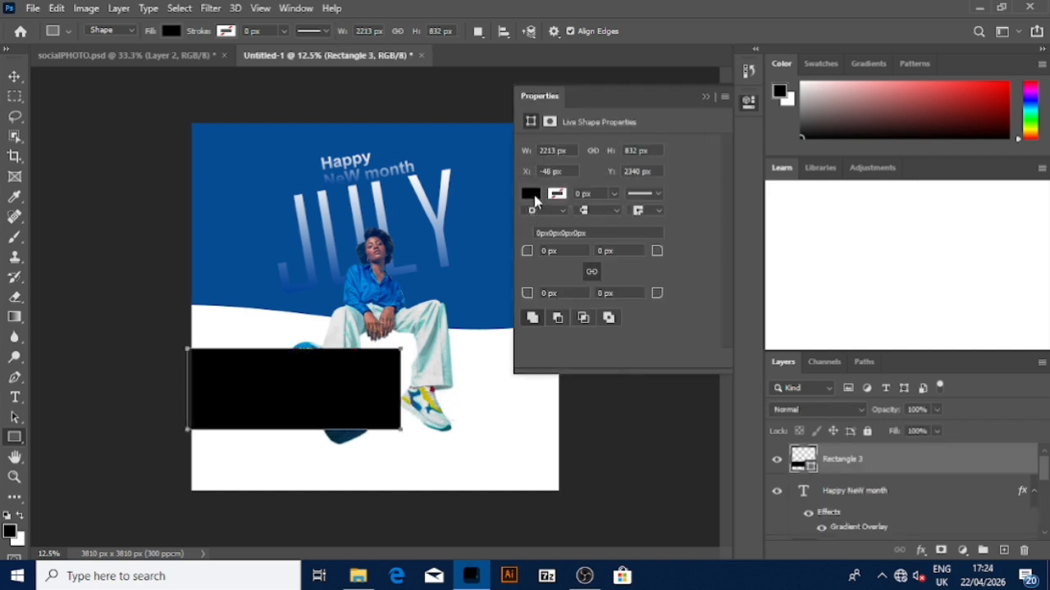
click(533, 197)
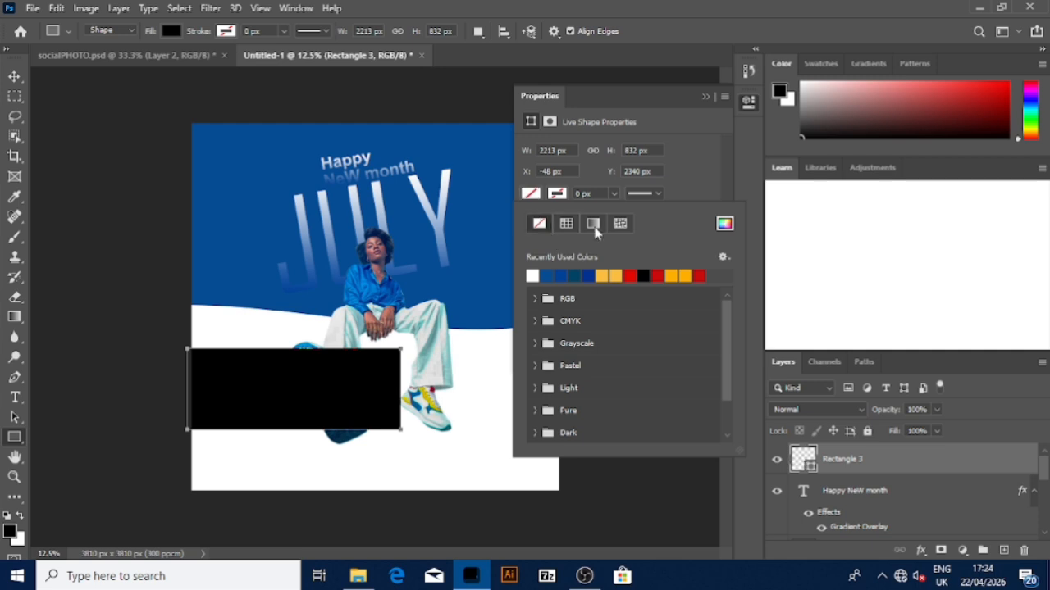
click(539, 223)
click(614, 193)
drag(623, 214, 632, 216)
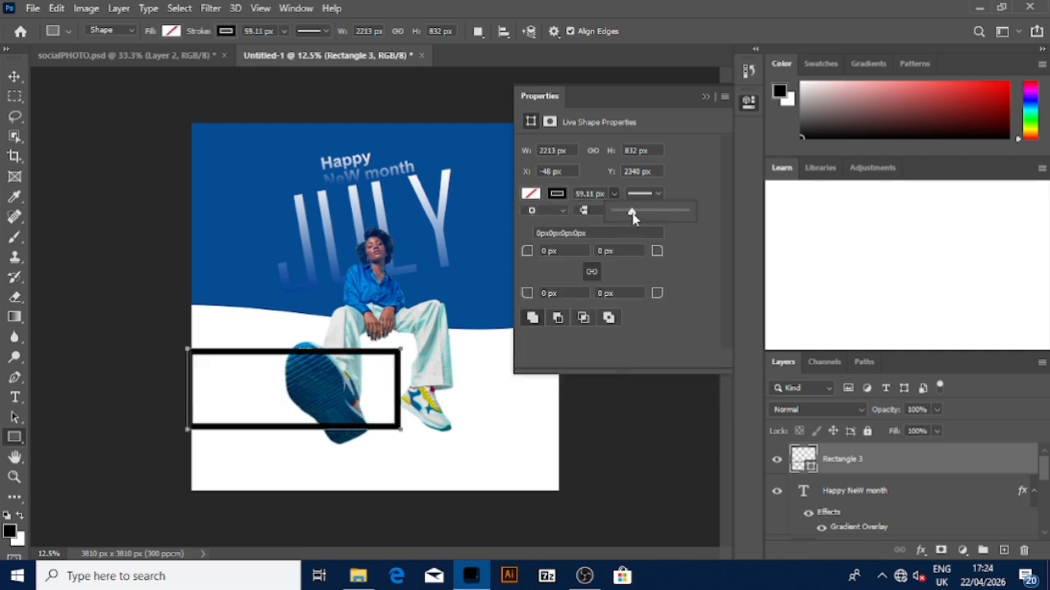
- Recolor the new rectangle's stroke to gold, #caa305, and select the shape for moving
click(557, 194)
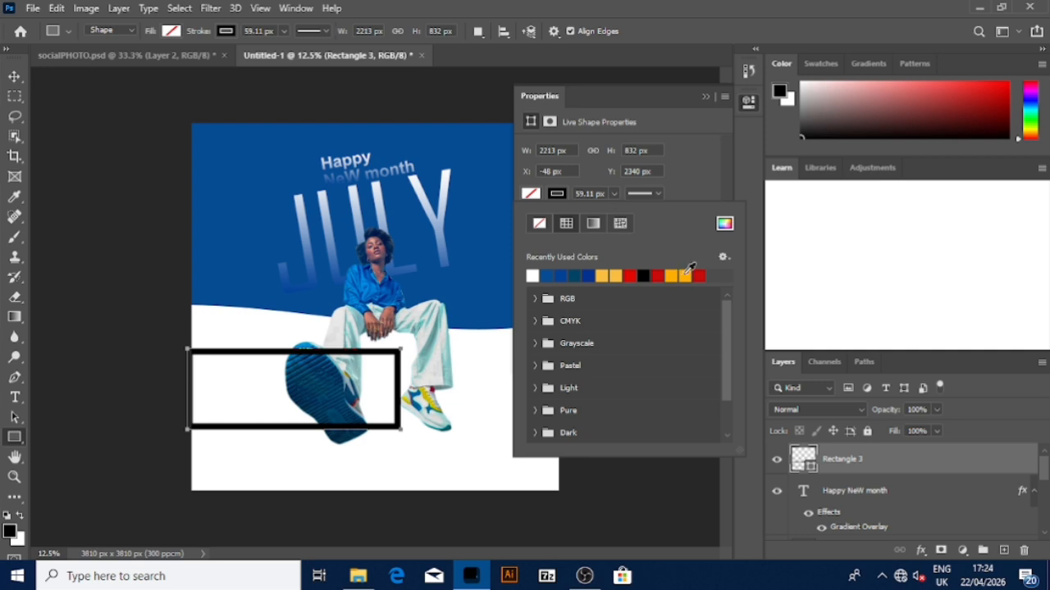
click(725, 227)
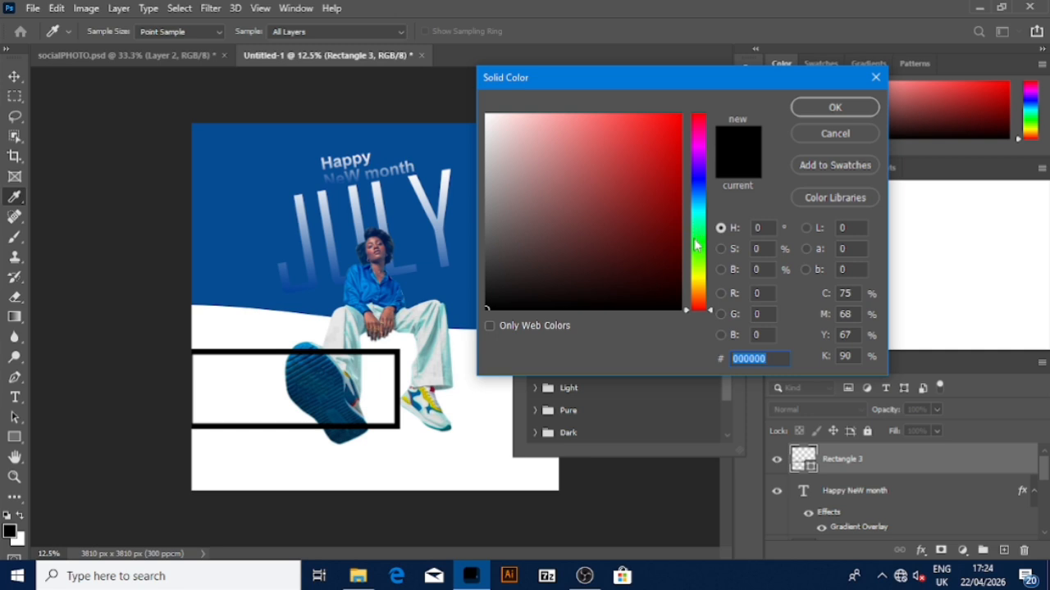
mouse_move(697, 269)
mouse_down()
mouse_move(699, 284)
mouse_move(677, 253)
mouse_move(675, 162)
mouse_up()
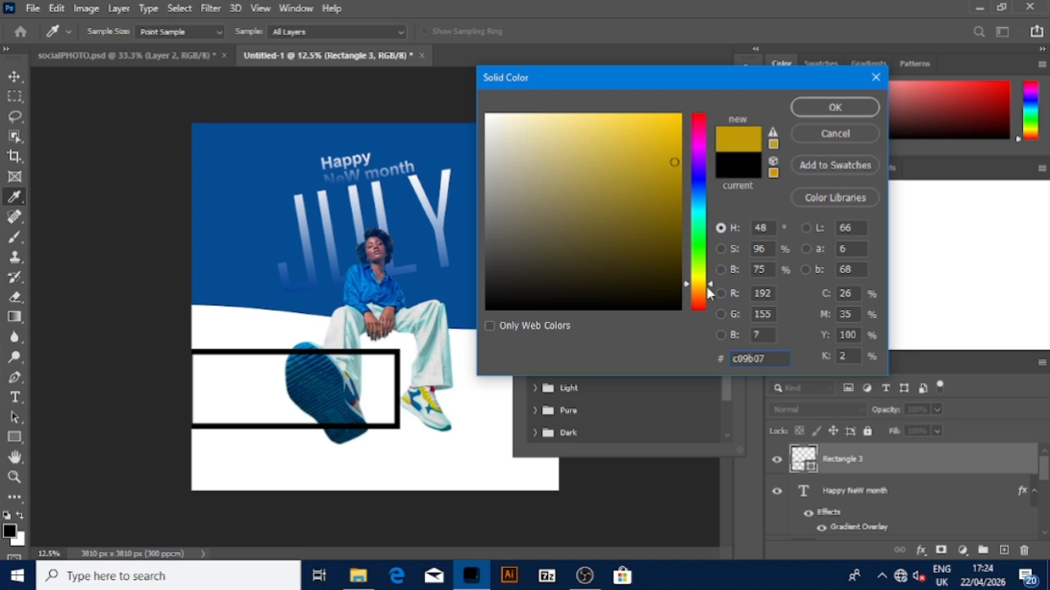
click(677, 157)
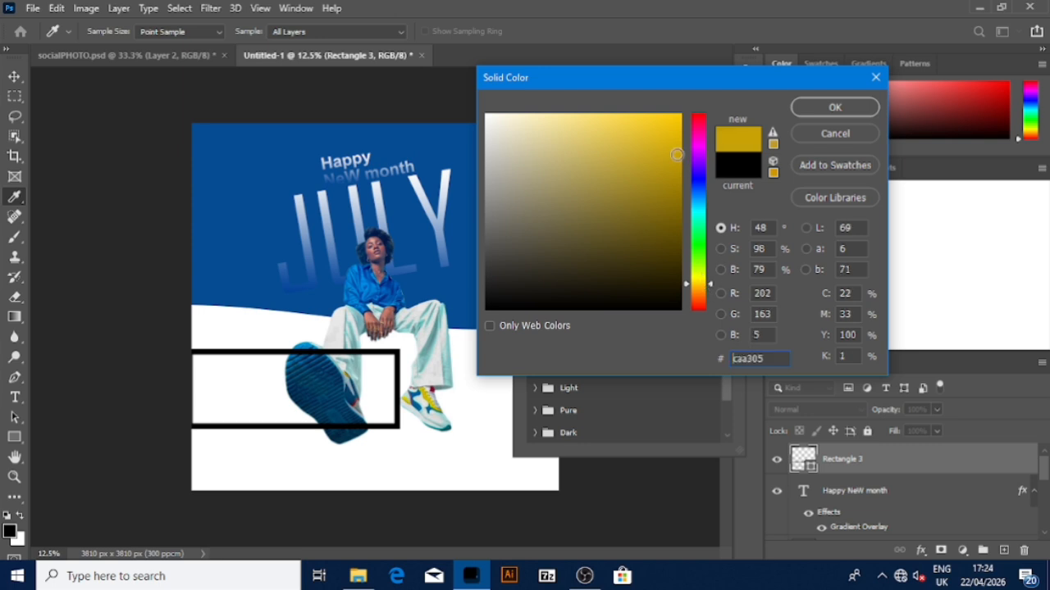
click(835, 107)
click(14, 78)
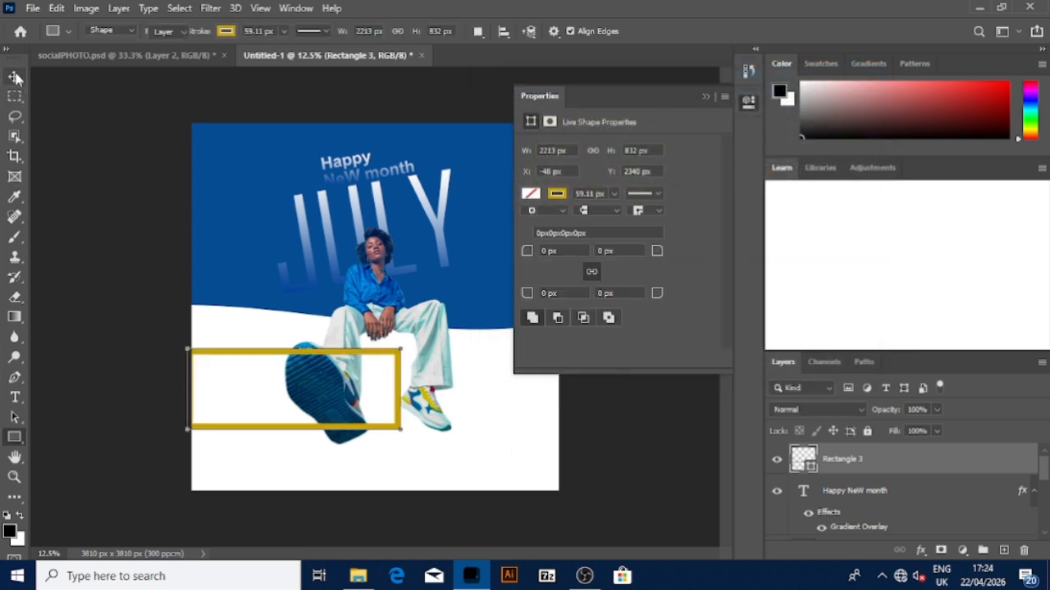
click(400, 351)
click(394, 358)
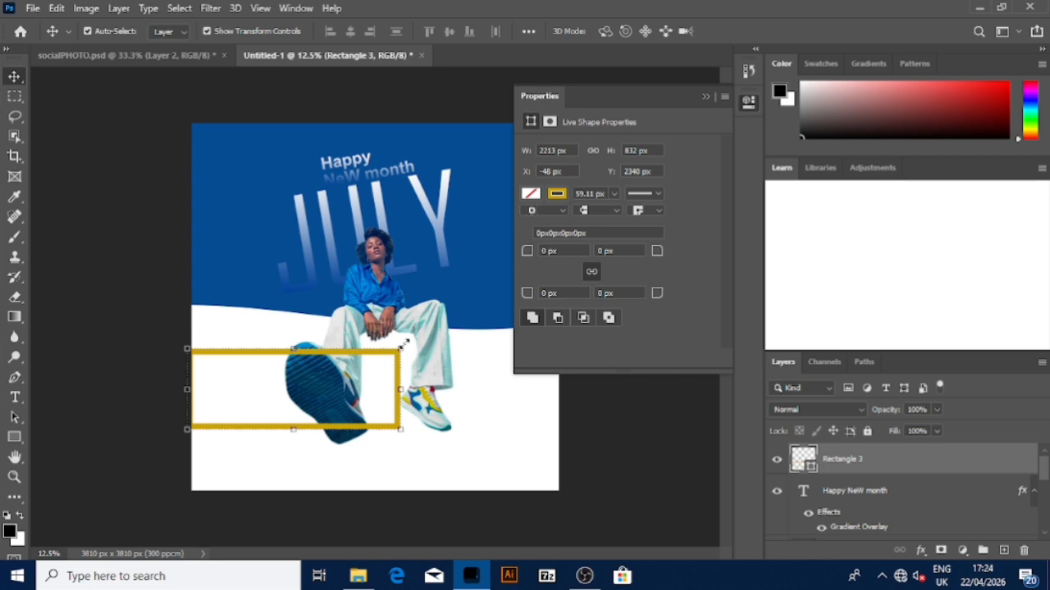
- Replace the gold rectangle with a circle about 1901 px in diameter drawn around the woman's raised shoe
key(Delete)
click(12, 441)
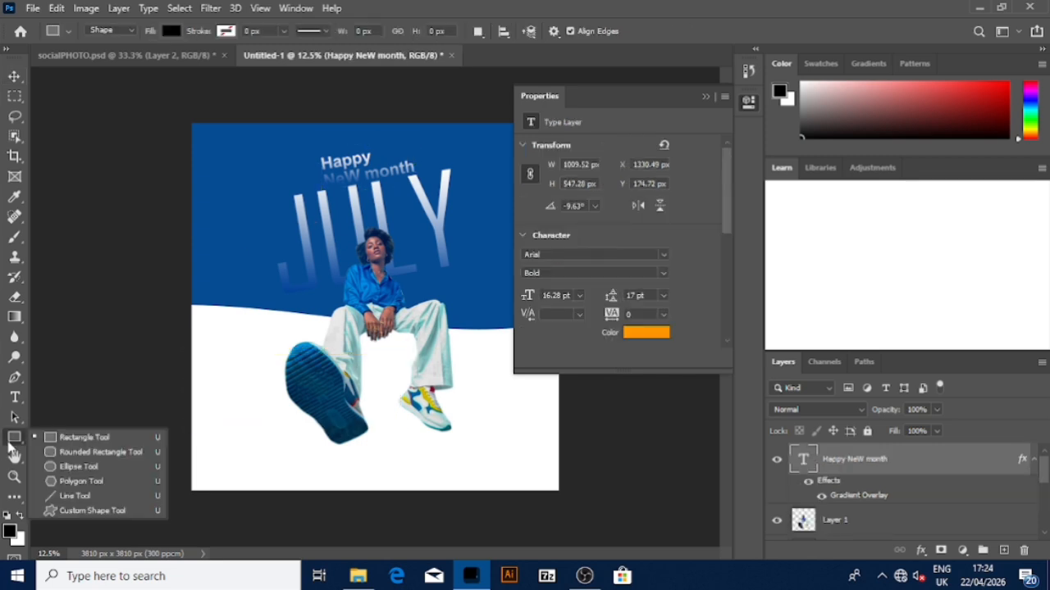
click(103, 469)
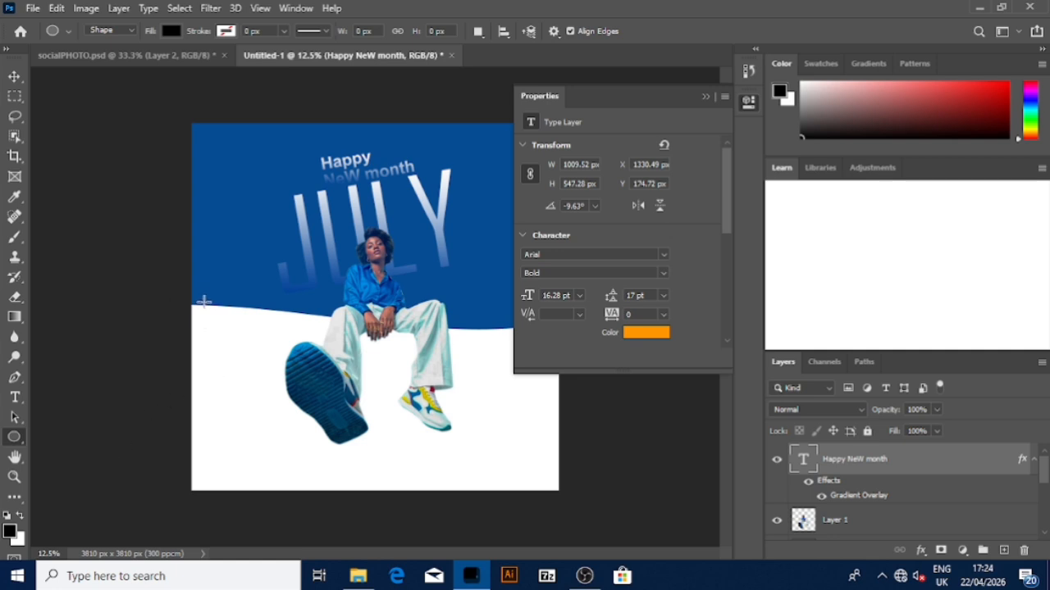
drag(200, 300, 419, 483)
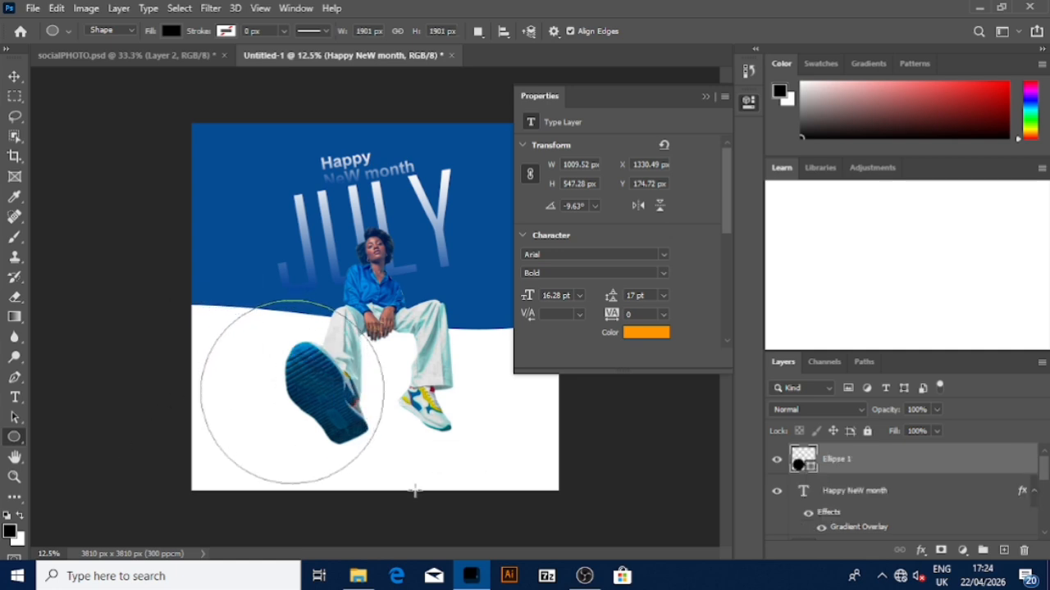
- Remove the circle's fill and give it a 79.99 px stroke
click(530, 218)
click(538, 248)
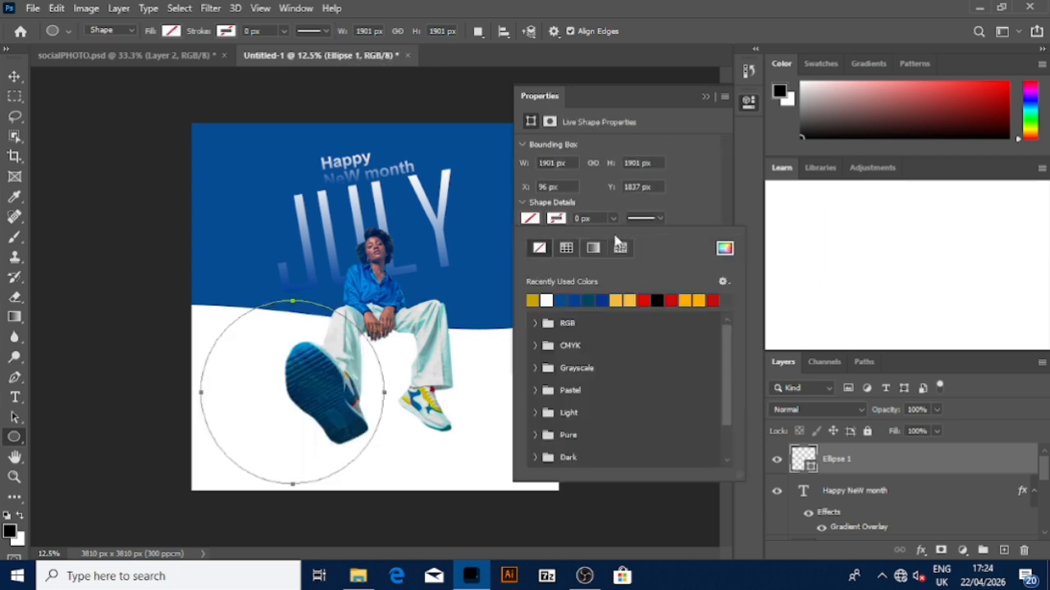
click(615, 218)
drag(629, 239, 636, 238)
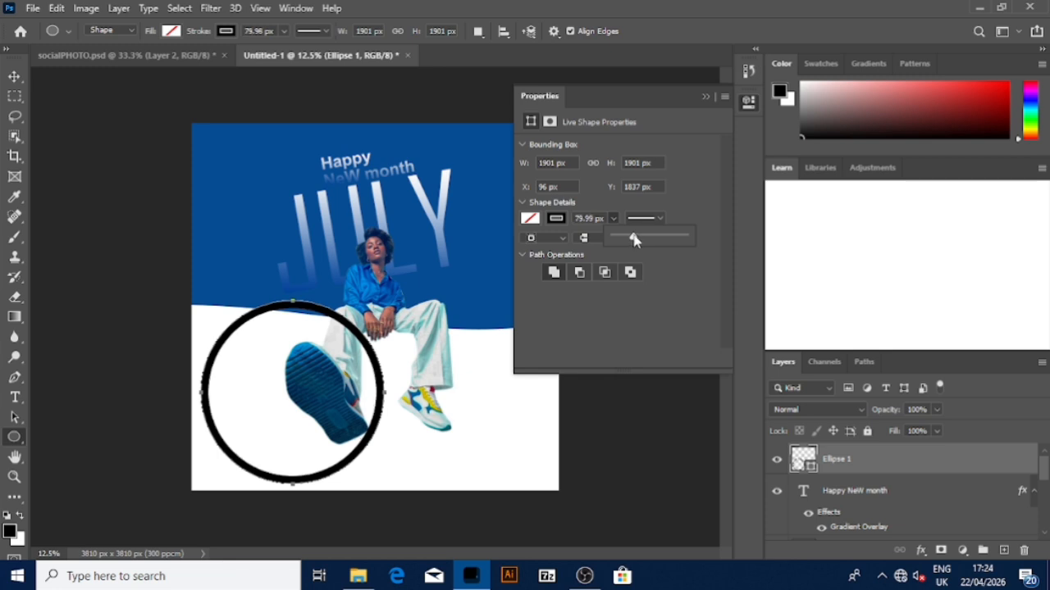
- Recolor the circle's stroke from black to the gold used for the earlier rectangle
click(558, 220)
click(724, 249)
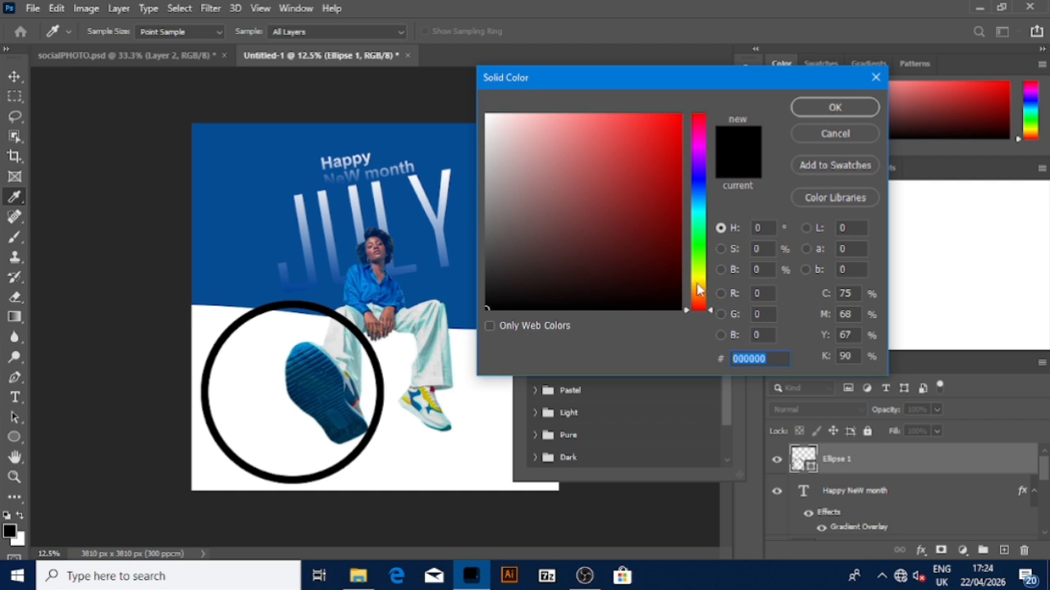
click(697, 284)
drag(672, 197, 670, 193)
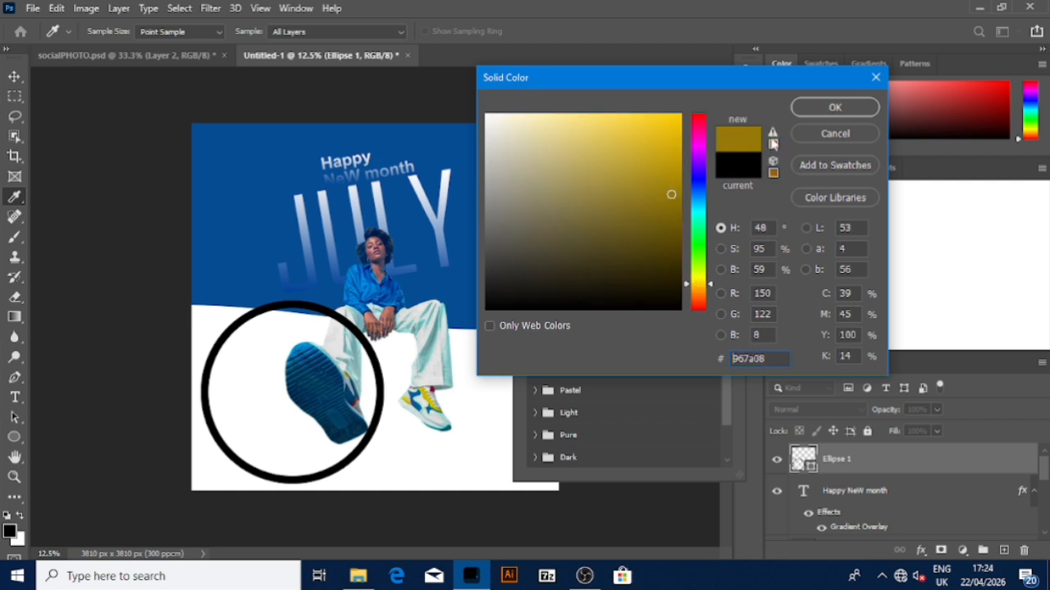
click(677, 165)
click(830, 109)
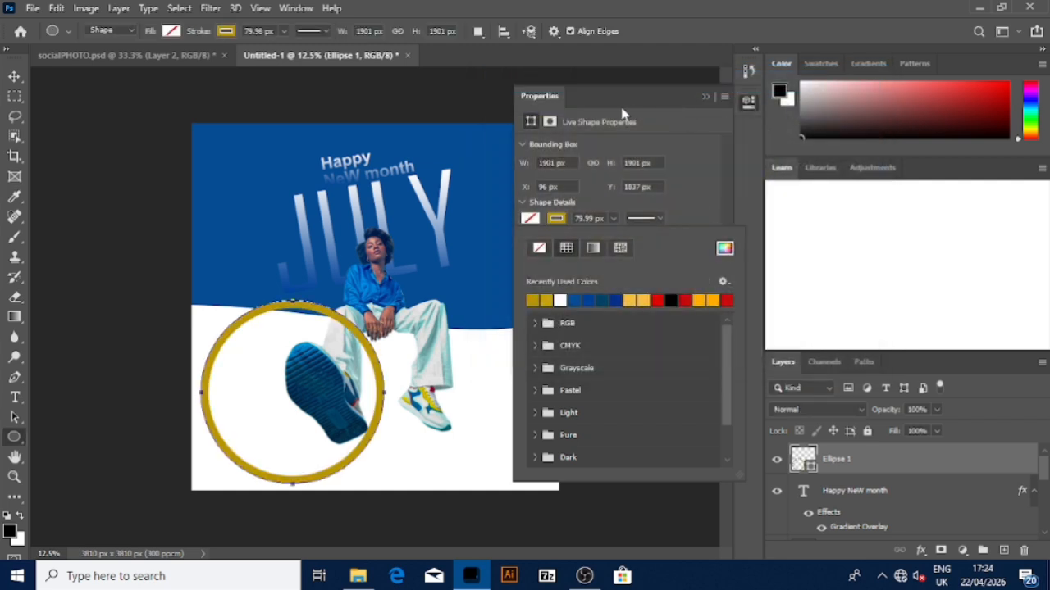
click(548, 300)
- Move the gold ring partly off the canvas's left edge and scale it to about 92%
click(13, 76)
click(57, 105)
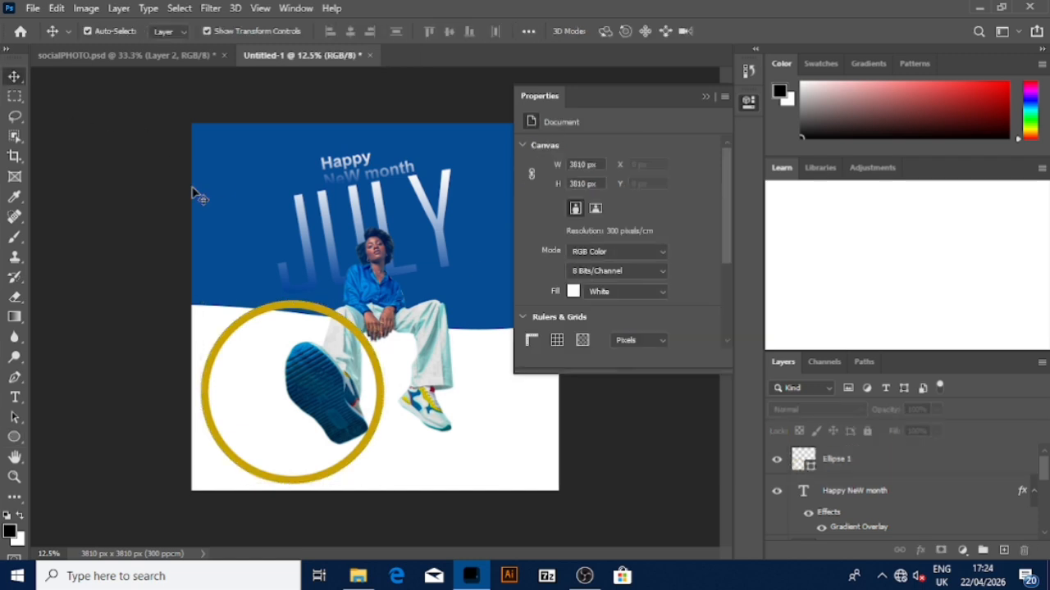
drag(367, 342, 302, 345)
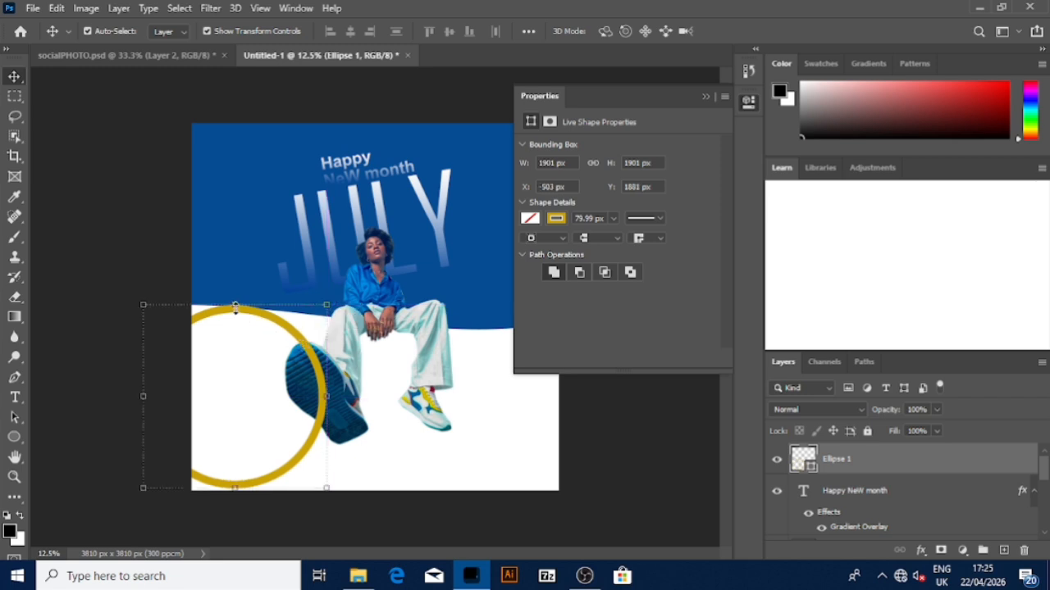
key(ctrl+t)
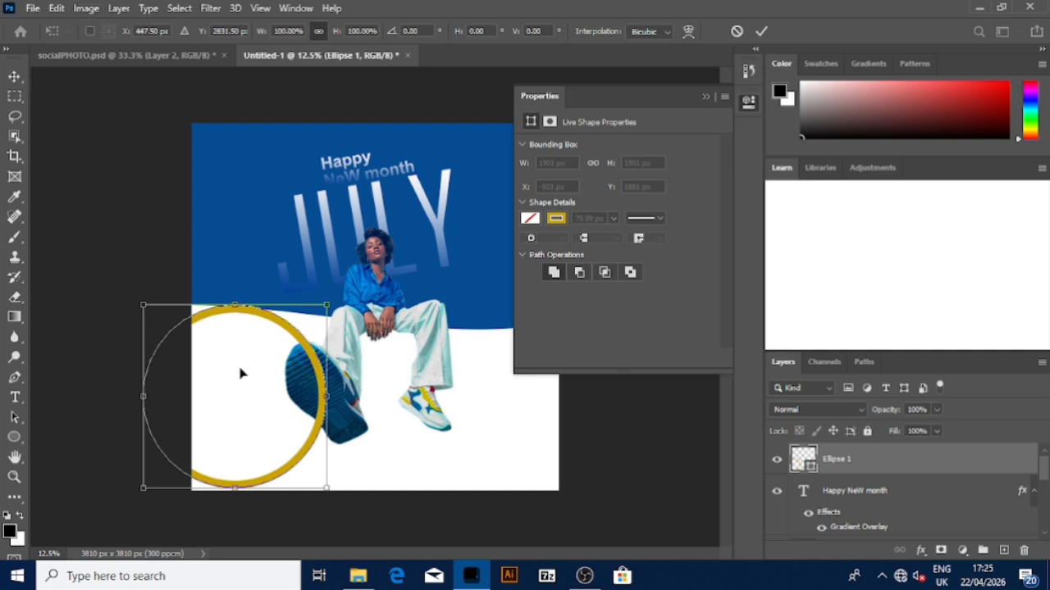
drag(233, 493, 236, 474)
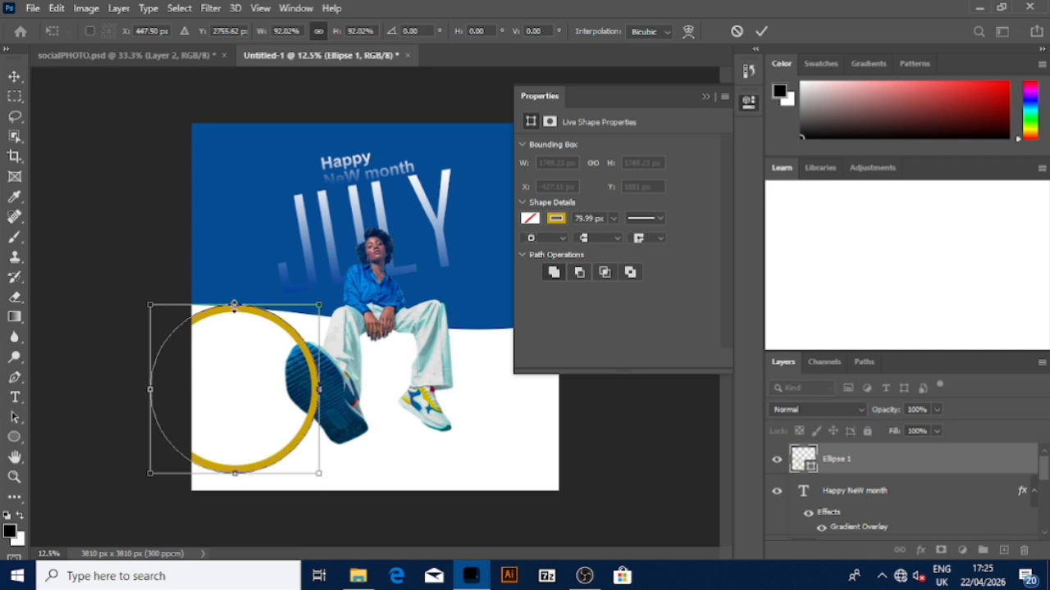
- Set the ring's transform interpolation to Nearest Neighbor
click(688, 31)
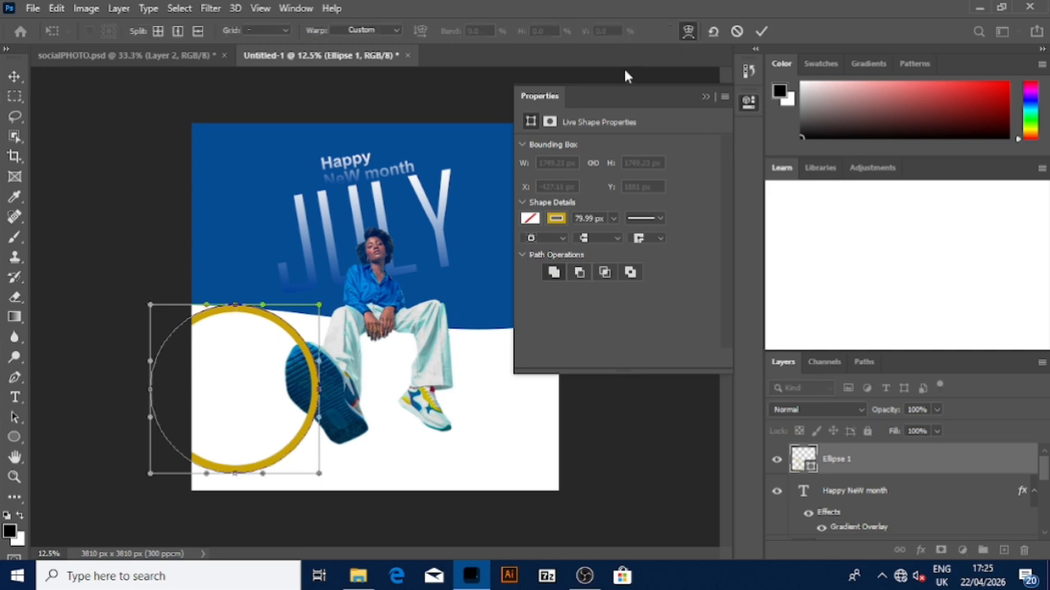
click(688, 31)
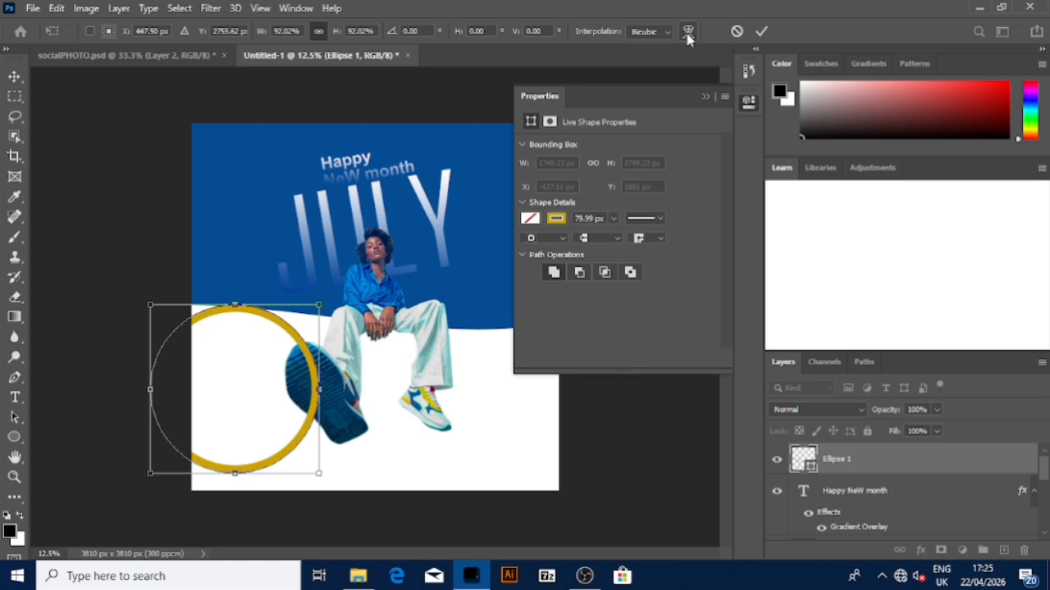
click(635, 32)
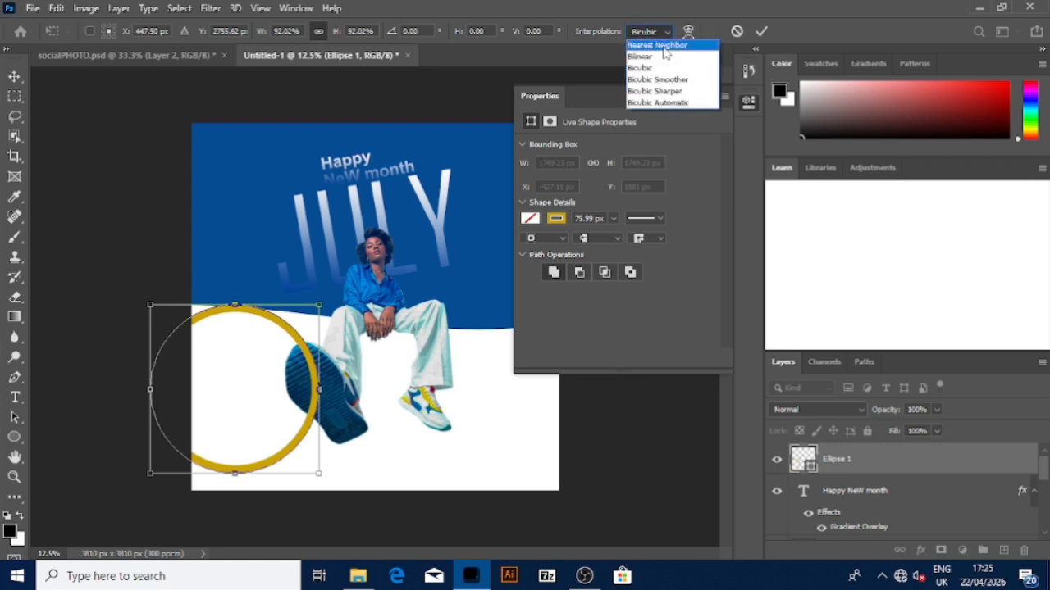
click(661, 45)
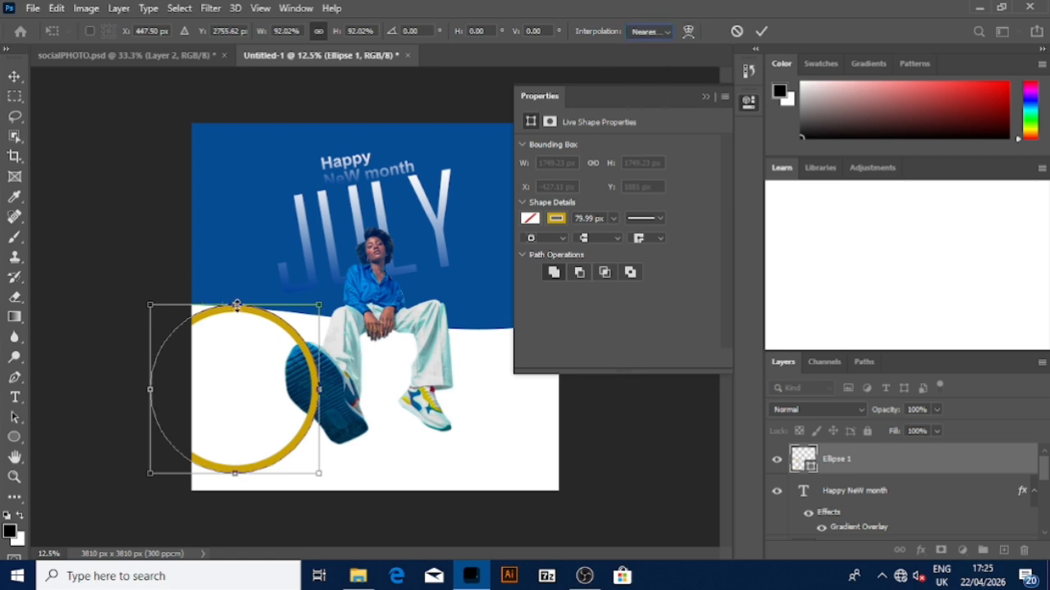
- Warp the gold ring into a wavy ribbon that dips at its upper edge and curves across the raised shoe
click(693, 33)
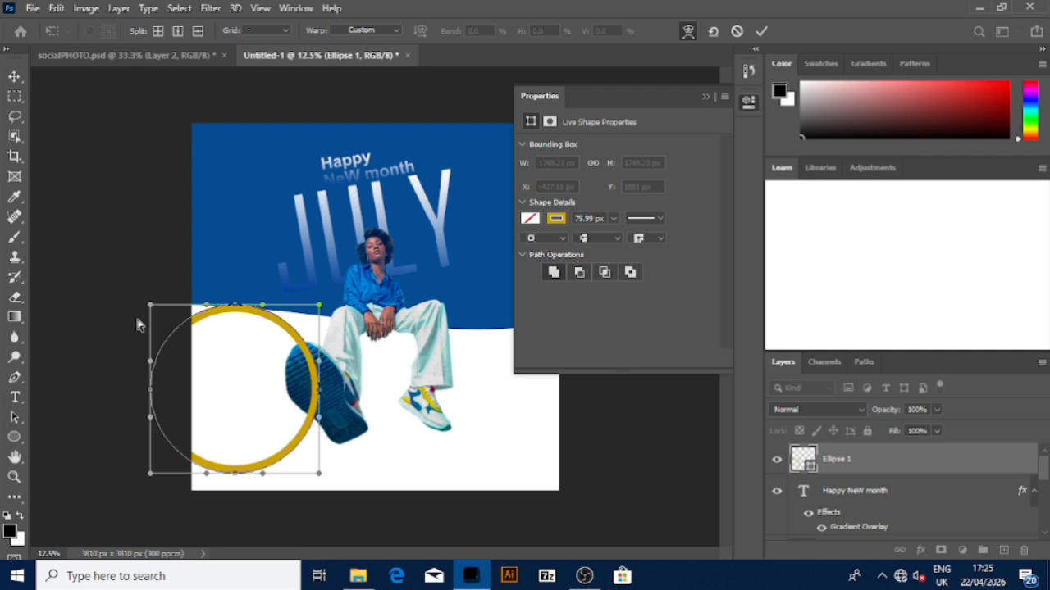
drag(205, 310, 268, 475)
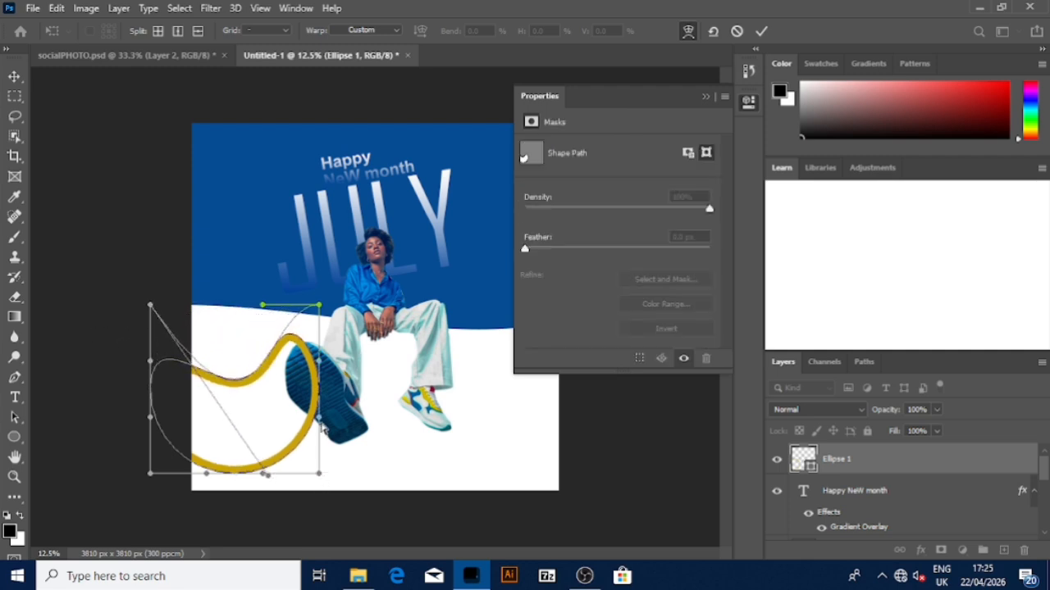
drag(320, 423, 281, 403)
drag(269, 478, 221, 447)
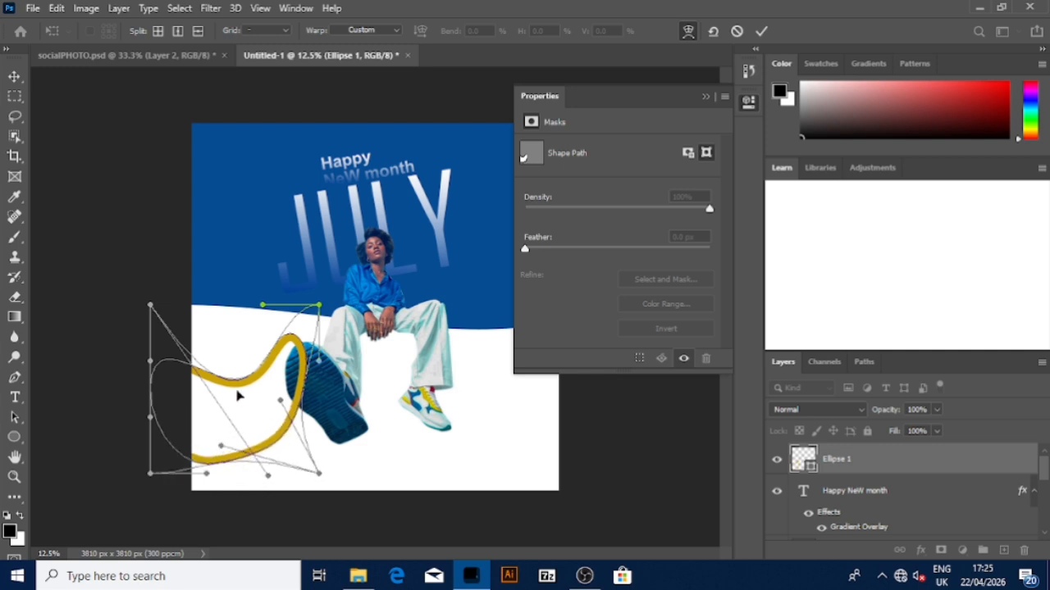
drag(237, 384, 236, 374)
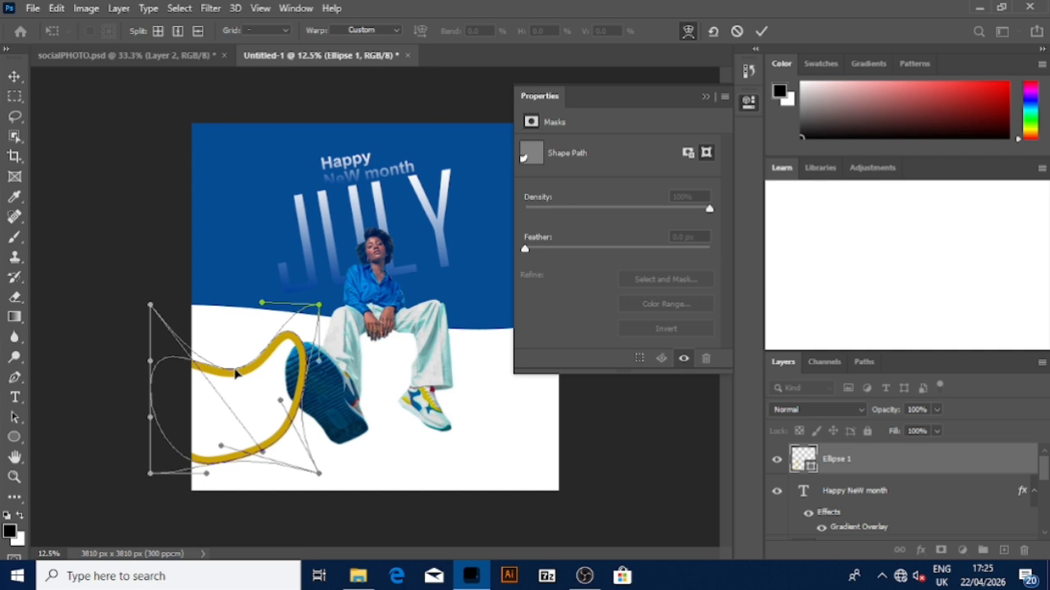
click(15, 75)
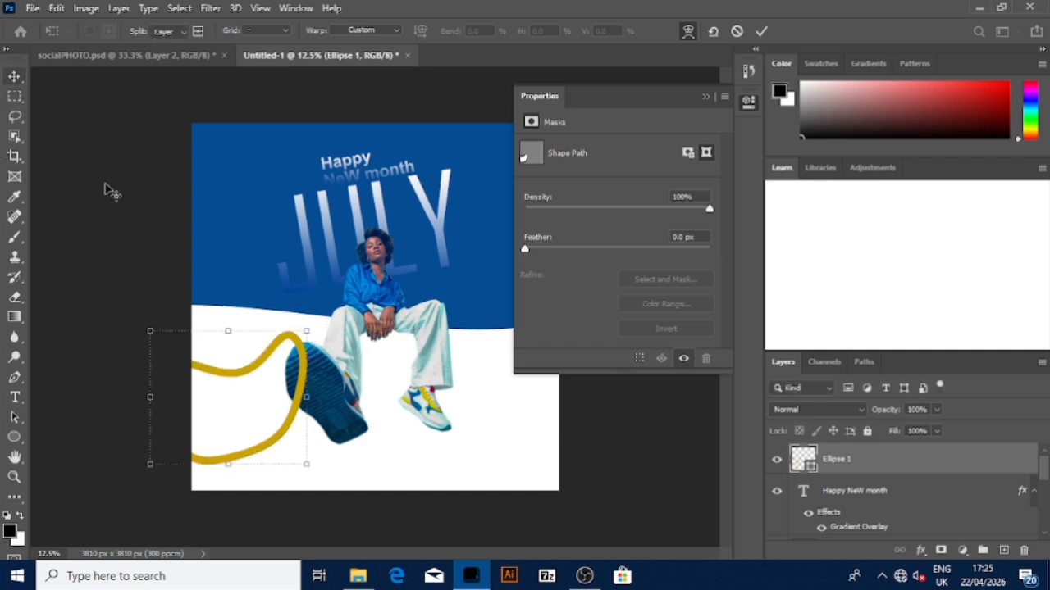
- Lower the gold ribbon so its bottom runs off the canvas and enlarge it to about 113%
click(183, 291)
drag(277, 365, 321, 362)
drag(156, 497, 137, 505)
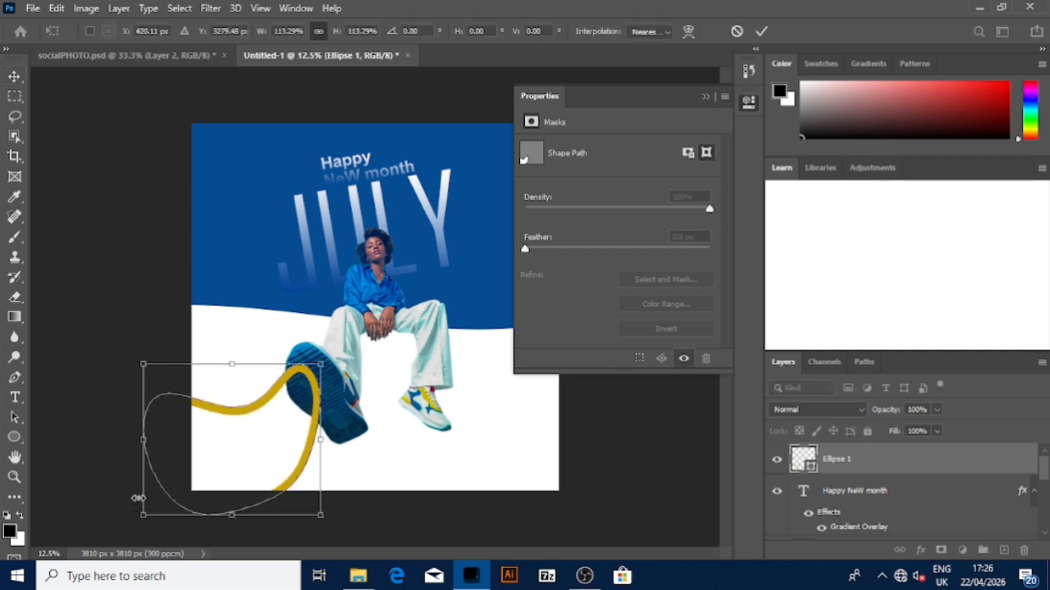
click(143, 246)
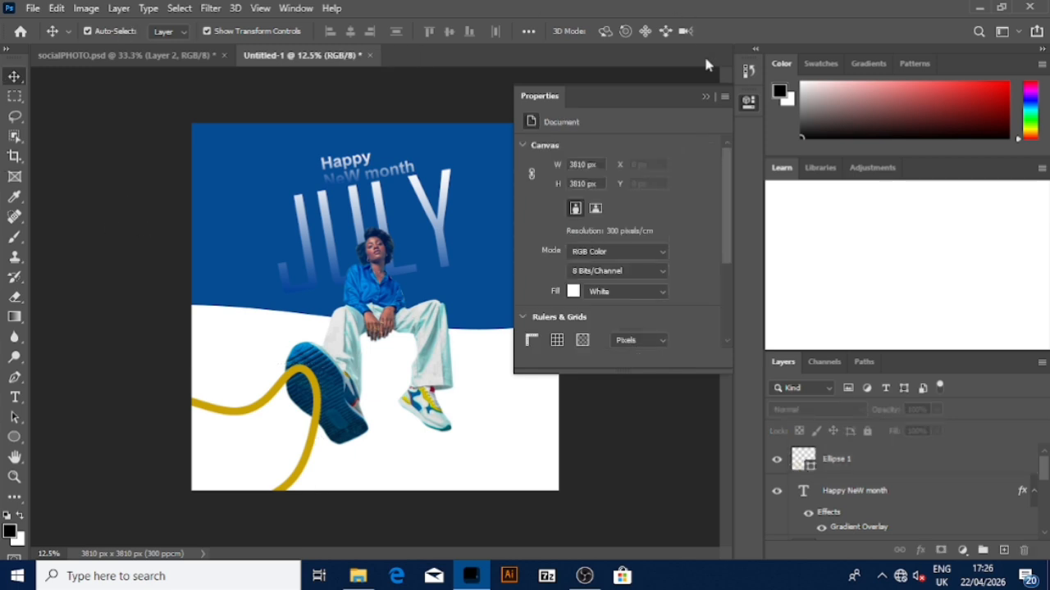
- Collapse the floating shape and document properties to uncover the whole canvas, leaving no layer selected
click(705, 96)
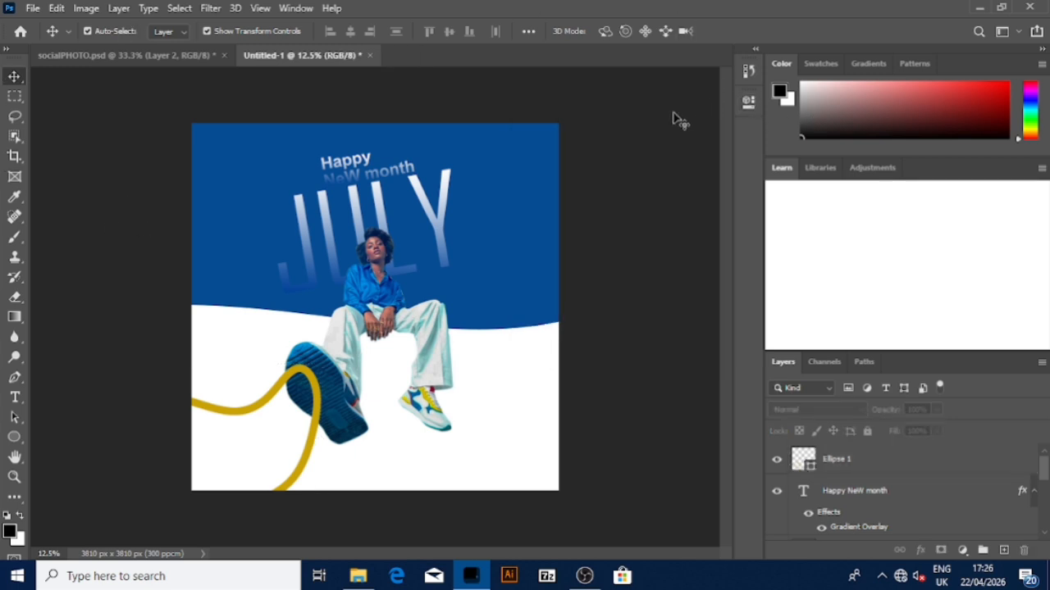
click(348, 173)
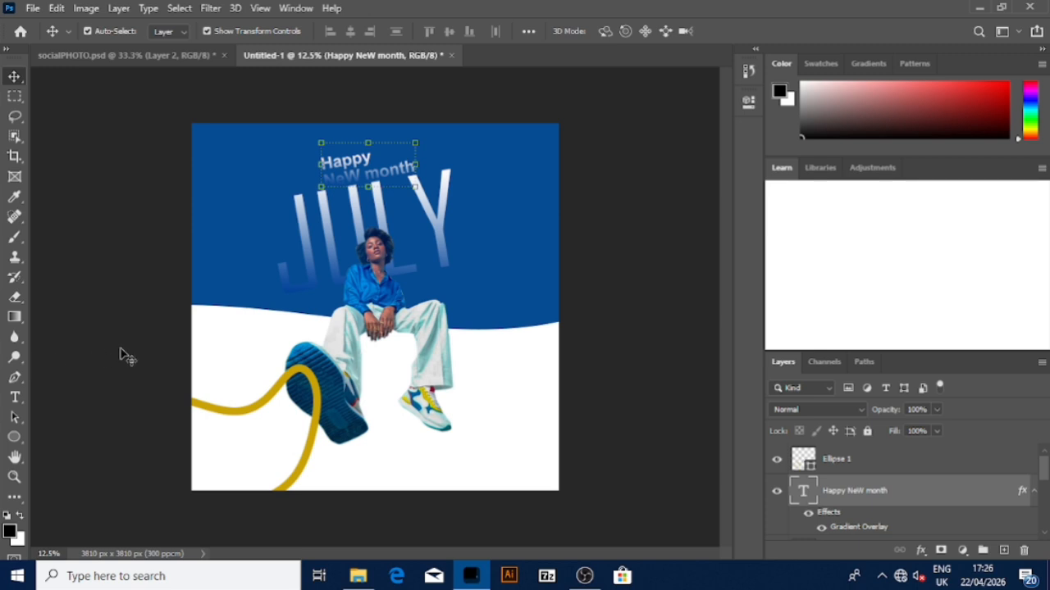
click(625, 315)
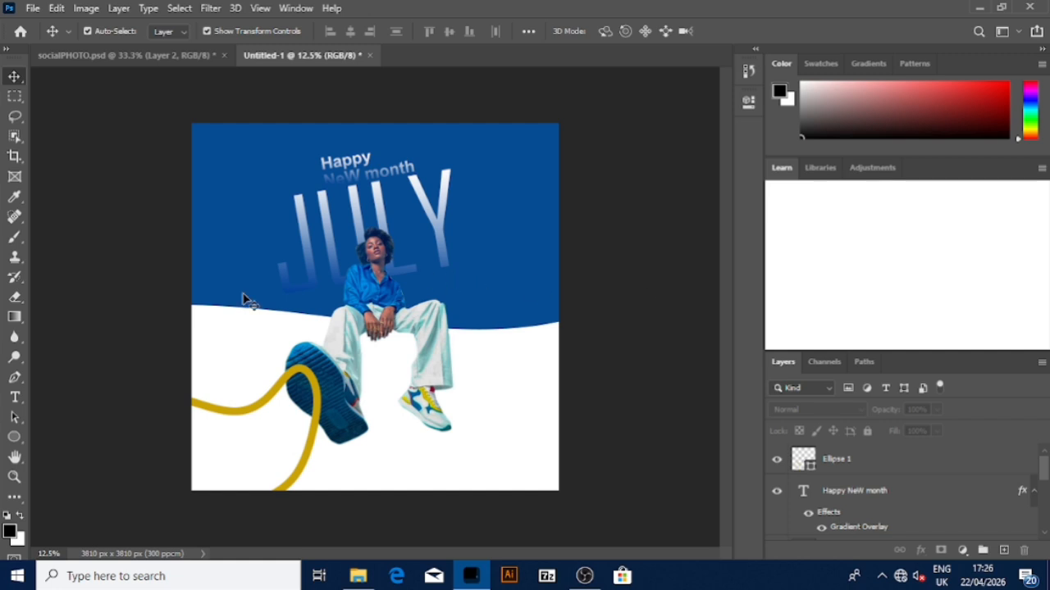
- Add a two-line greeting beside the lower shoe, beginning "Happy New month" and continuing on the second line with "steps and all that"
click(18, 400)
click(405, 410)
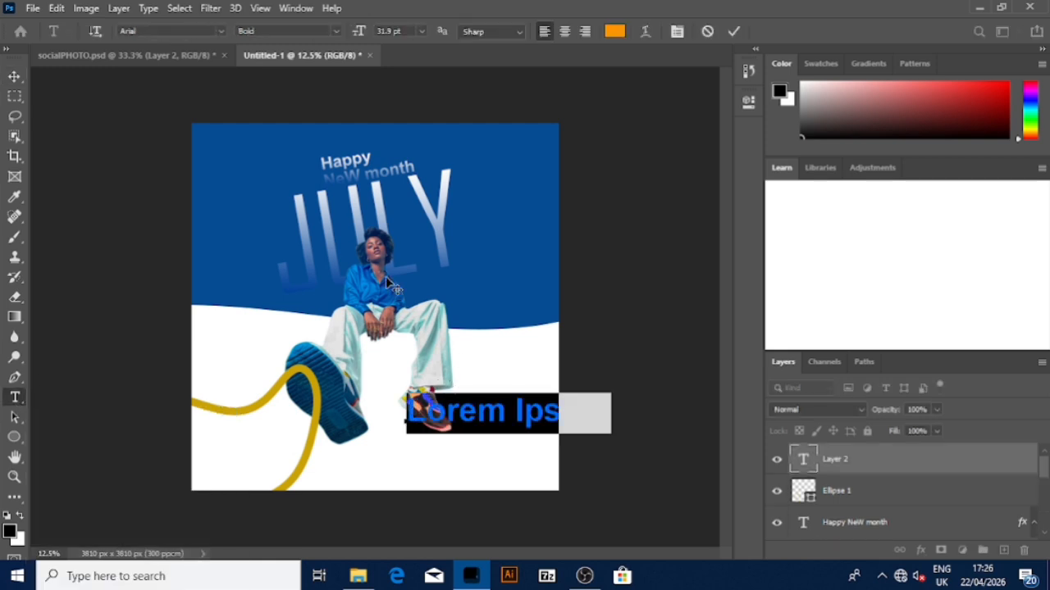
text(H)
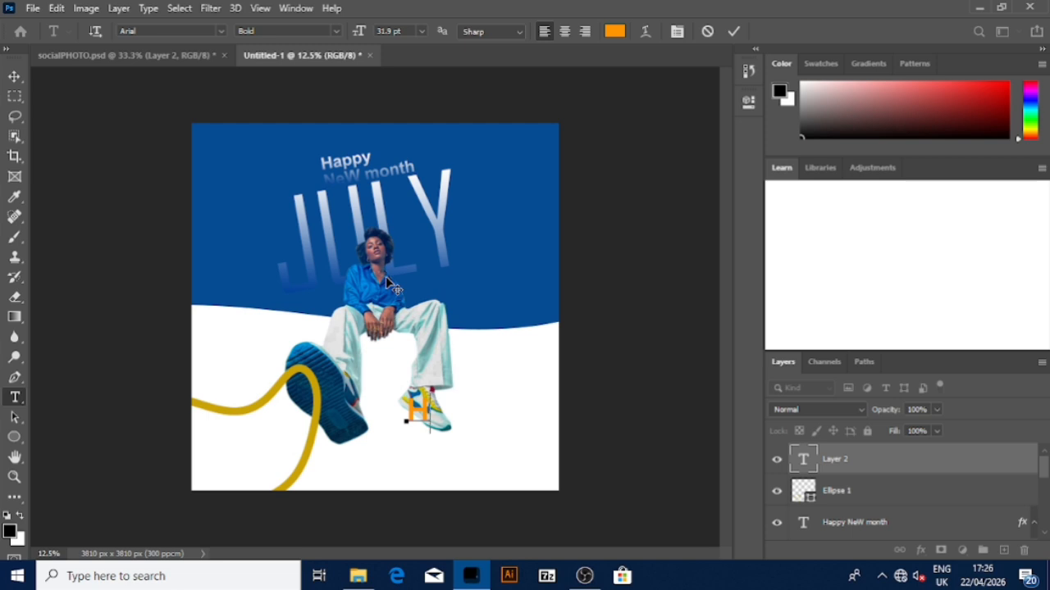
text(appy)
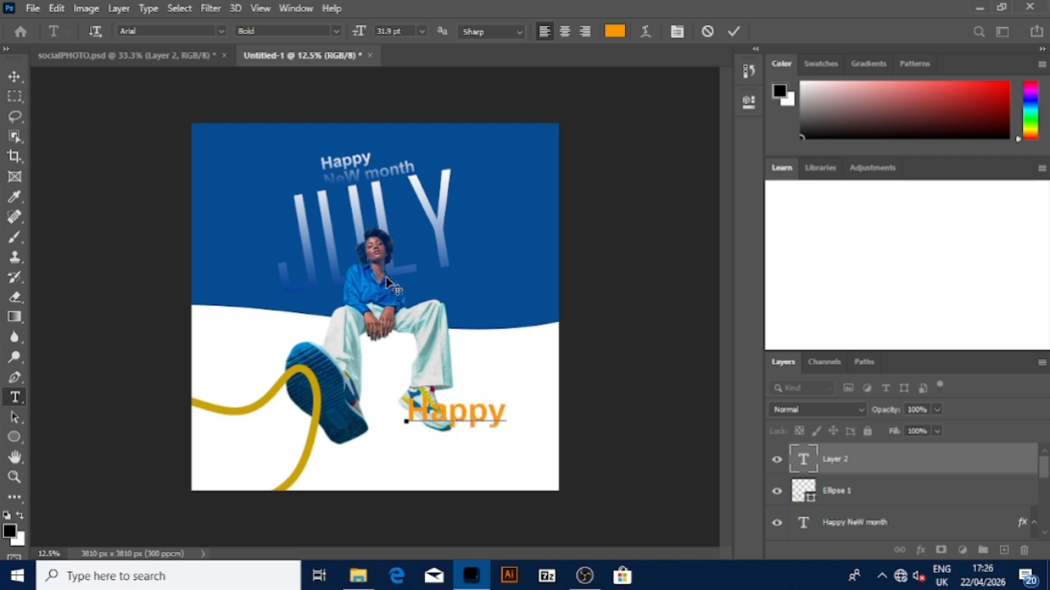
text( Ne)
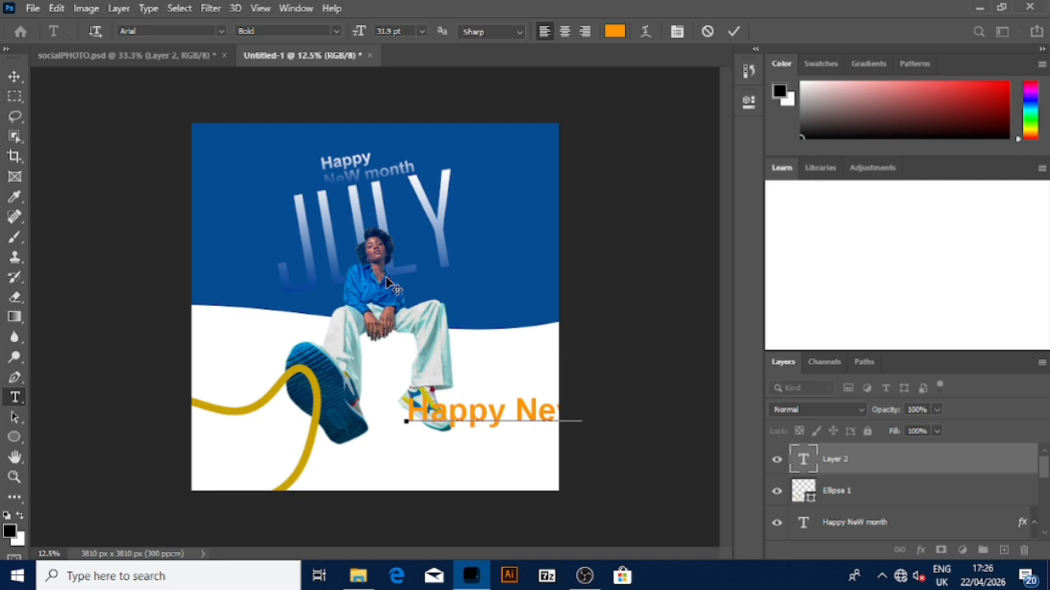
text(month)
text( H)
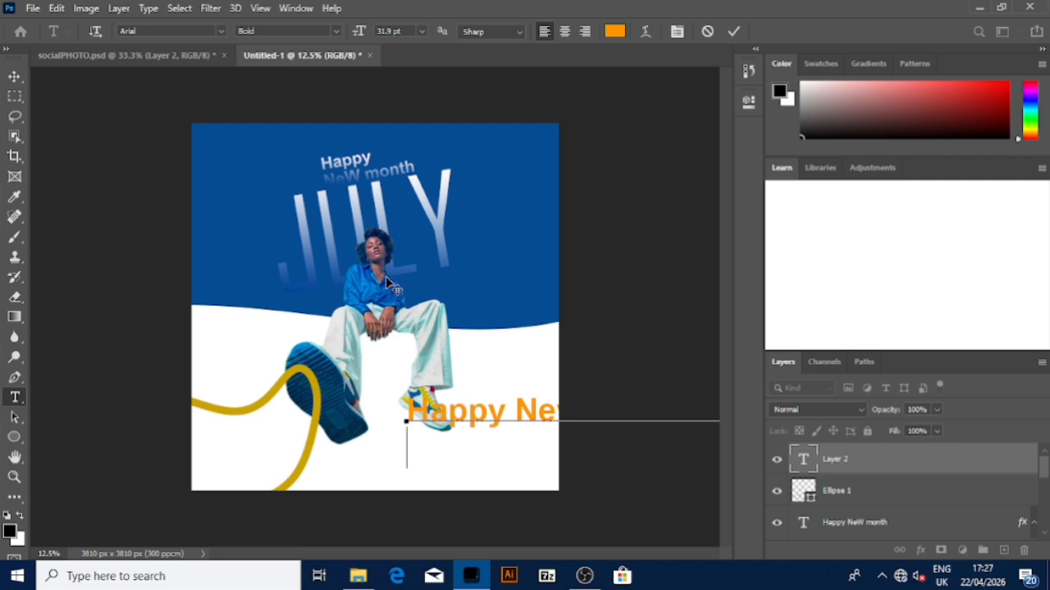
text(step)
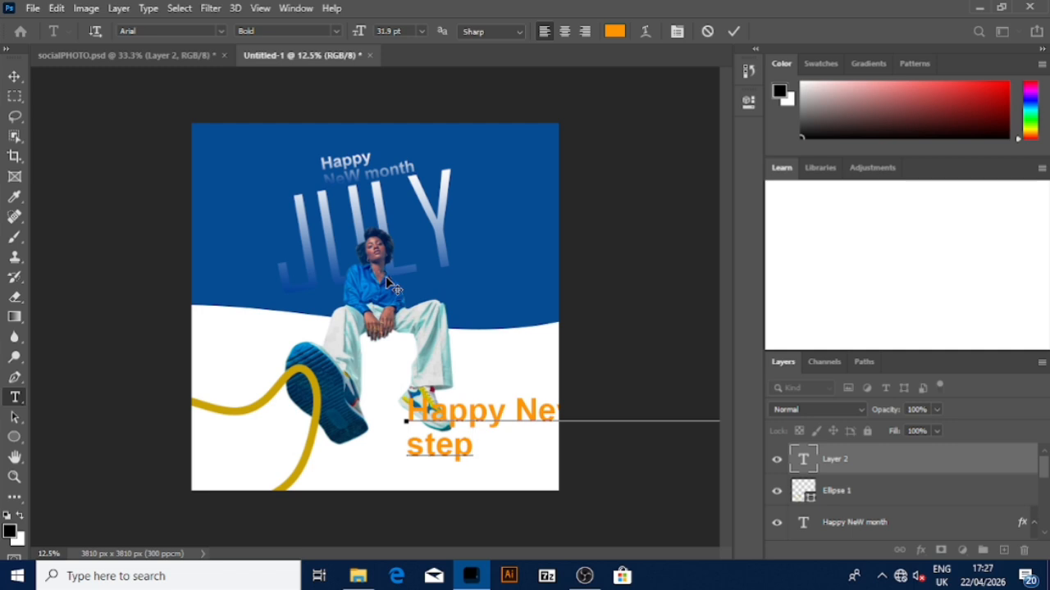
text(s and)
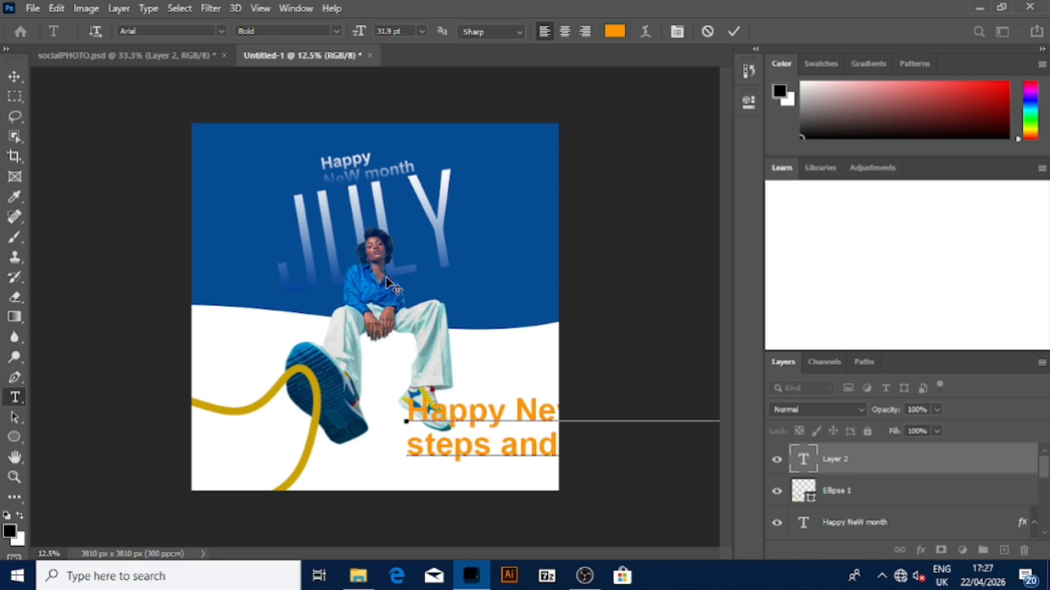
text( a)
text(ll t)
text(hat)
text( co)
- Reduce the whole two-line greeting's font size to 5 pt
key(ctrl+a)
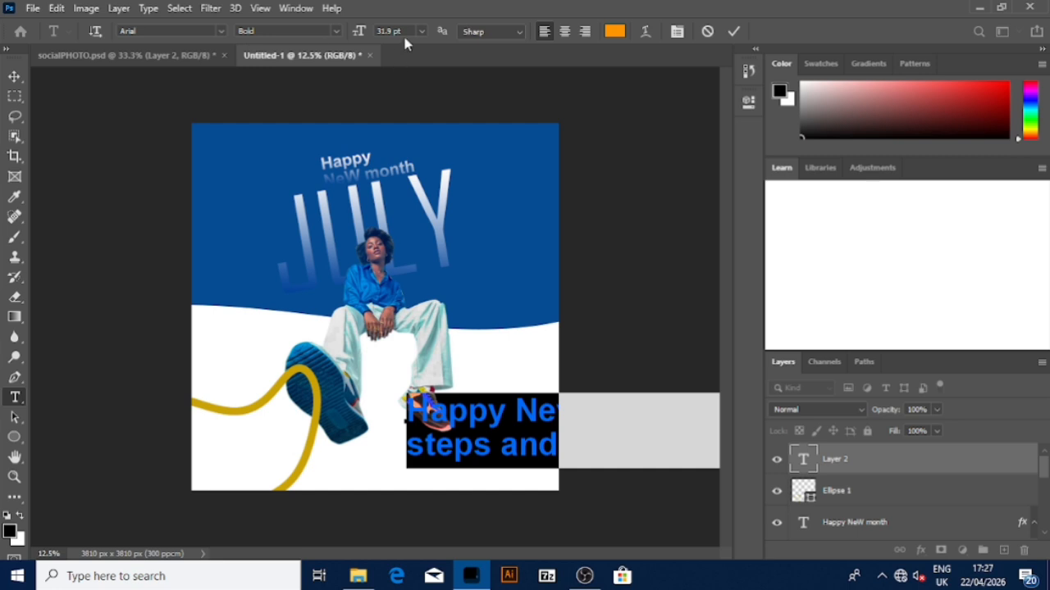
scroll(409, 31, down, 20)
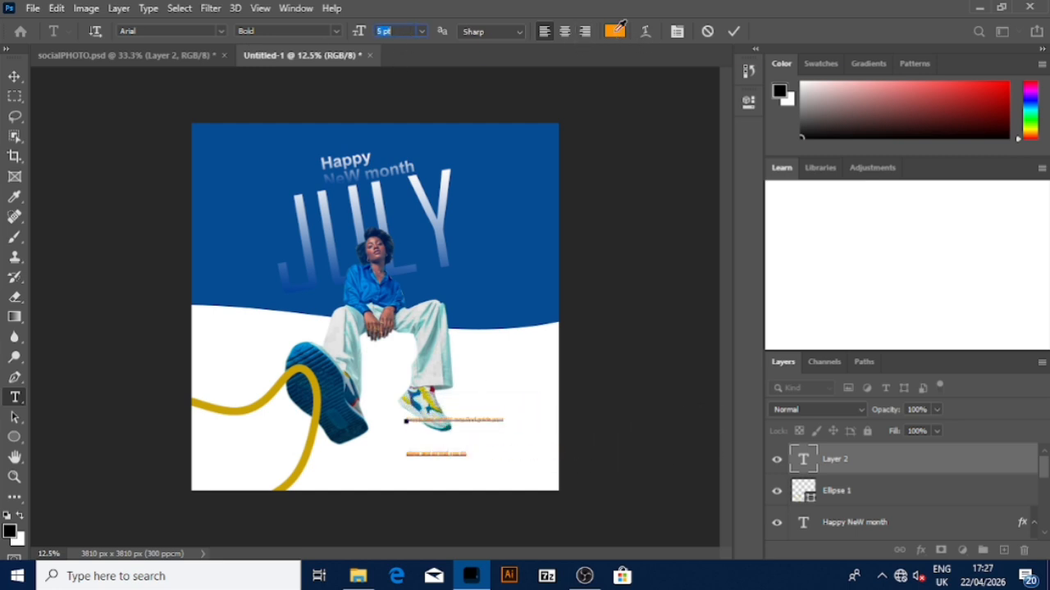
- Change the color of the whole greeting text to black
click(614, 31)
click(522, 310)
click(828, 108)
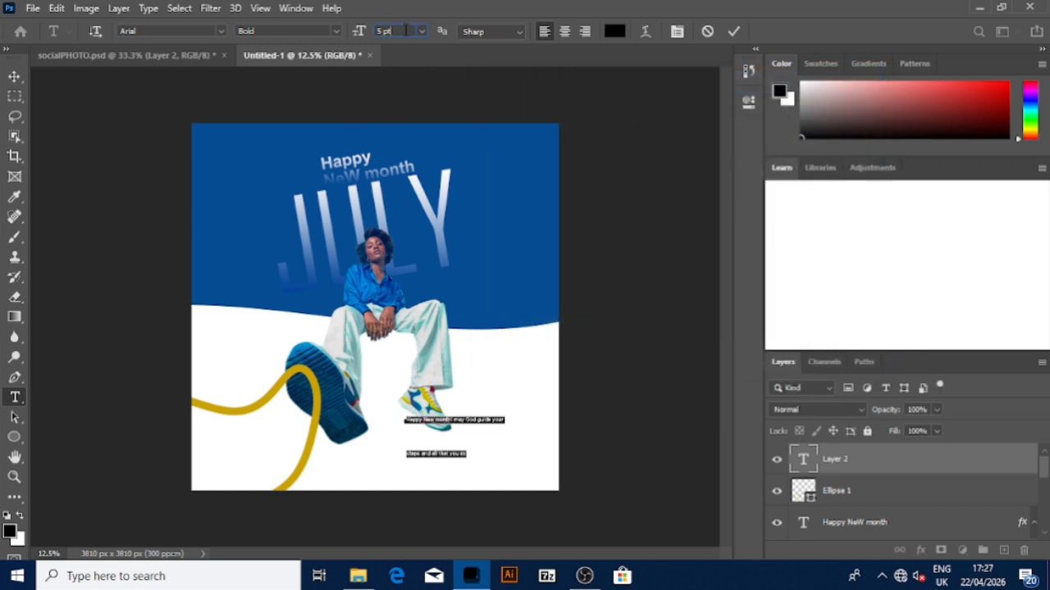
- Tighten the greeting's leading to 7 pt and move the text just below the lower shoe
click(748, 101)
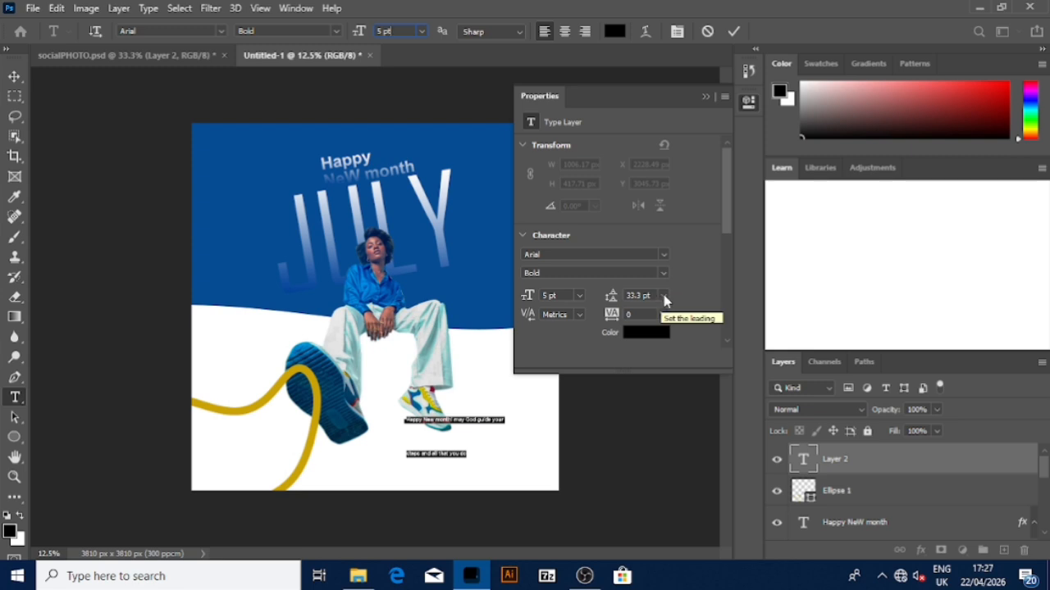
click(654, 295)
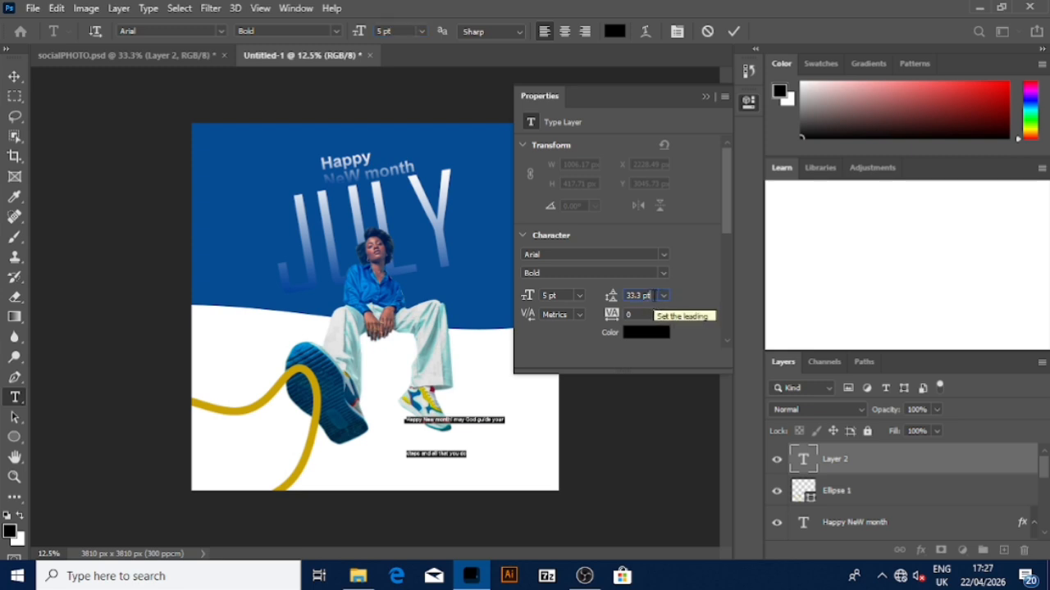
scroll(655, 295, down, 12)
scroll(654, 295, down, 11)
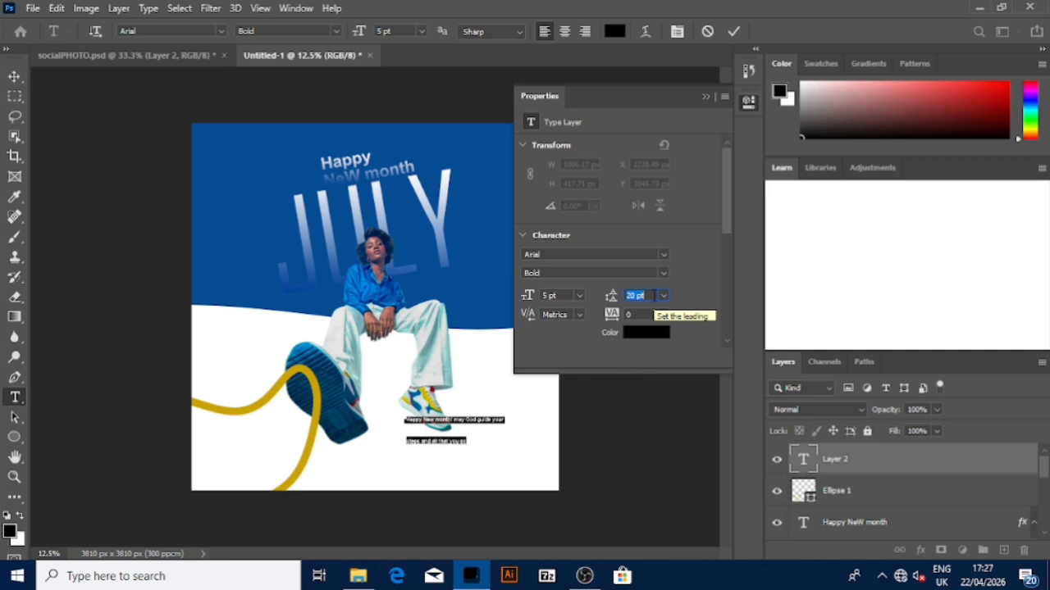
scroll(655, 295, down, 2)
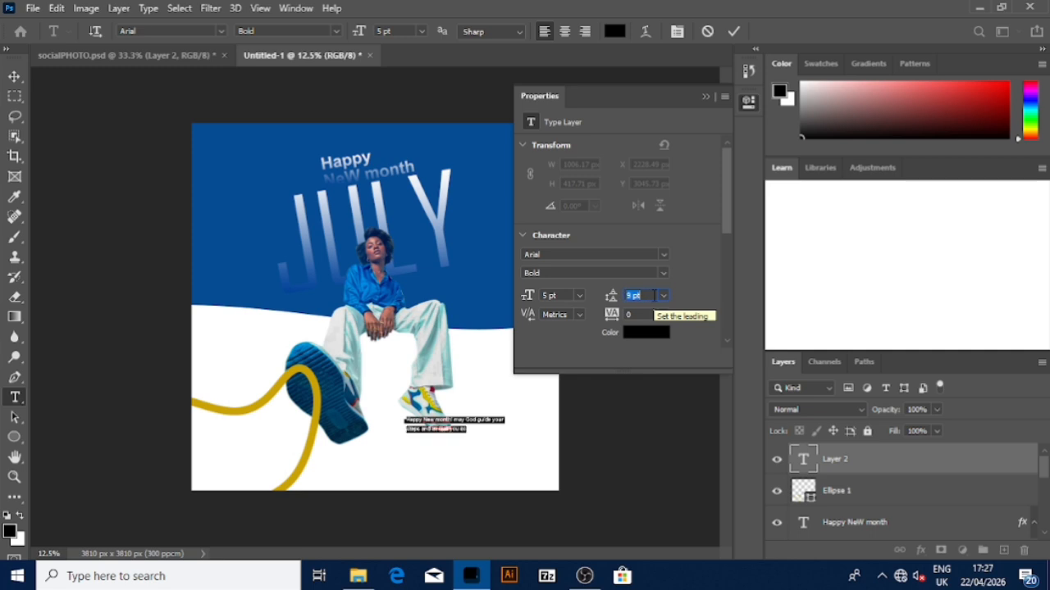
scroll(654, 295, down, 1)
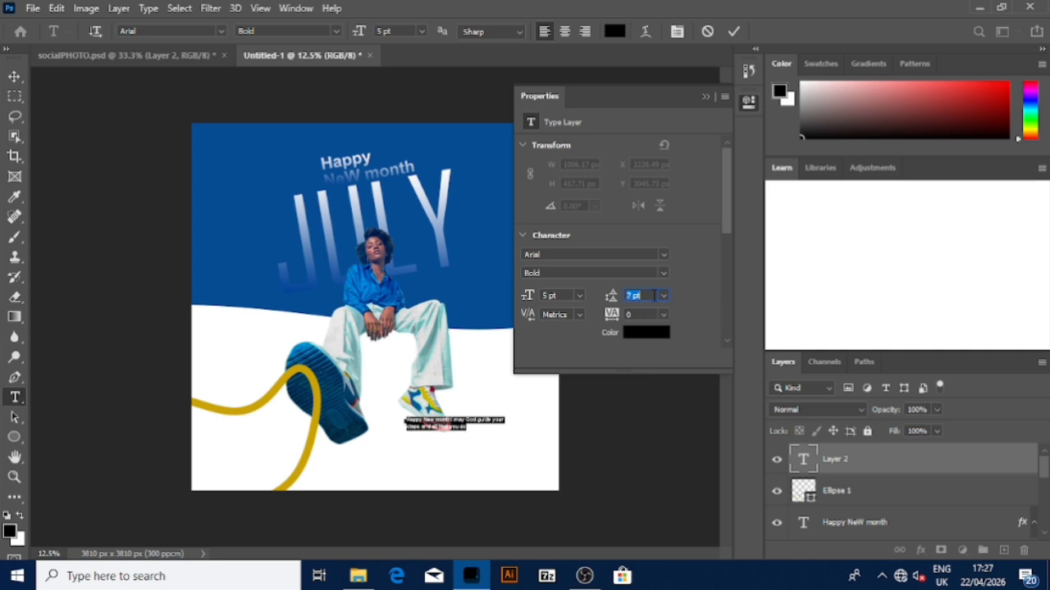
drag(457, 379, 451, 398)
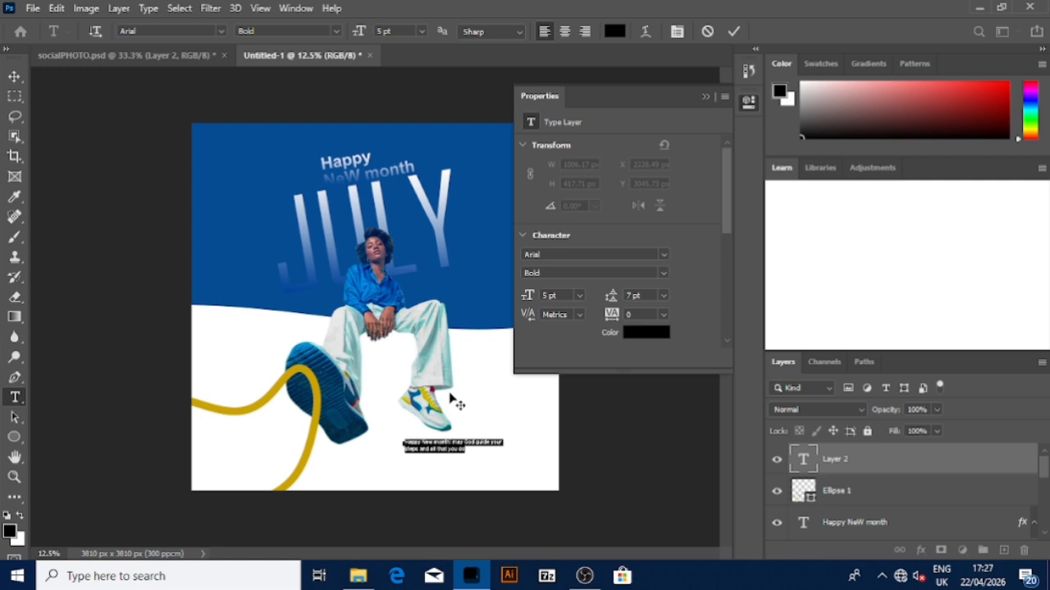
- Give the greeting Auto leading and an 8 pt font size, and shift it left so both lines fit on the canvas
click(664, 296)
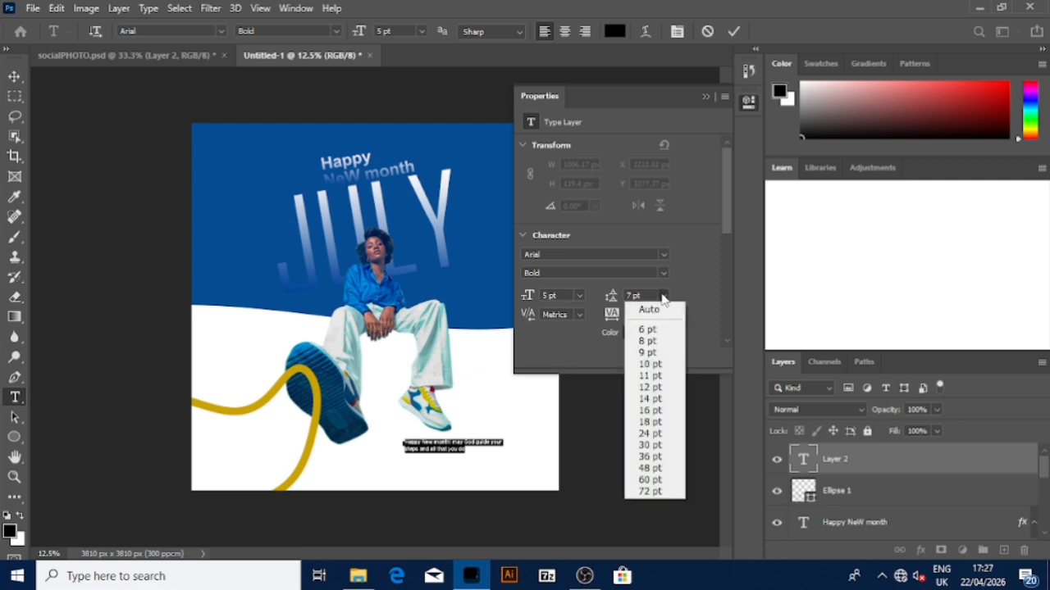
click(649, 310)
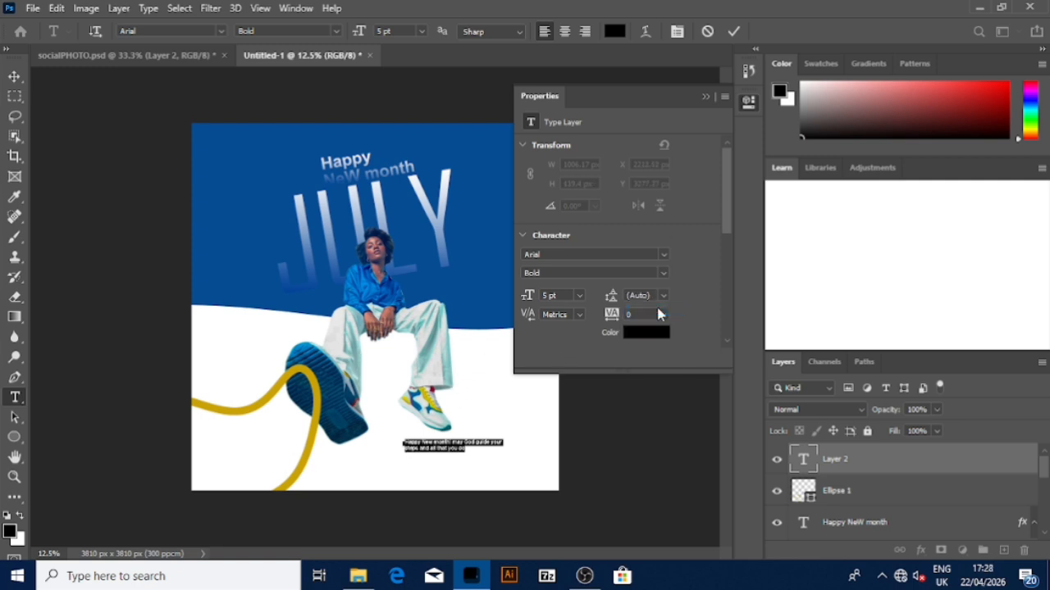
click(652, 295)
click(561, 296)
key(Up)
key(Up)
key(Up)
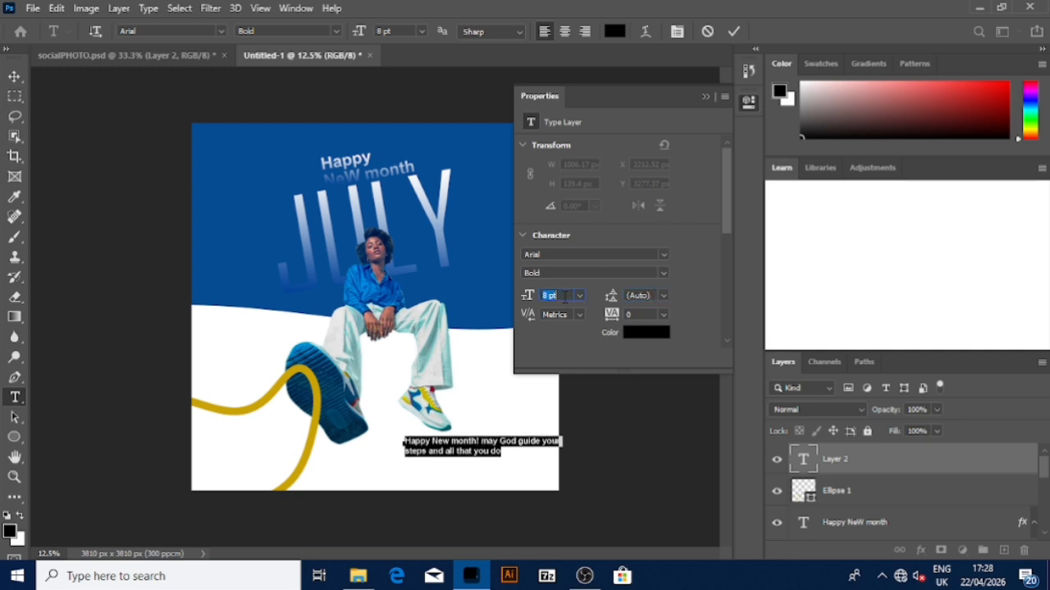
drag(513, 405, 487, 410)
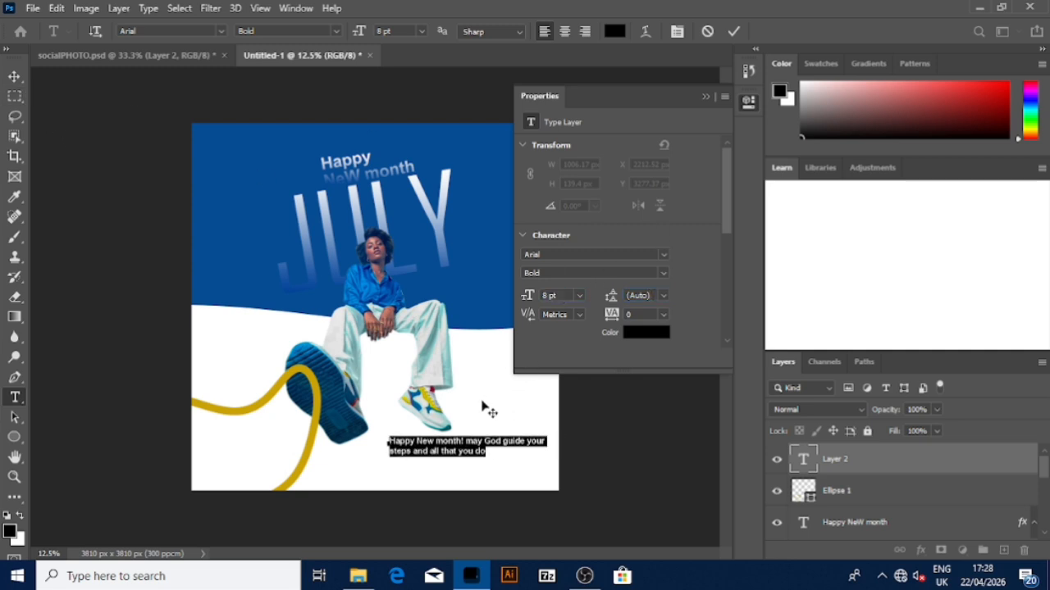
click(14, 76)
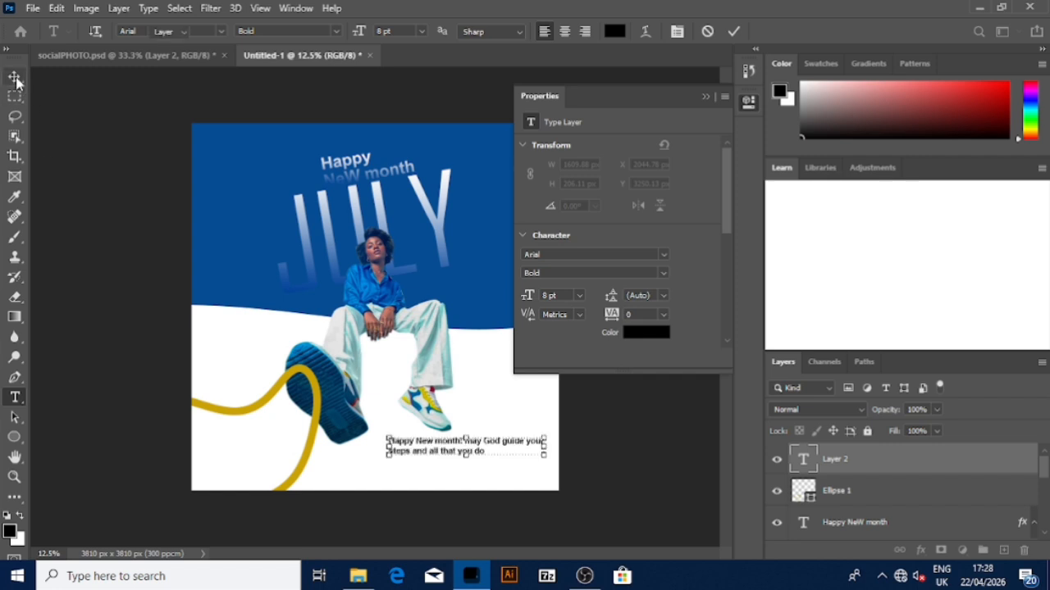
- Duplicate the seated woman's layer, Layer 1
click(381, 326)
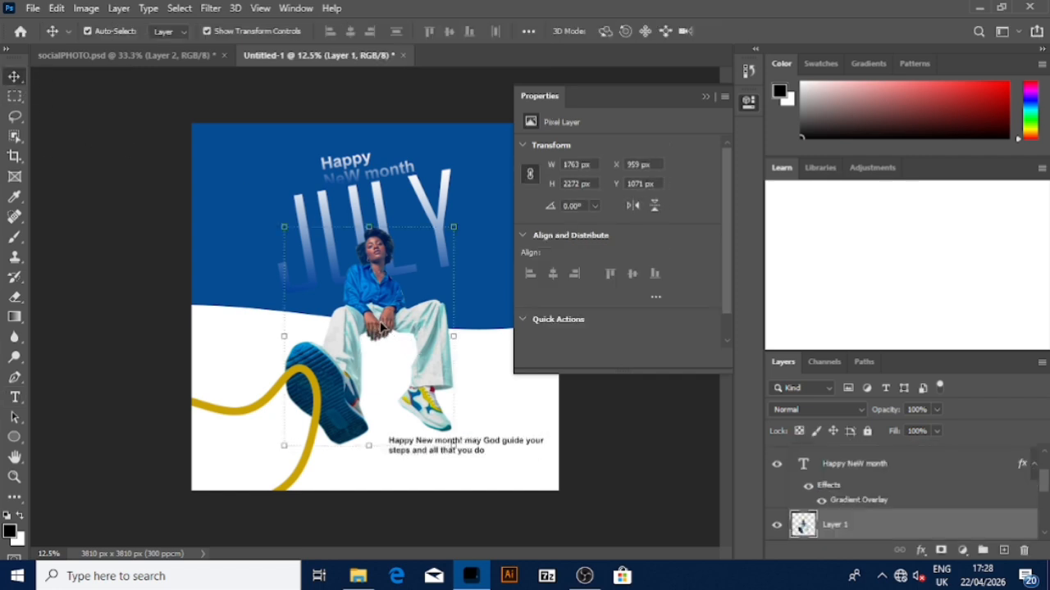
key(ctrl+minus)
click(604, 481)
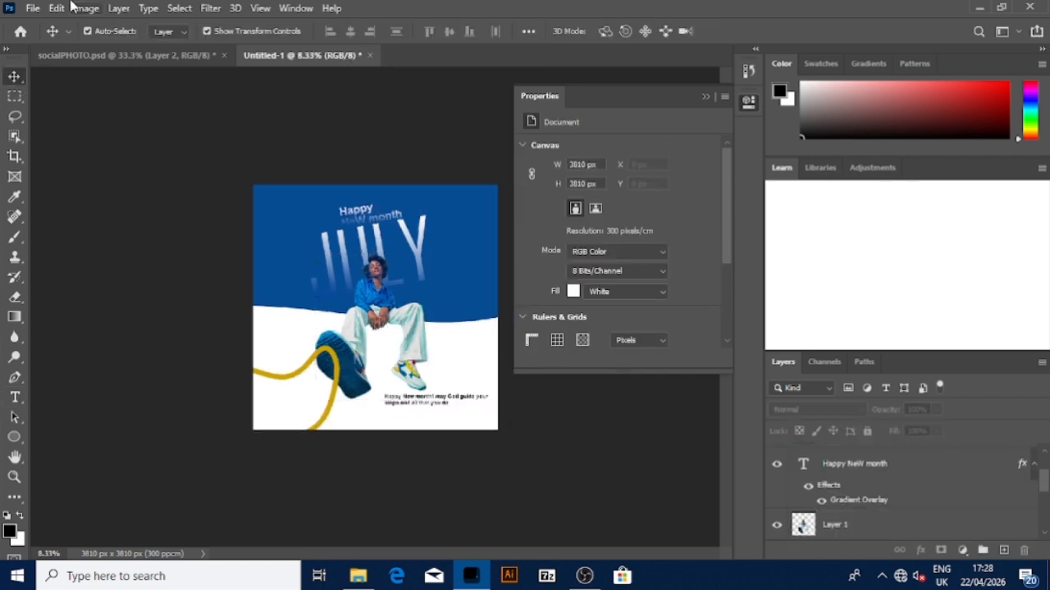
scroll(391, 402, up, 2)
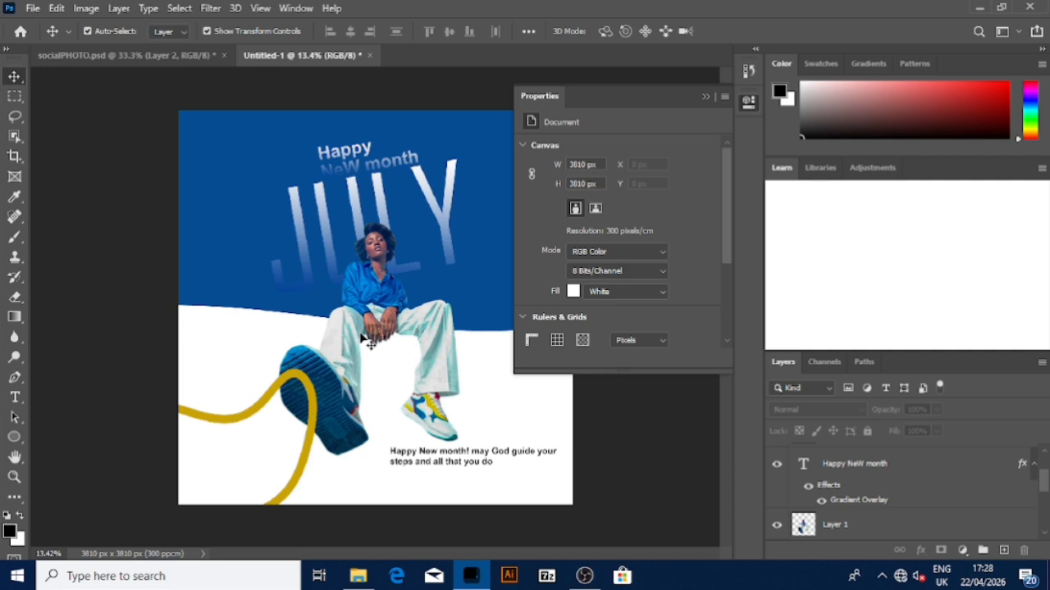
click(849, 530)
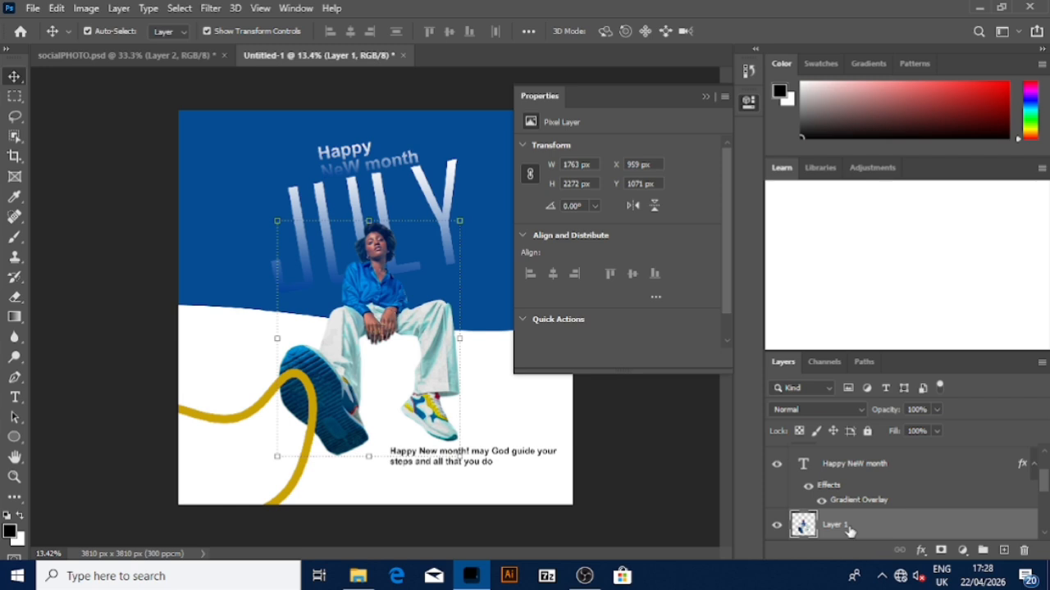
key(ctrl)
key(ctrl+j)
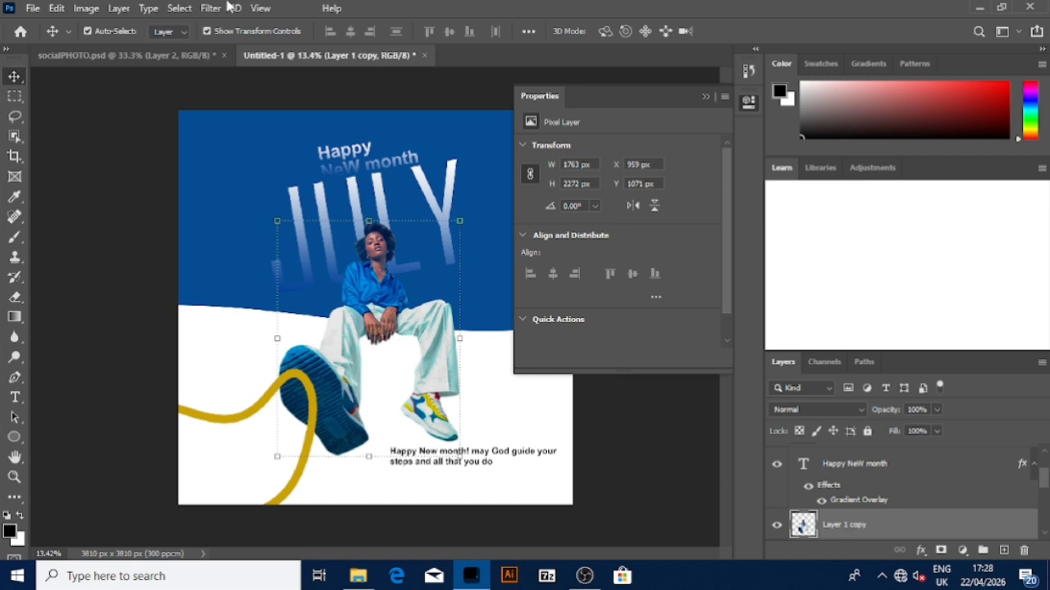
- Flatten the soft brush tip to 17% roundness
click(17, 239)
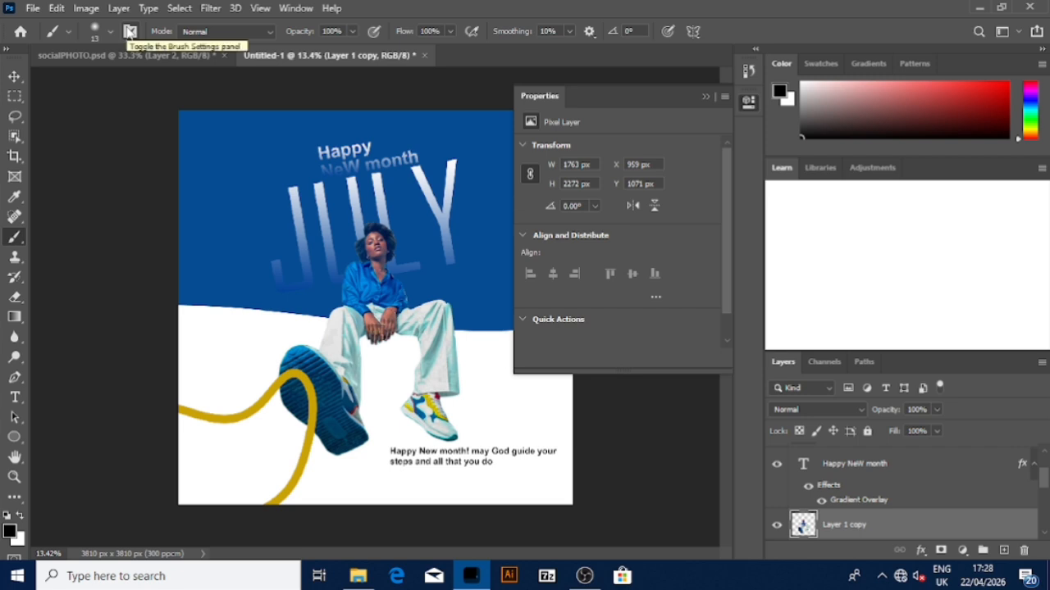
click(129, 31)
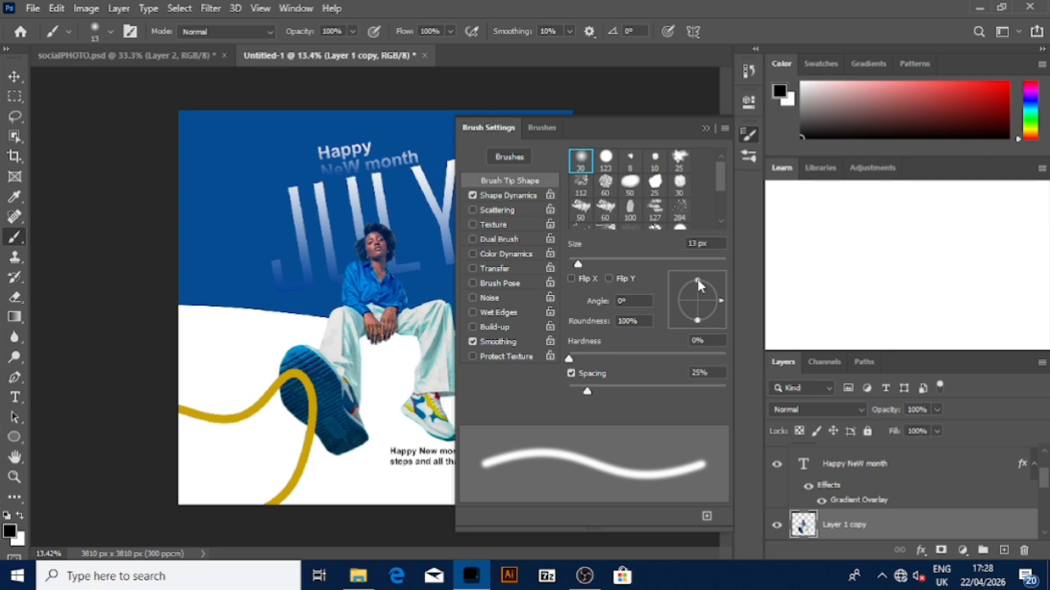
drag(697, 283, 698, 303)
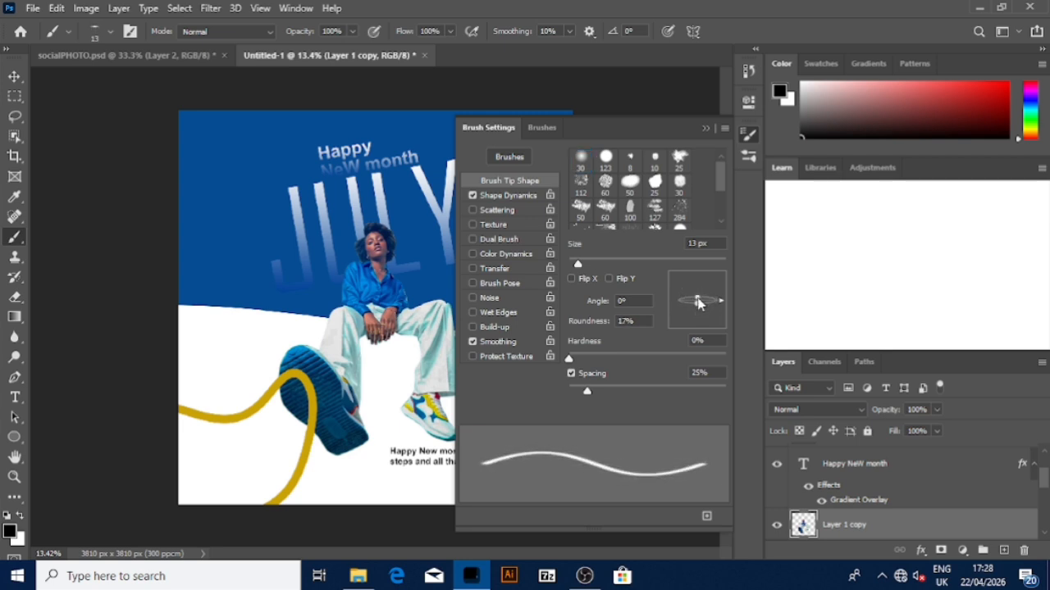
click(704, 129)
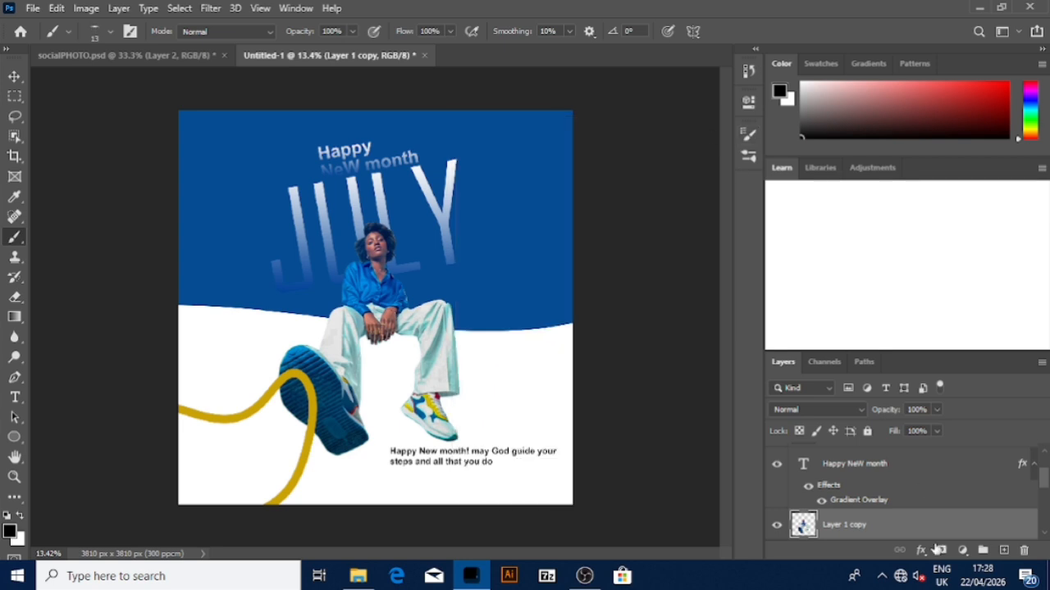
- Enlarge the flattened brush to size 1000 and set its opacity to 12%
scroll(868, 517, down, 1)
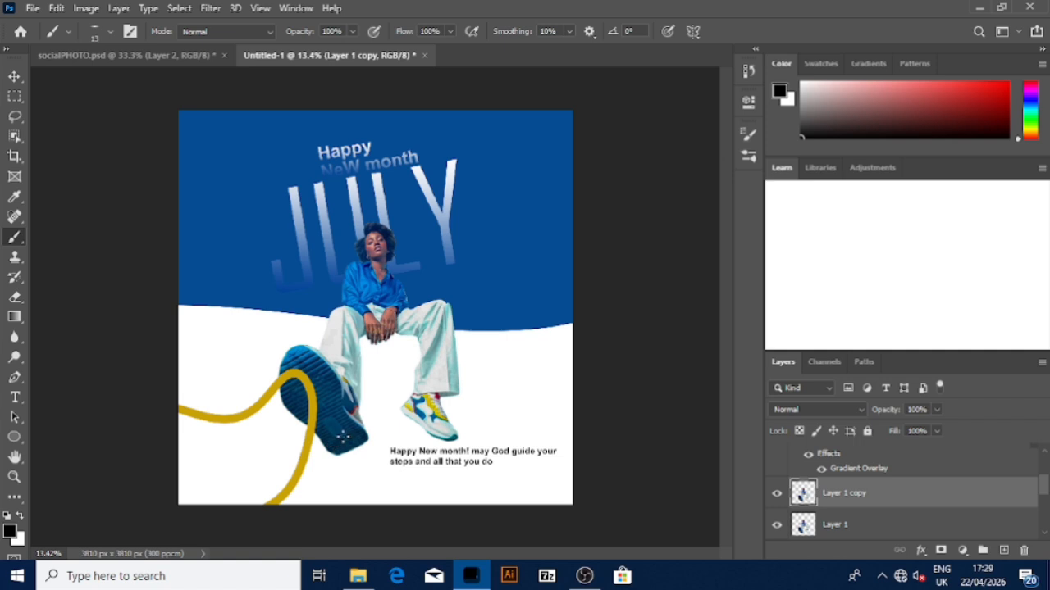
key(bracketright)
key(bracketright)
key(bracketright)
key(bracketright)
key(bracketright)
key(bracketright)
key(bracketright)
key(bracketright)
key(bracketright)
key(bracketright)
key(bracketright)
key(bracketright)
key(bracketright)
key(bracketright)
key(bracketright)
key(bracketright)
key(bracketright)
key(bracketright)
key(bracketright)
key(bracketright)
click(352, 31)
click(290, 50)
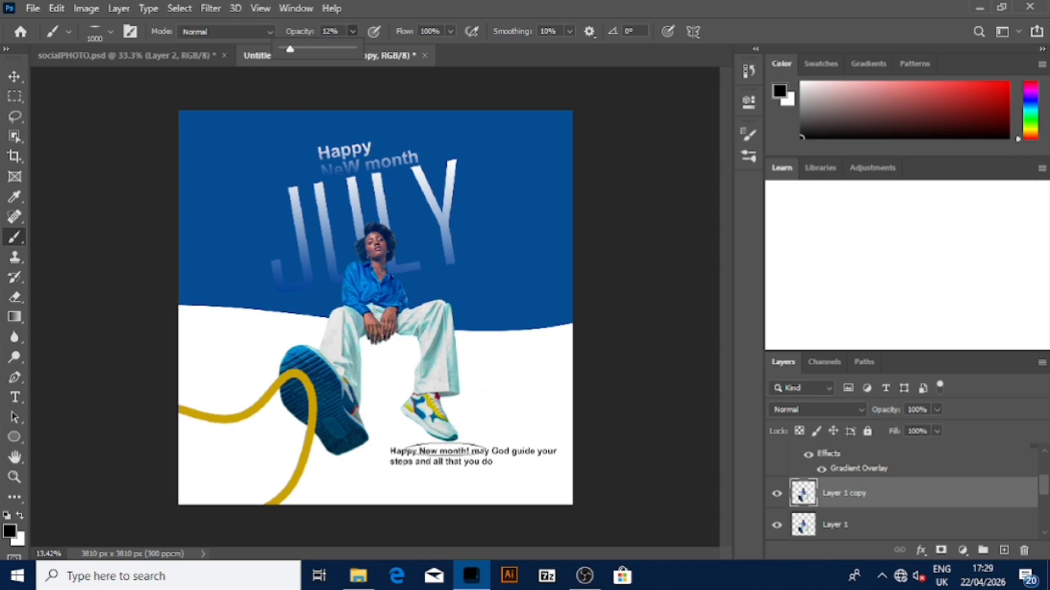
- Paint a soft black shadow beneath the lower shoe, first on Layer 1 copy and then more strongly on Layer 1
click(442, 448)
click(442, 447)
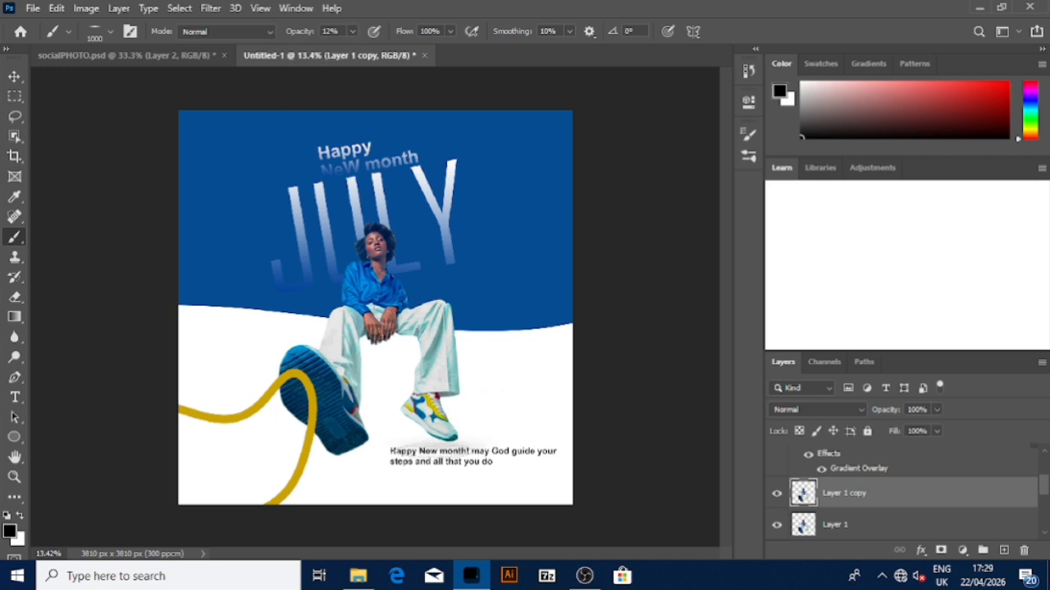
click(871, 526)
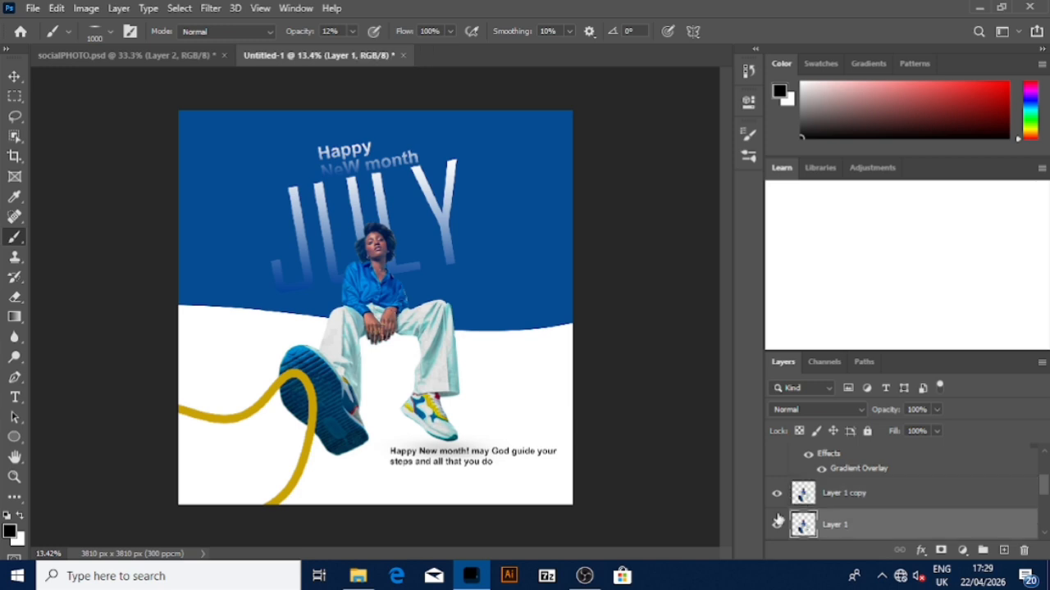
click(456, 446)
click(480, 449)
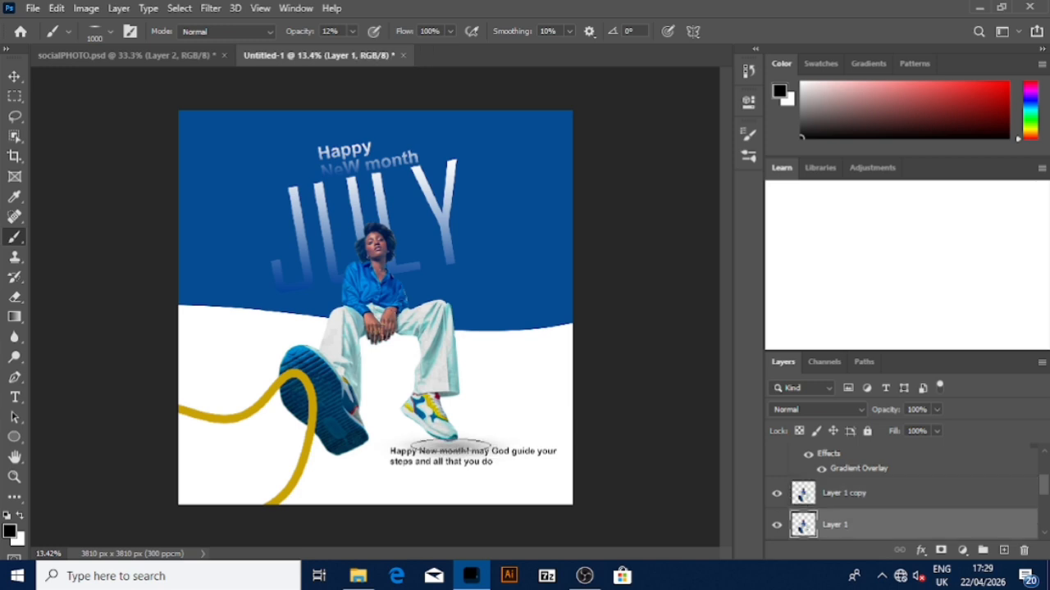
click(443, 445)
click(437, 447)
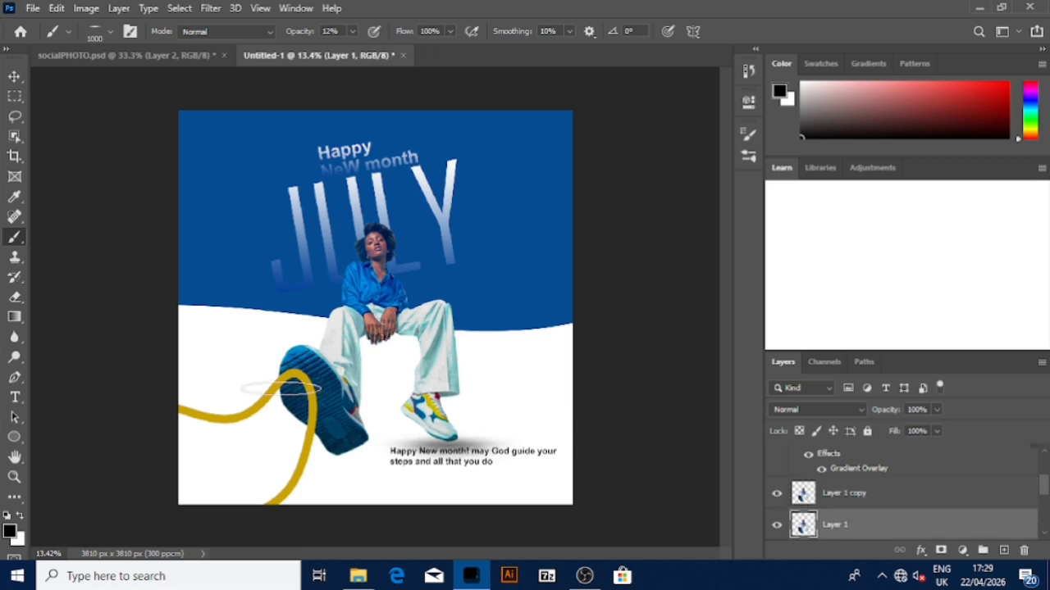
- Paint a matching soft black shadow on Layer 1 beneath the raised shoe with the blue sole
scroll(450, 484, up, 5)
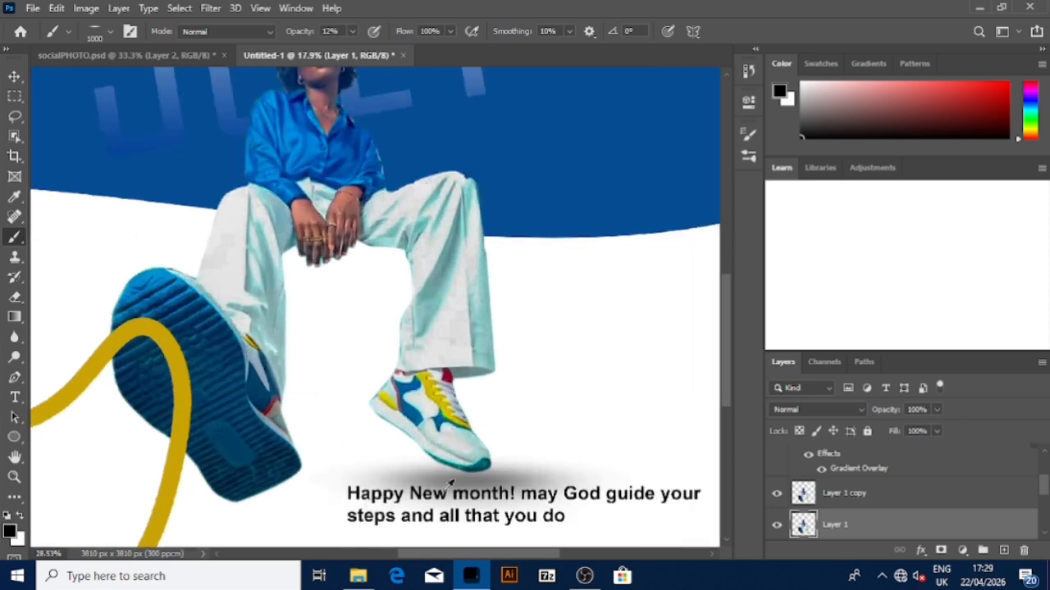
scroll(459, 496, down, 2)
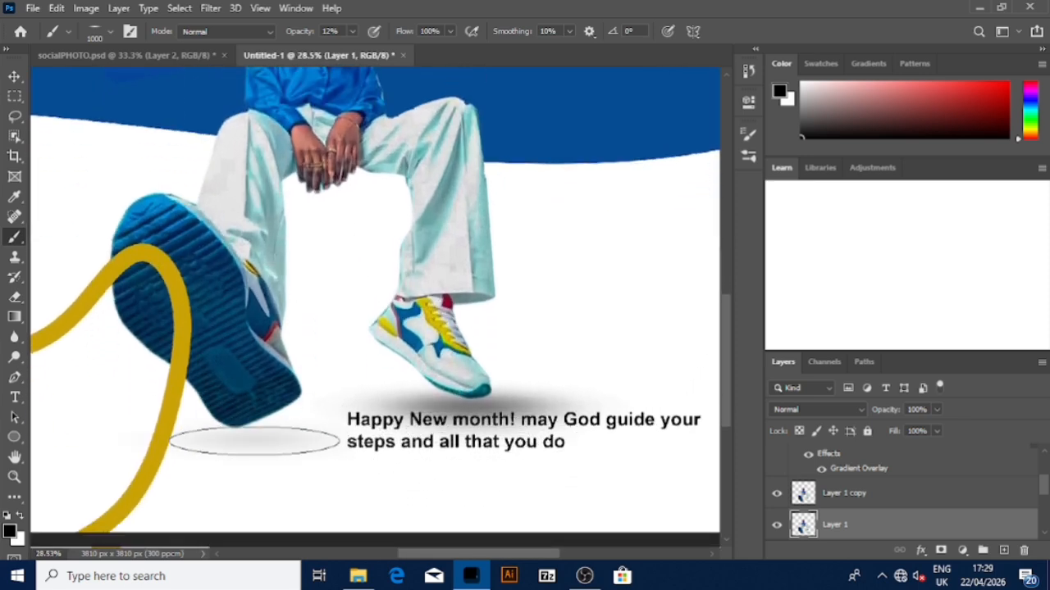
mouse_move(254, 441)
mouse_down()
mouse_move(282, 435)
mouse_move(82, 418)
mouse_up()
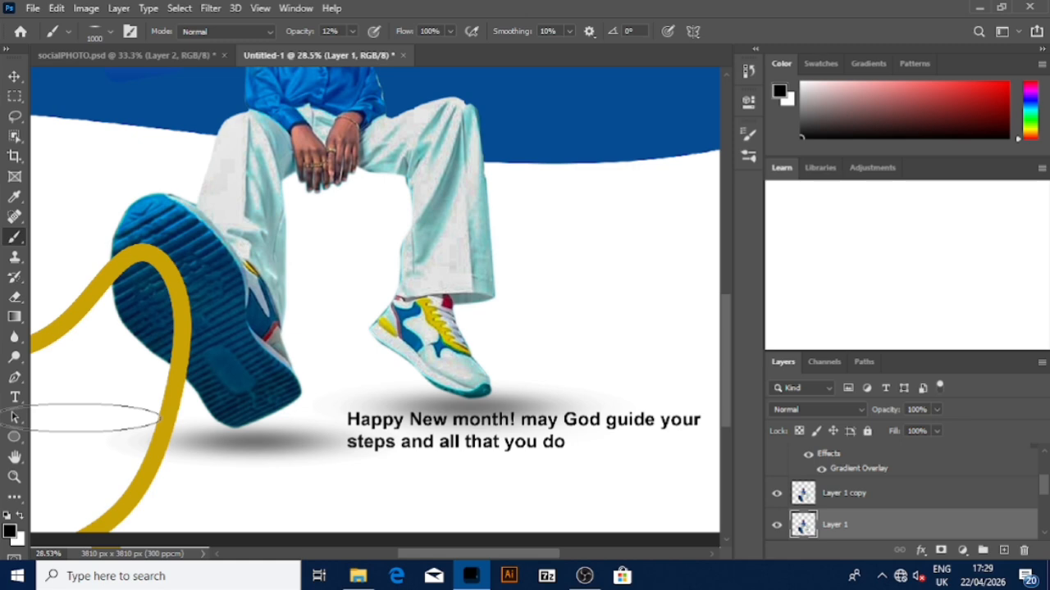
- Switch to a soft round eraser, enlarge it to size 250 and trim the shadow's lower edge beneath the blue-soled shoe
click(14, 298)
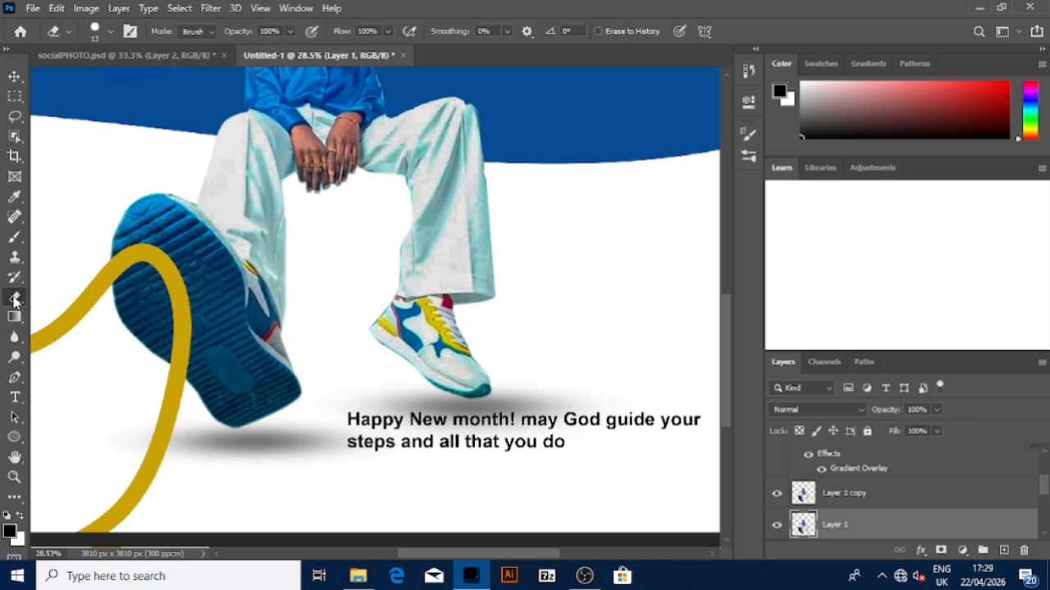
click(130, 32)
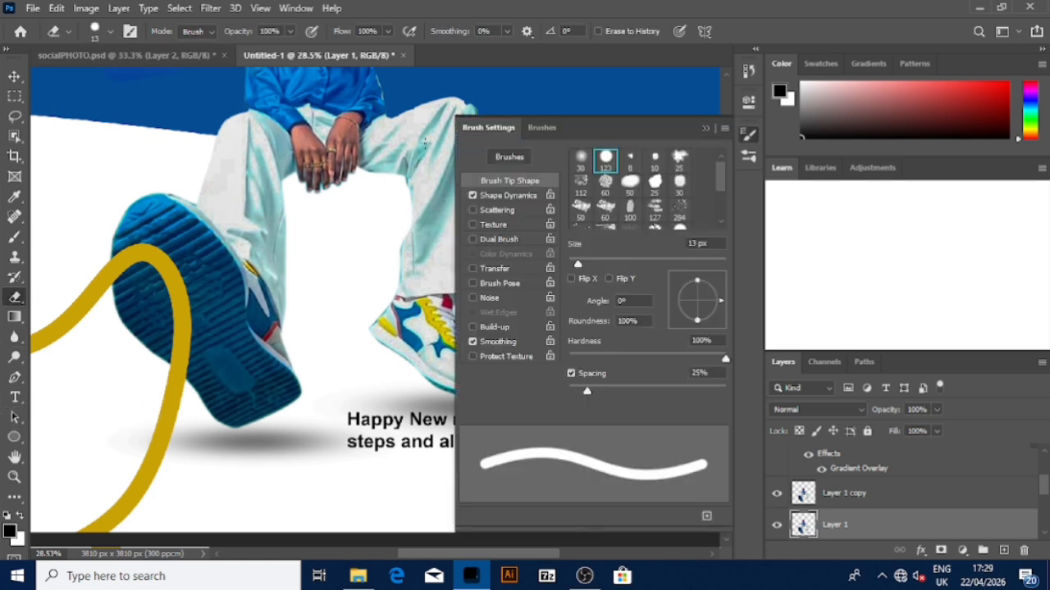
click(582, 164)
click(706, 129)
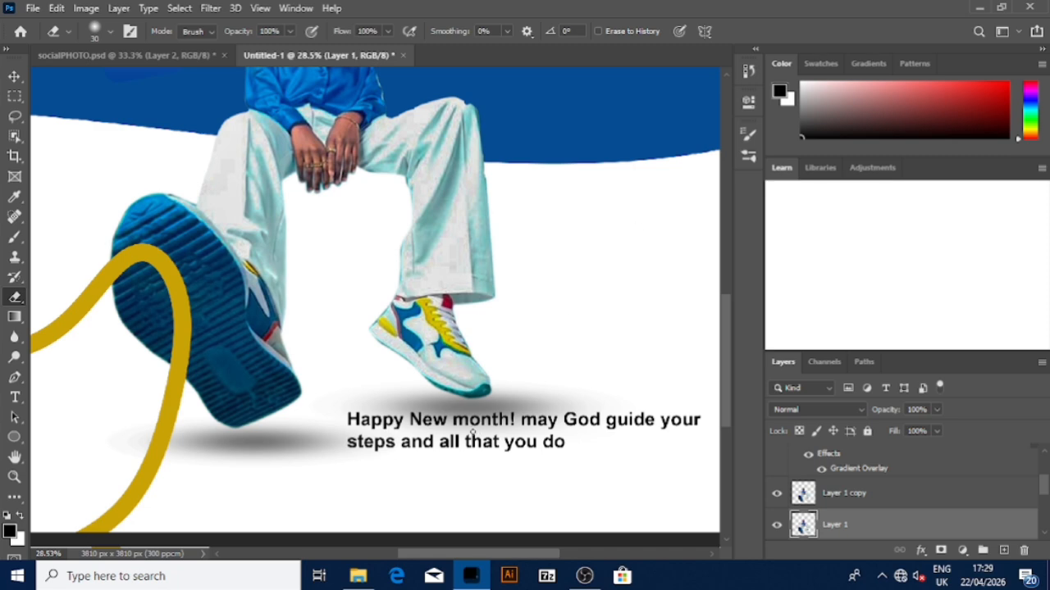
scroll(472, 431, down, 3)
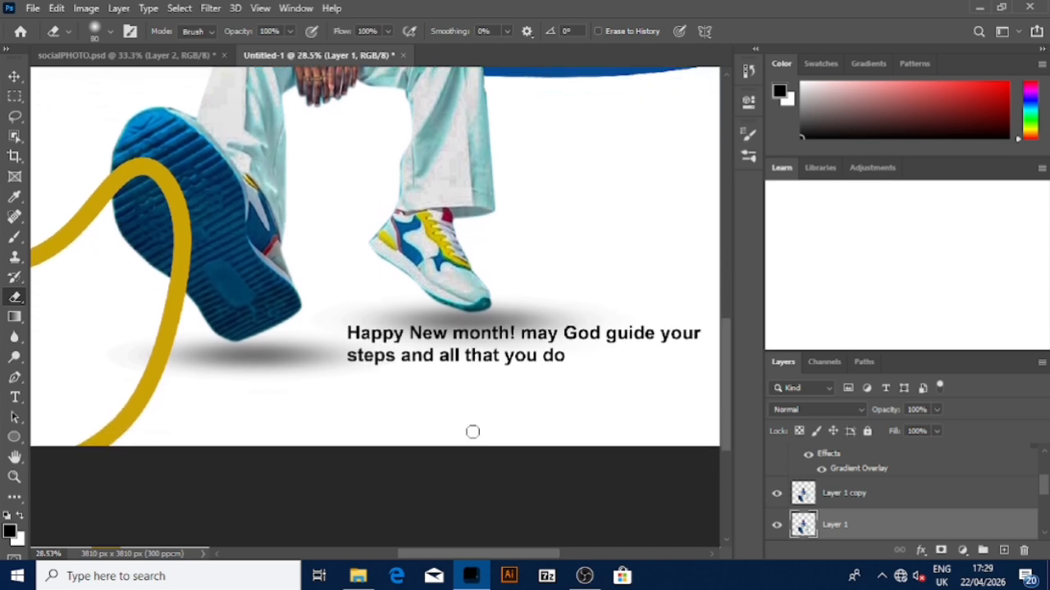
key(bracketright)
key(bracketright)
key(bracketright)
key(bracketright)
key(bracketright)
key(bracketright)
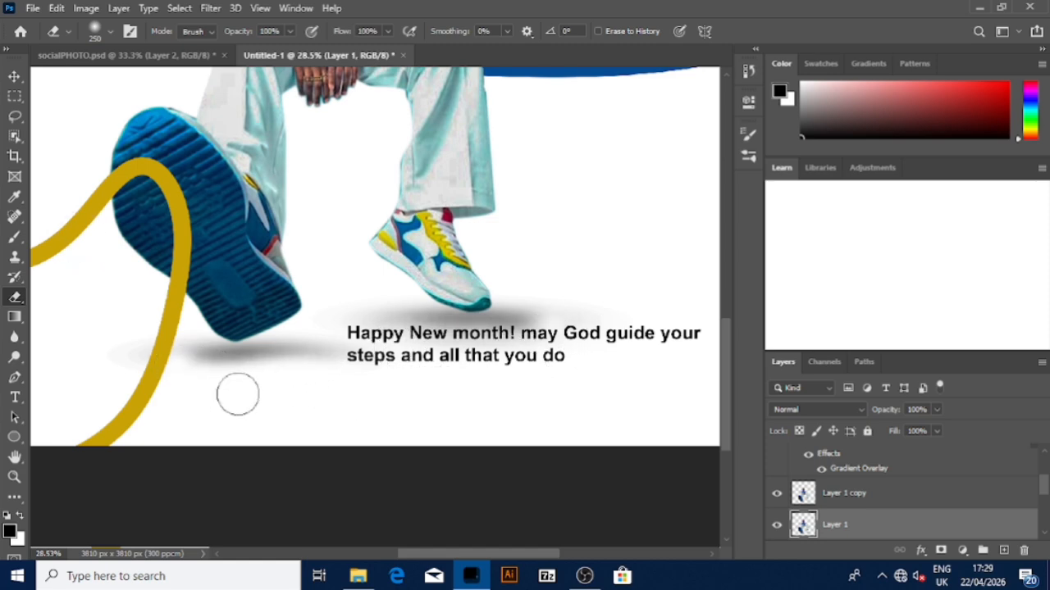
- Move the greeting text slightly down below the shoe shadow and scale it to about 87%
click(14, 77)
click(464, 510)
key(ctrl+minus)
key(ctrl+minus)
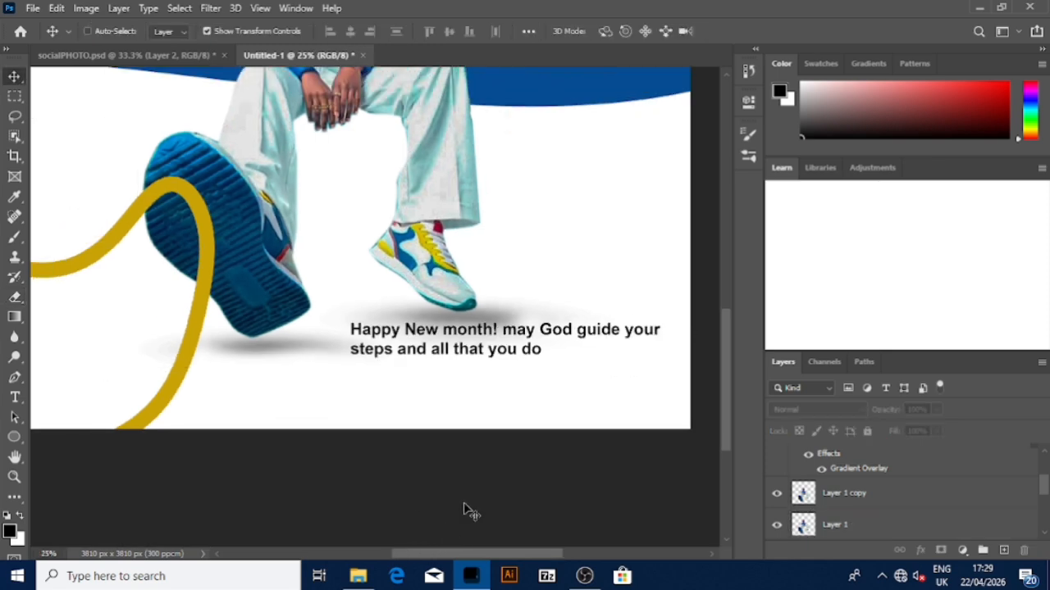
click(468, 340)
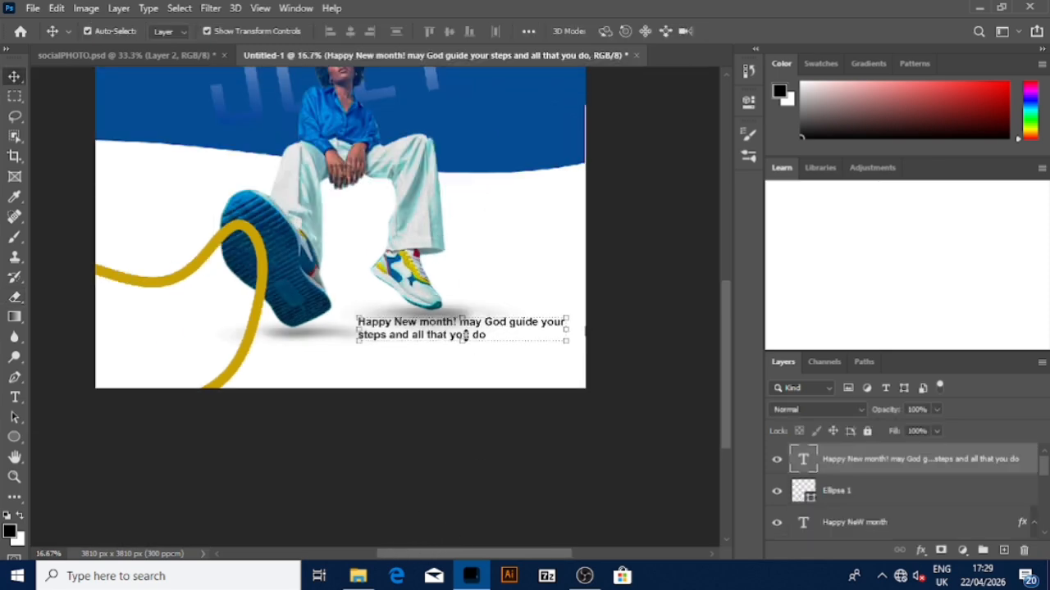
drag(468, 340, 466, 339)
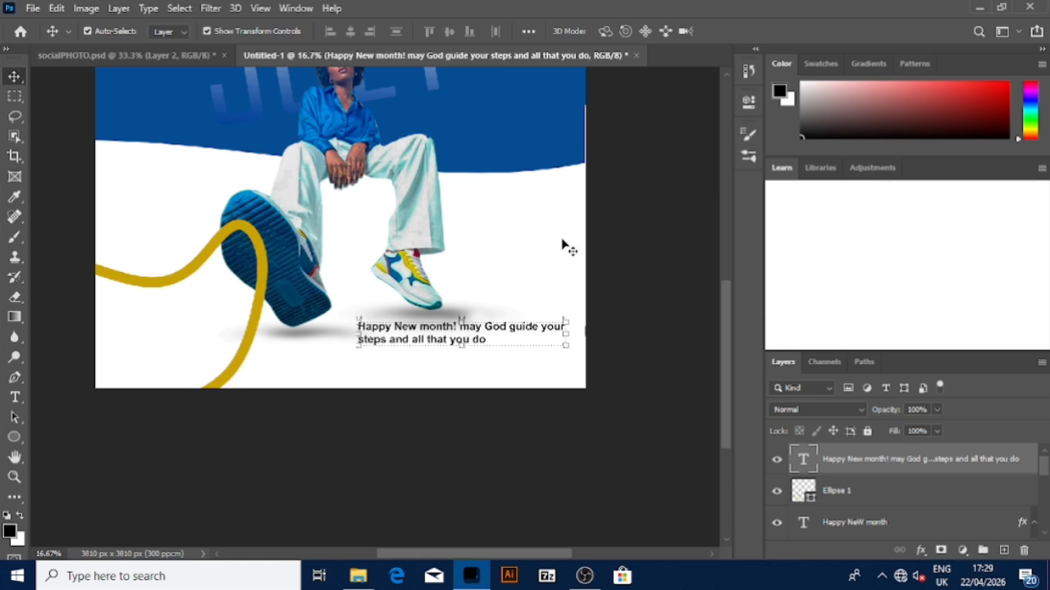
drag(566, 322, 544, 326)
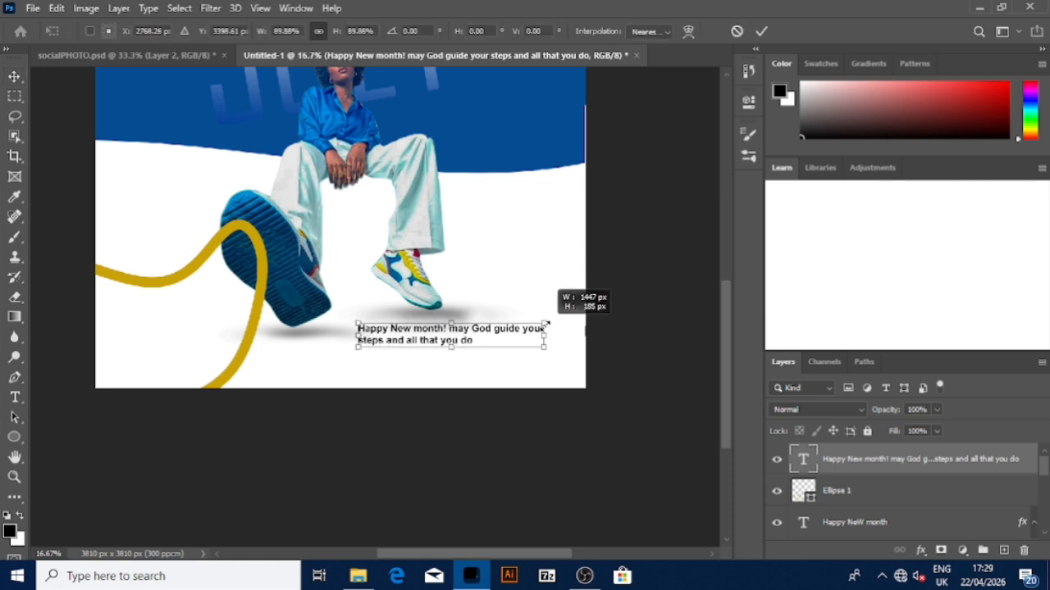
drag(358, 323, 363, 324)
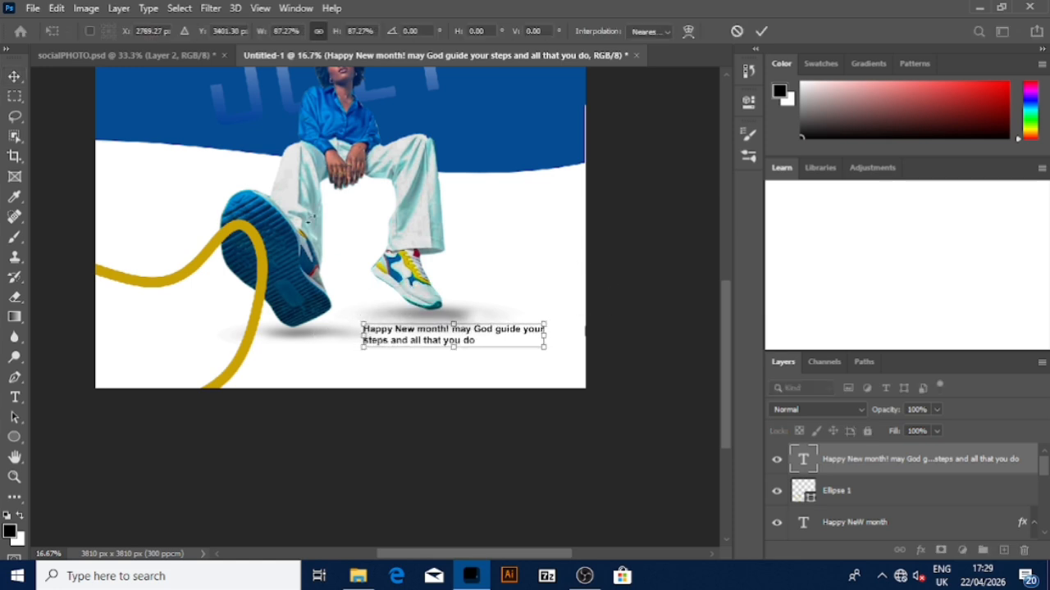
click(15, 76)
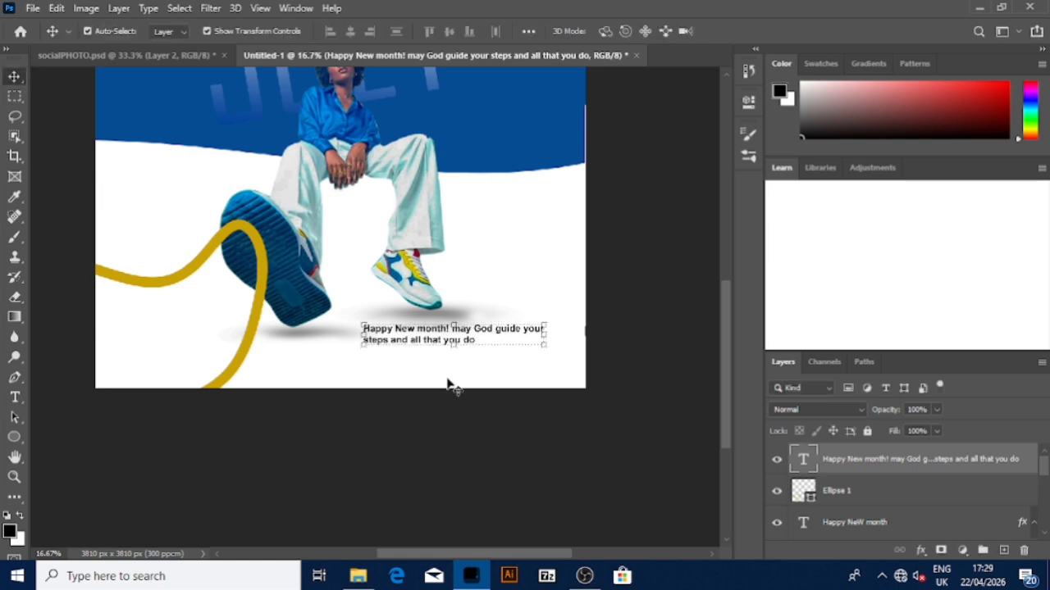
click(448, 464)
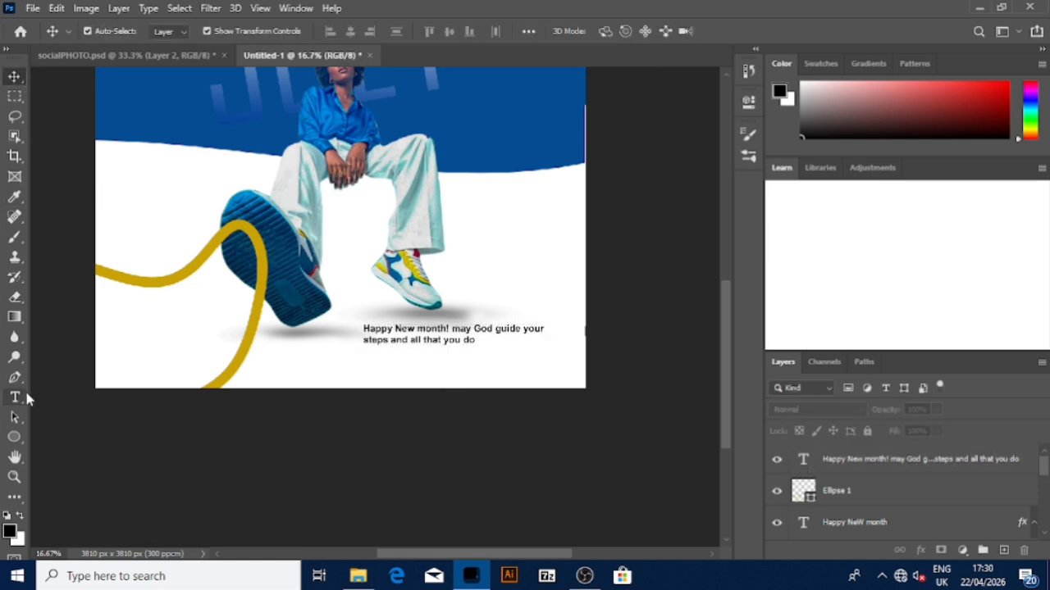
- Add a full stop after "steps and all that you do" in the greeting text
key(t)
click(477, 339)
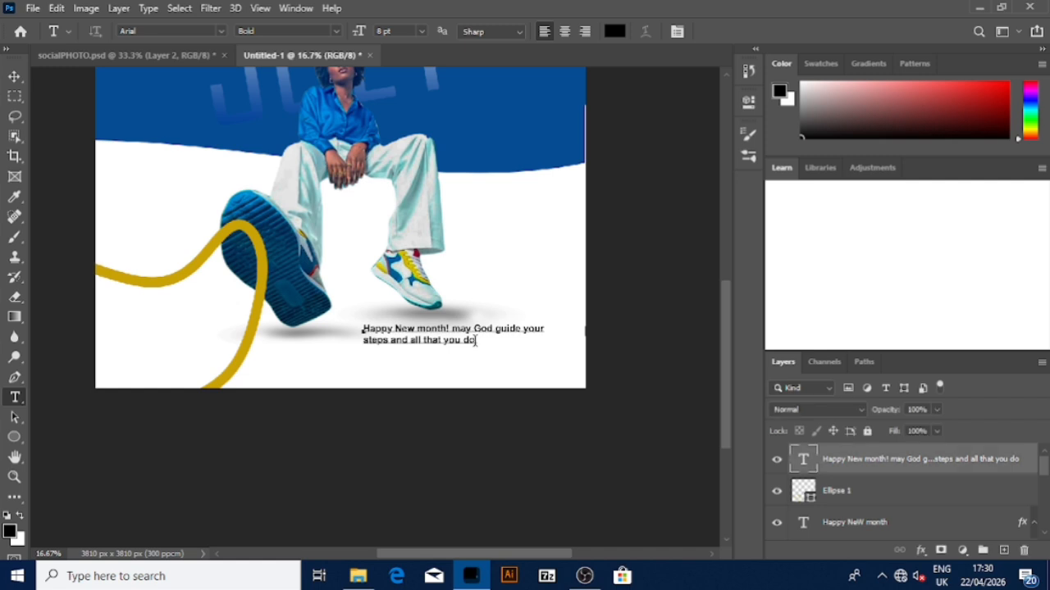
text(.)
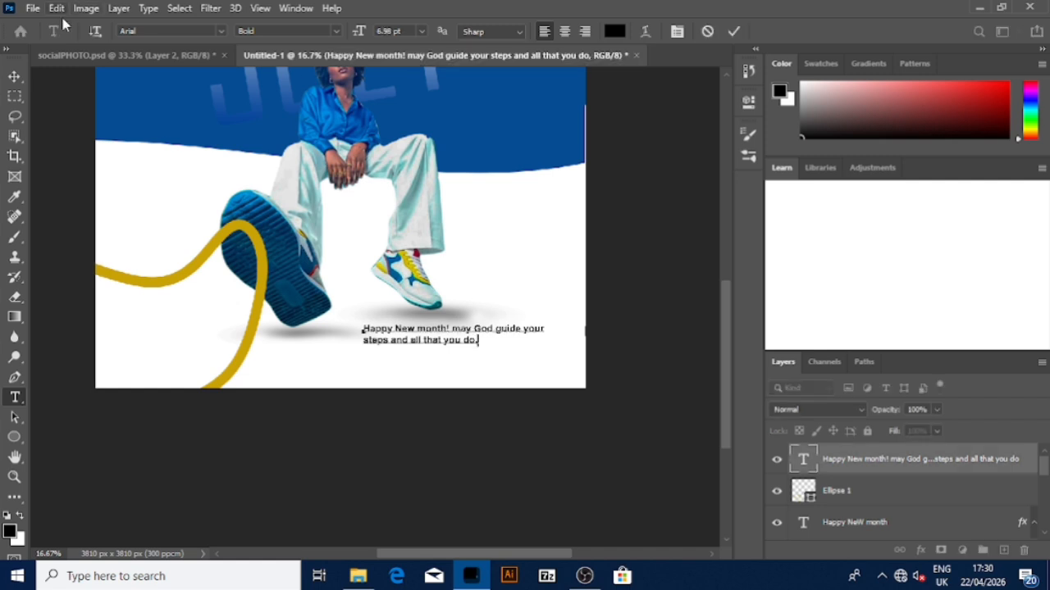
click(13, 76)
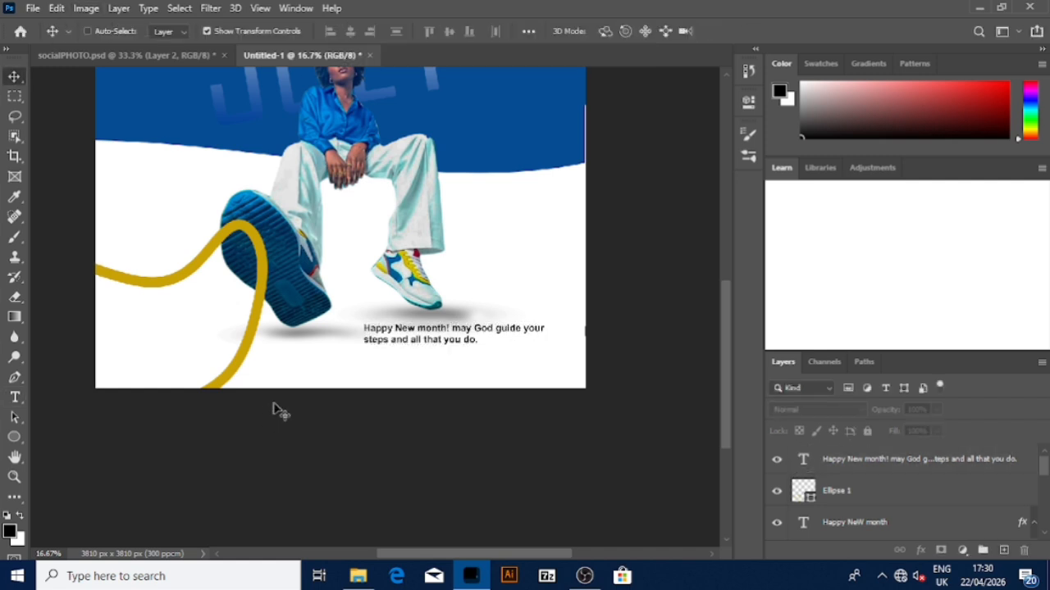
key(ctrl+minus)
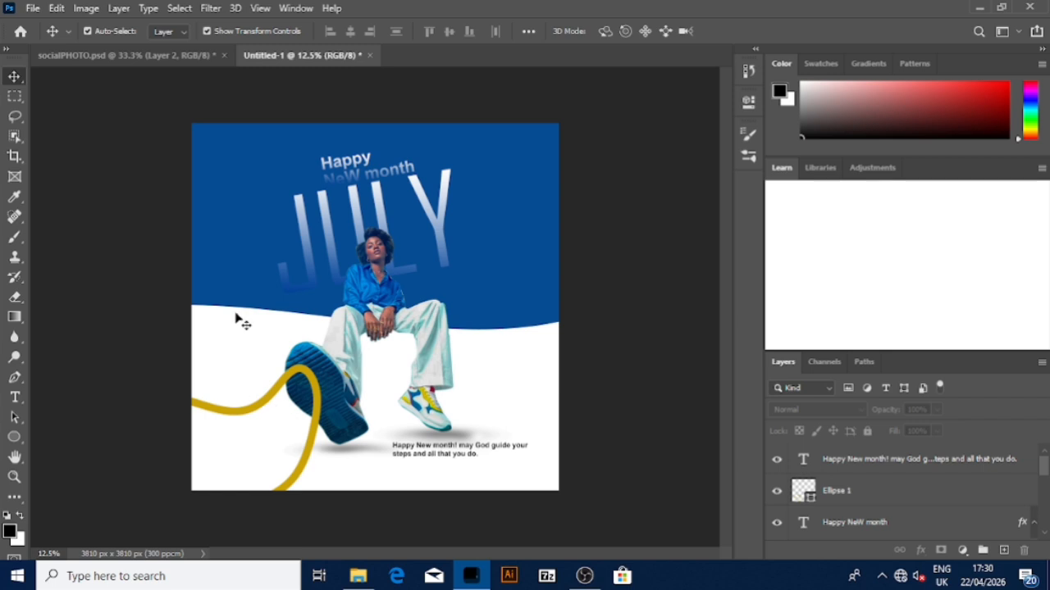
click(448, 453)
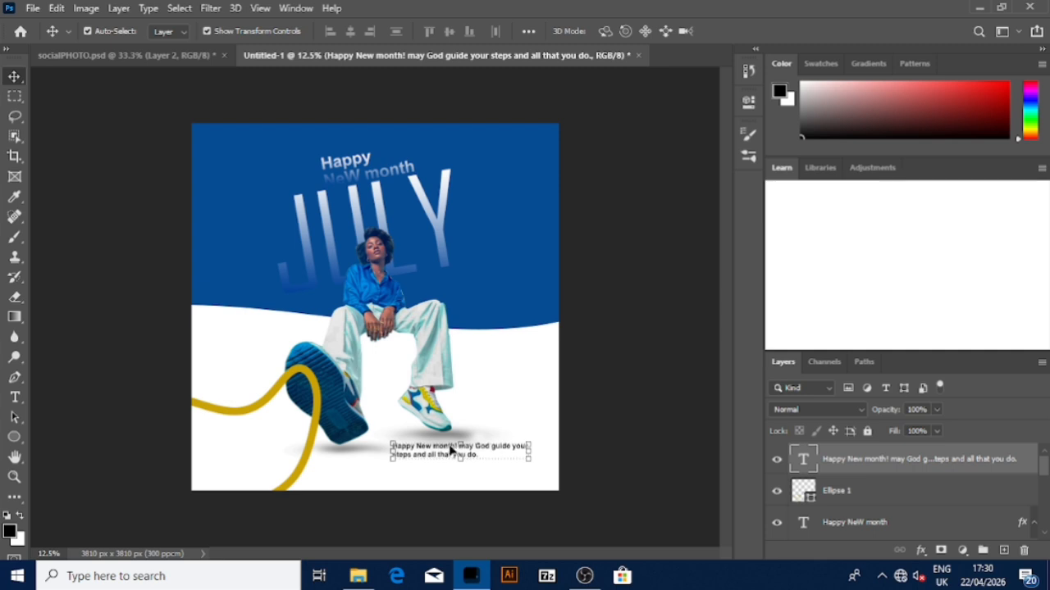
click(603, 249)
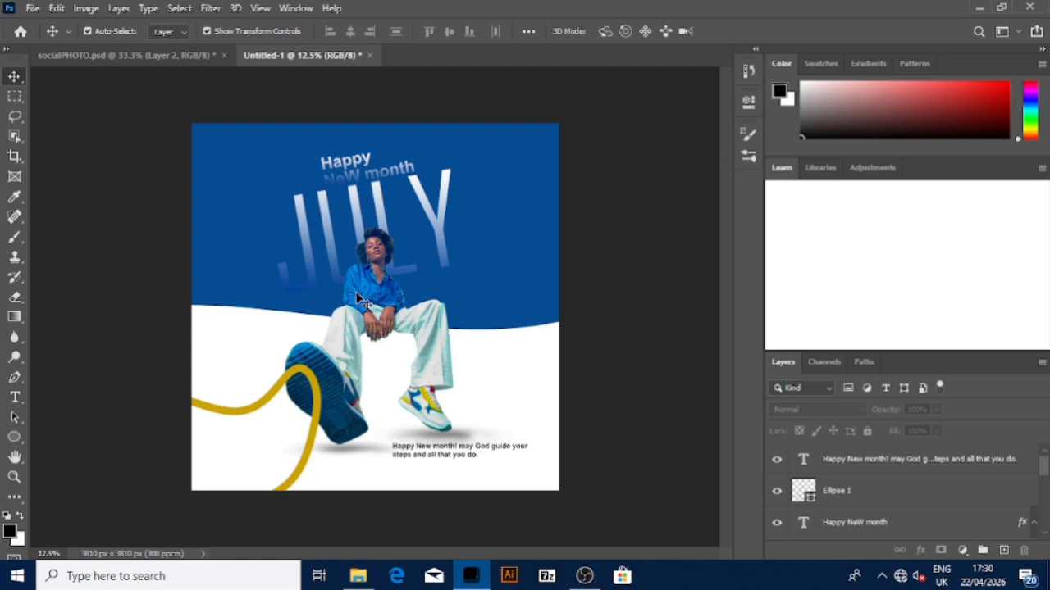
- Place the orange star flare image from the "bithday big mad" folder into the Untitled-1 design in Photoshop
click(361, 576)
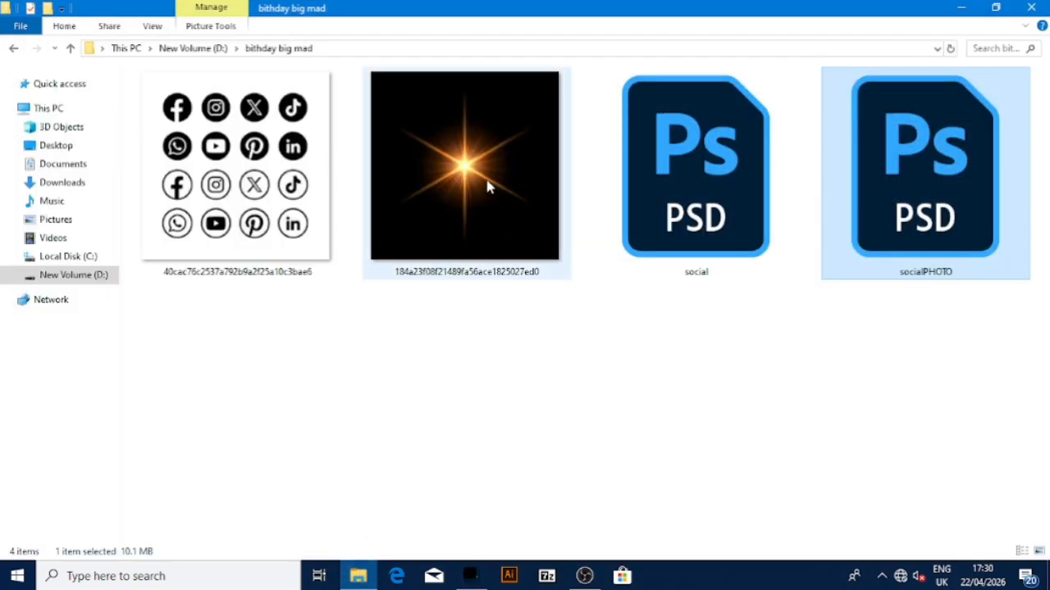
drag(464, 117, 390, 315)
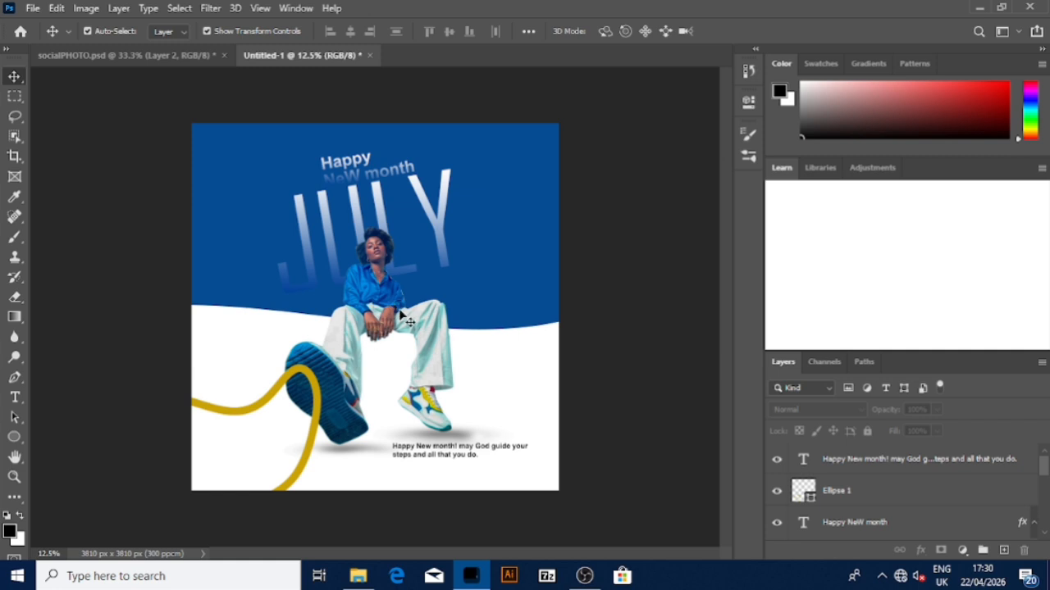
click(369, 579)
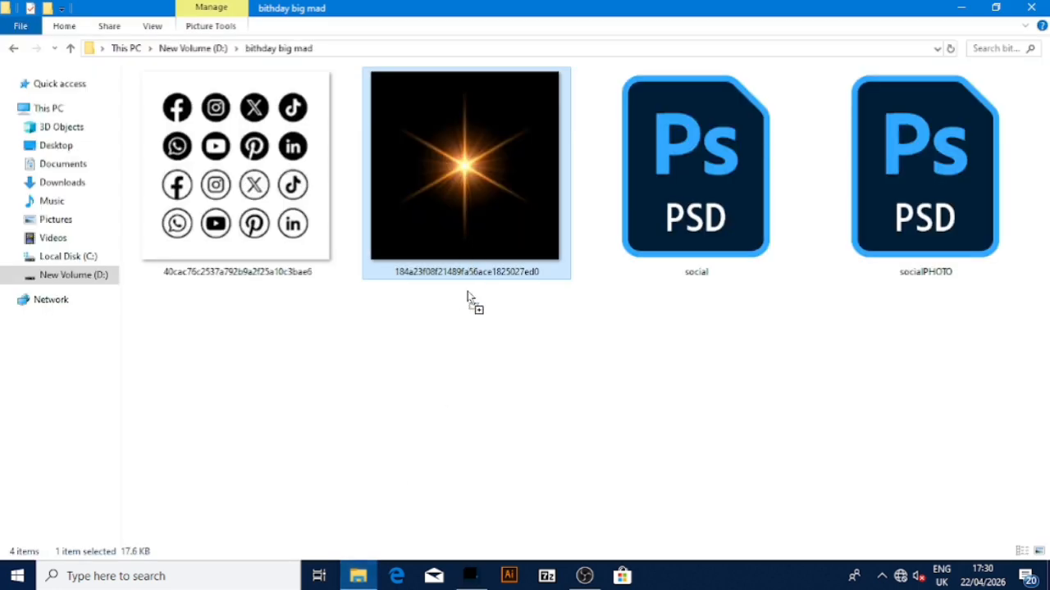
click(472, 577)
mouse_move(472, 577)
mouse_down()
mouse_move(511, 416)
mouse_move(465, 238)
mouse_move(462, 179)
mouse_move(472, 579)
mouse_up()
click(469, 578)
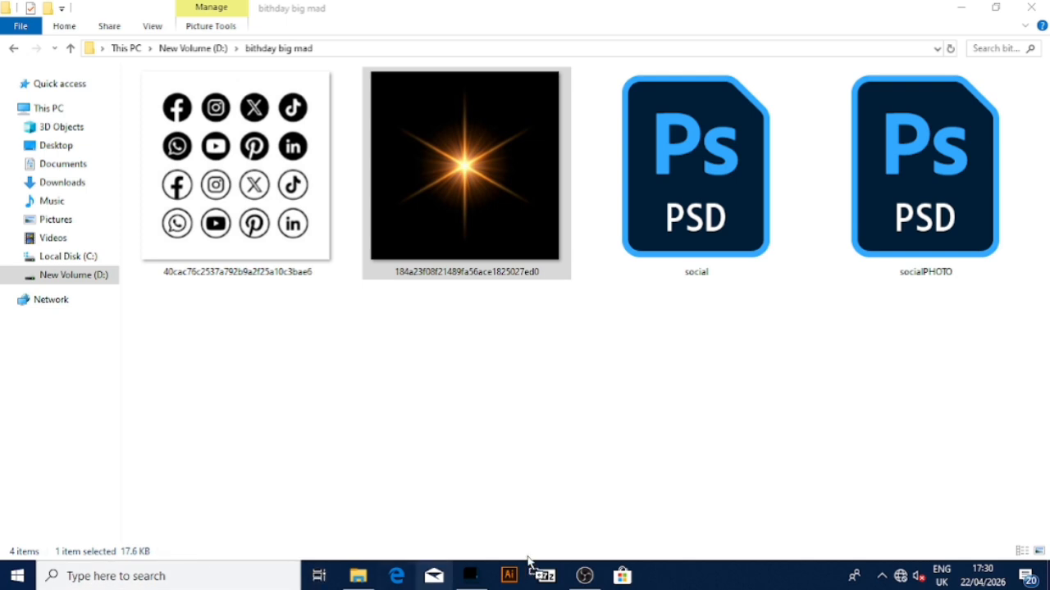
drag(471, 579, 476, 219)
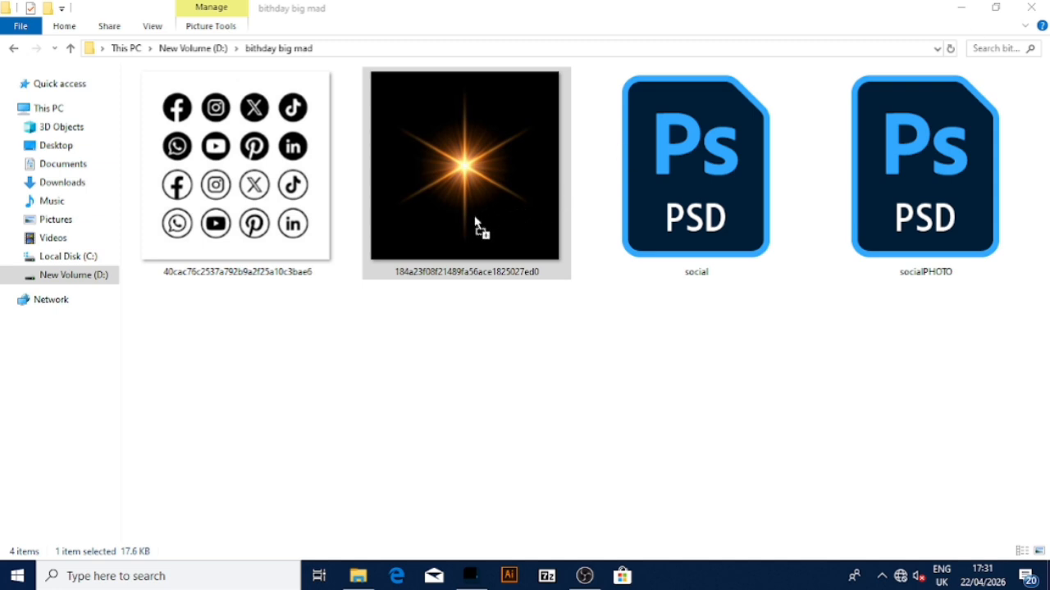
drag(475, 222, 472, 581)
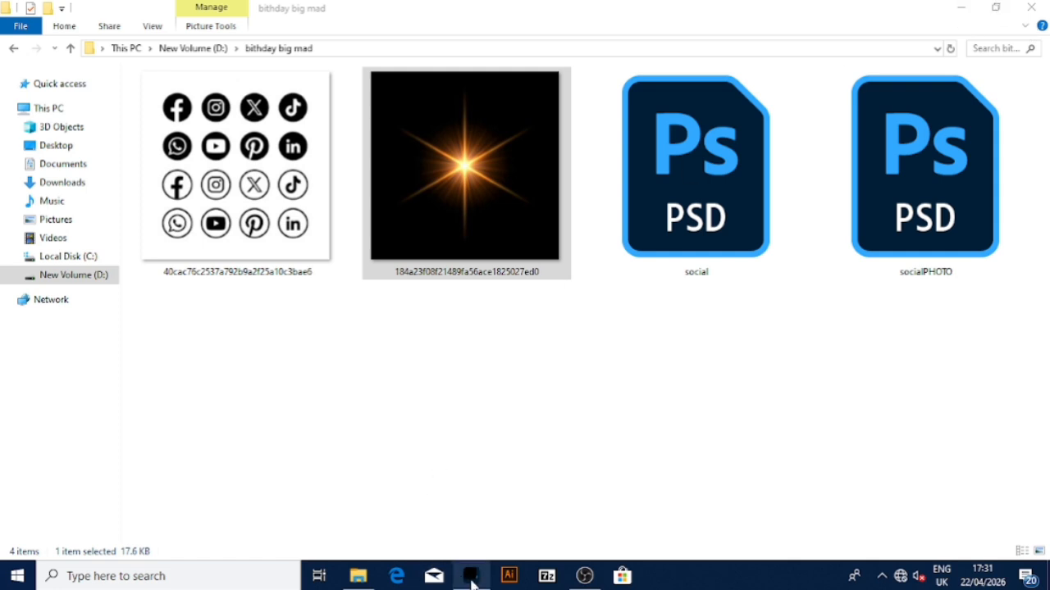
drag(471, 583, 595, 190)
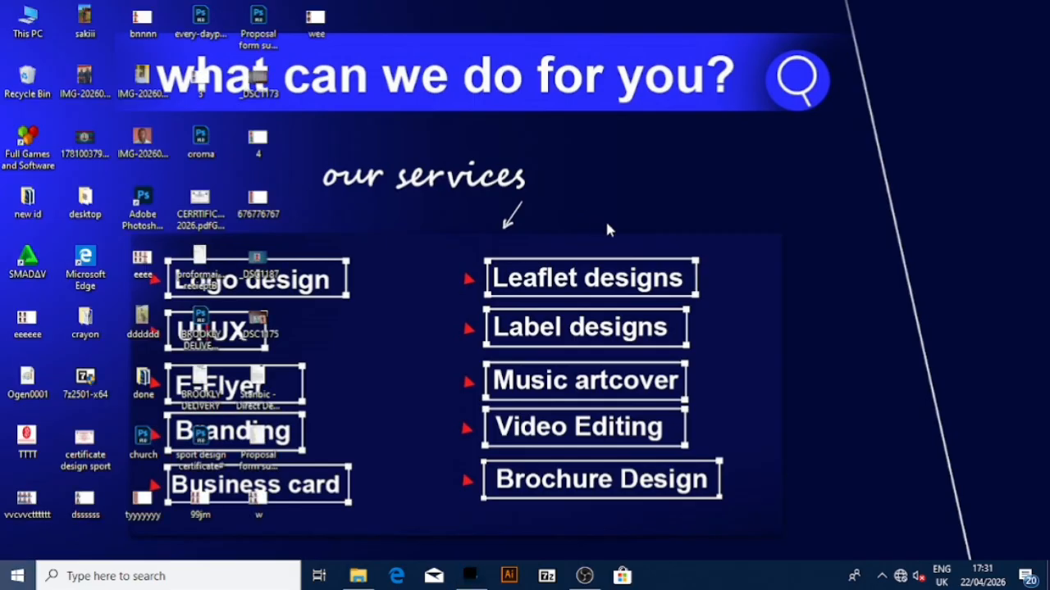
right_click(577, 182)
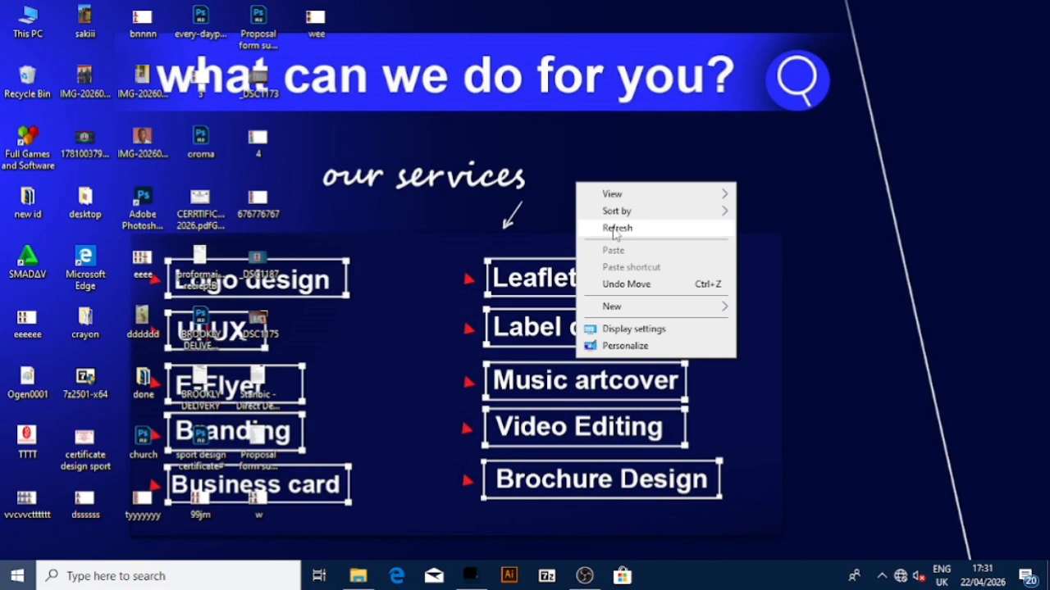
click(649, 231)
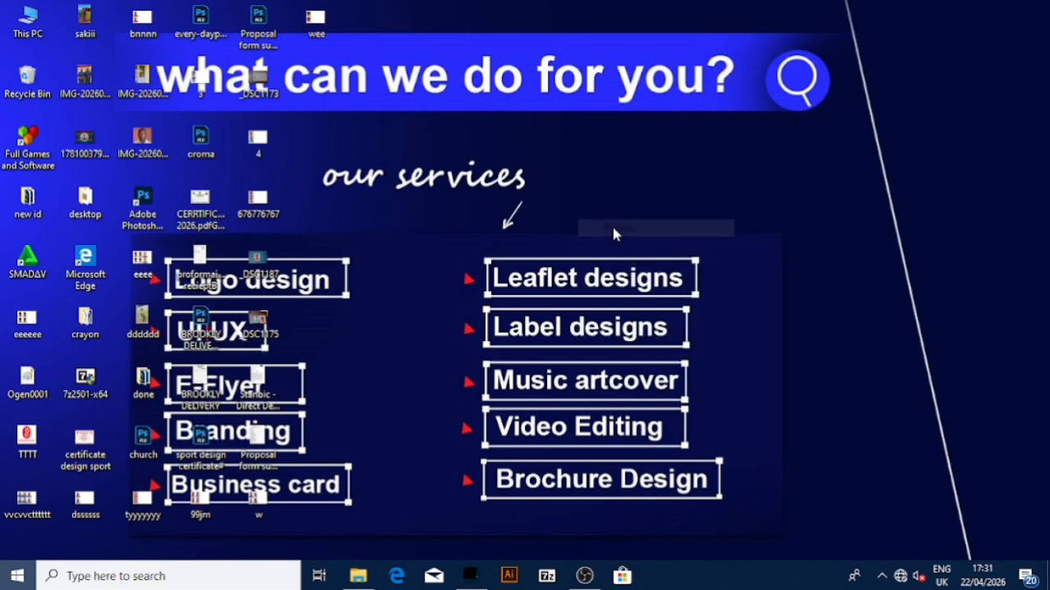
click(471, 577)
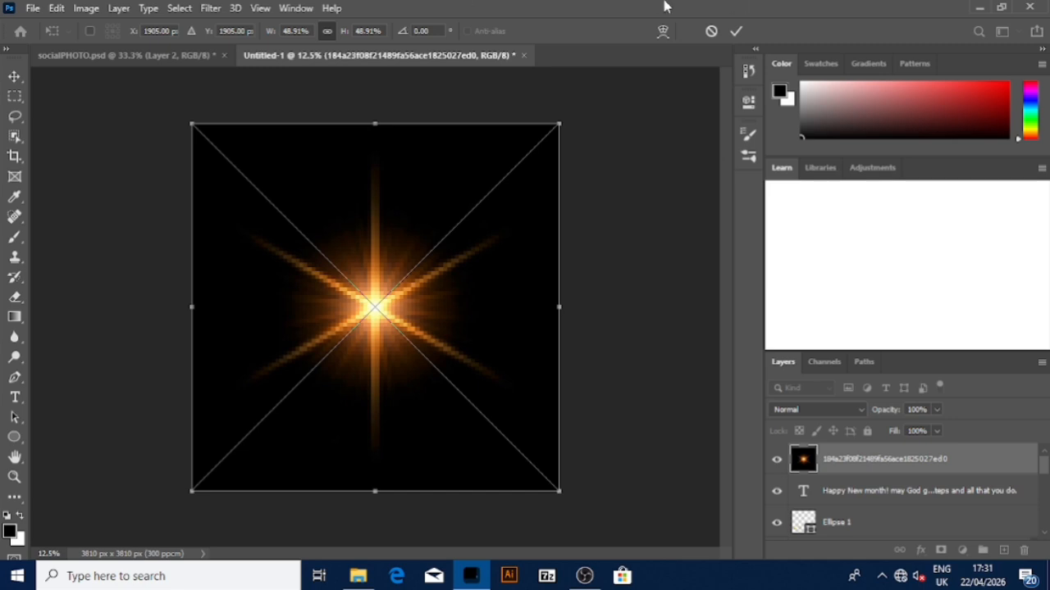
- Commit the placed star flare at full canvas size and set its blend mode to Soft Light
click(810, 411)
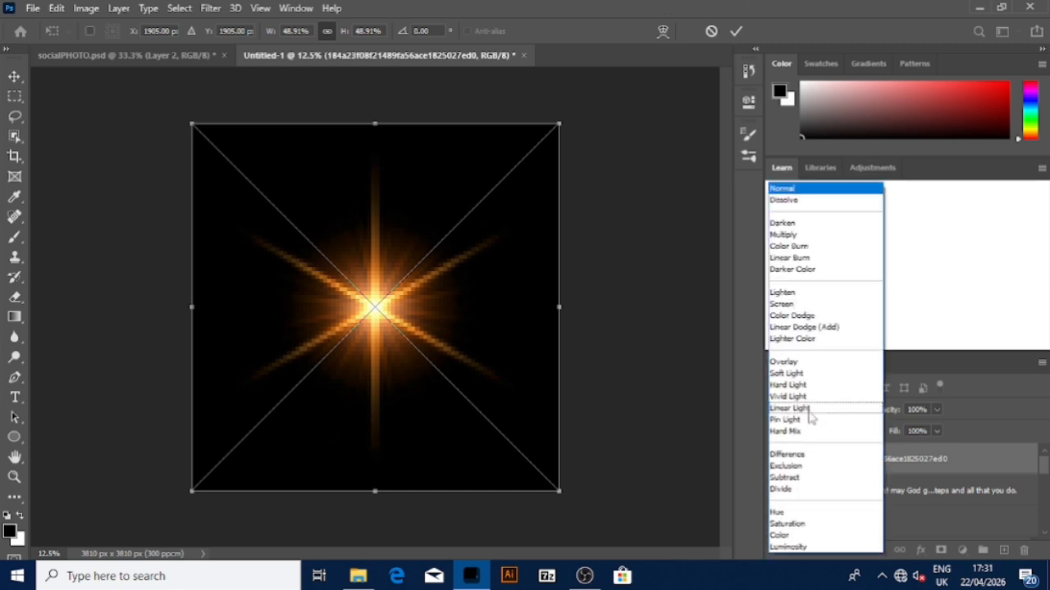
click(326, 284)
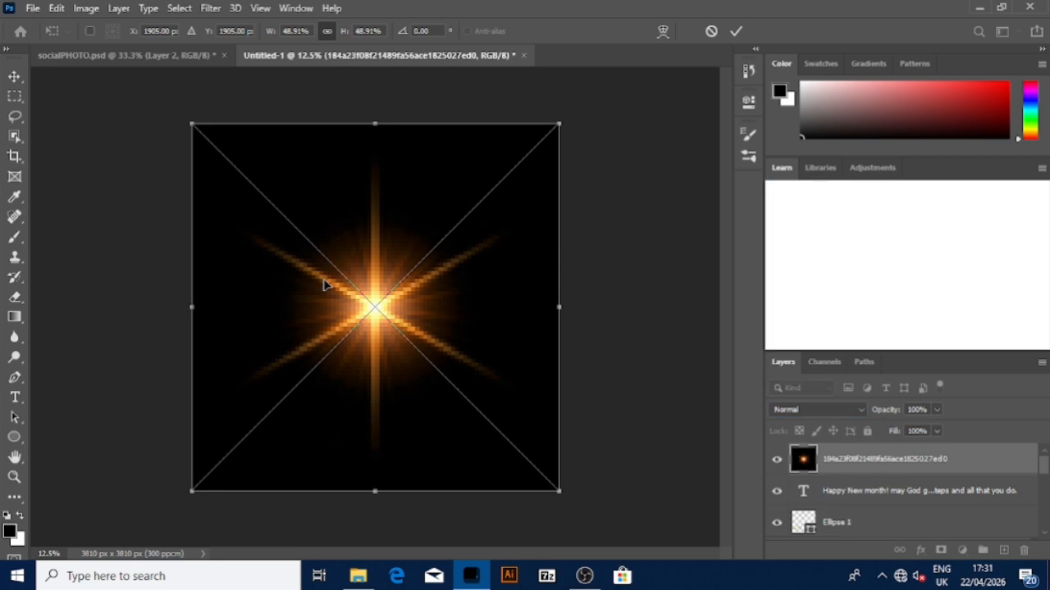
click(737, 31)
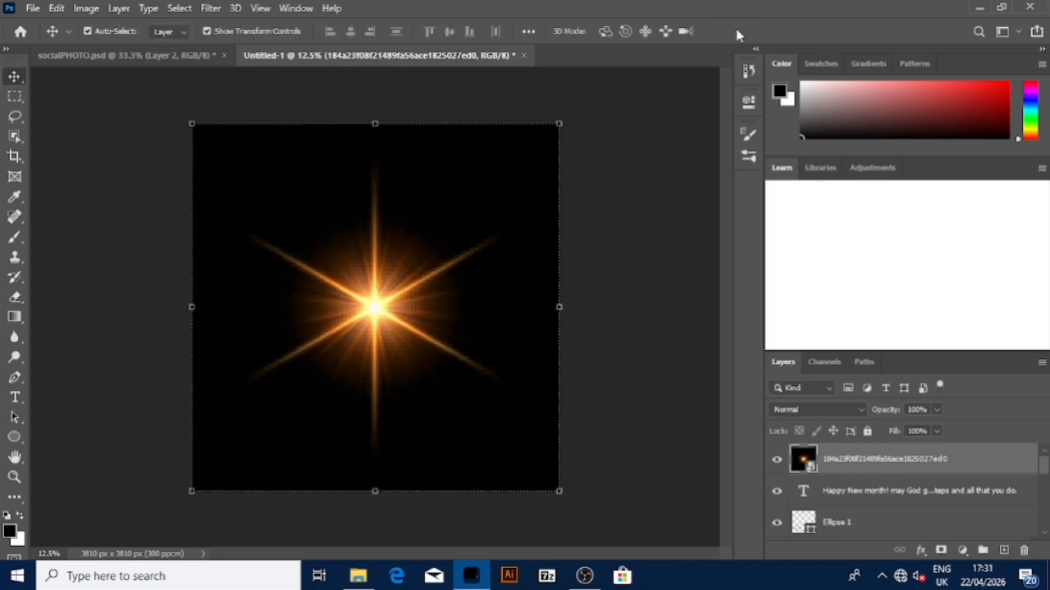
click(832, 410)
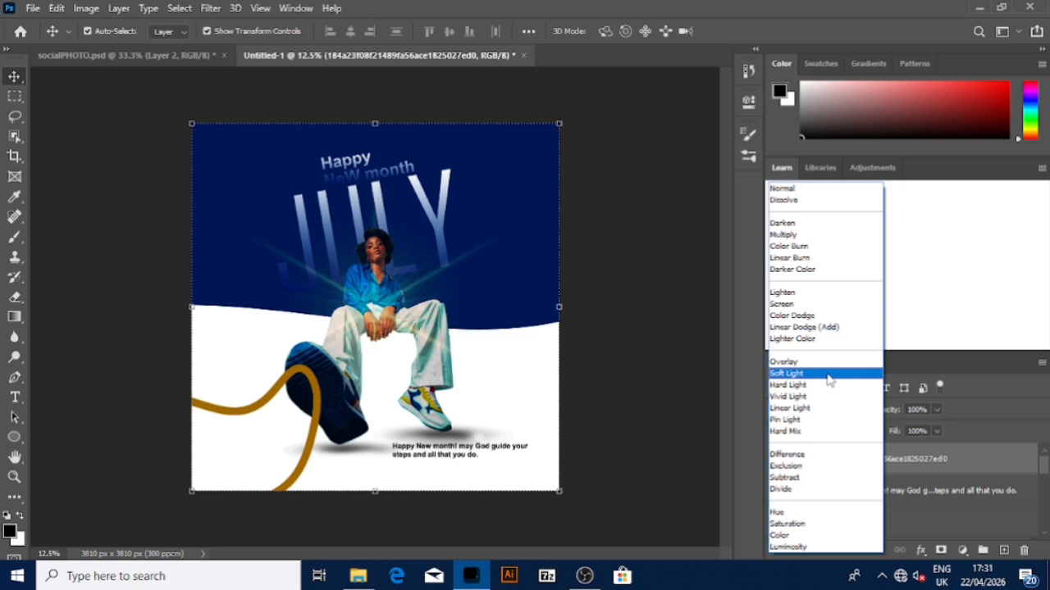
click(829, 378)
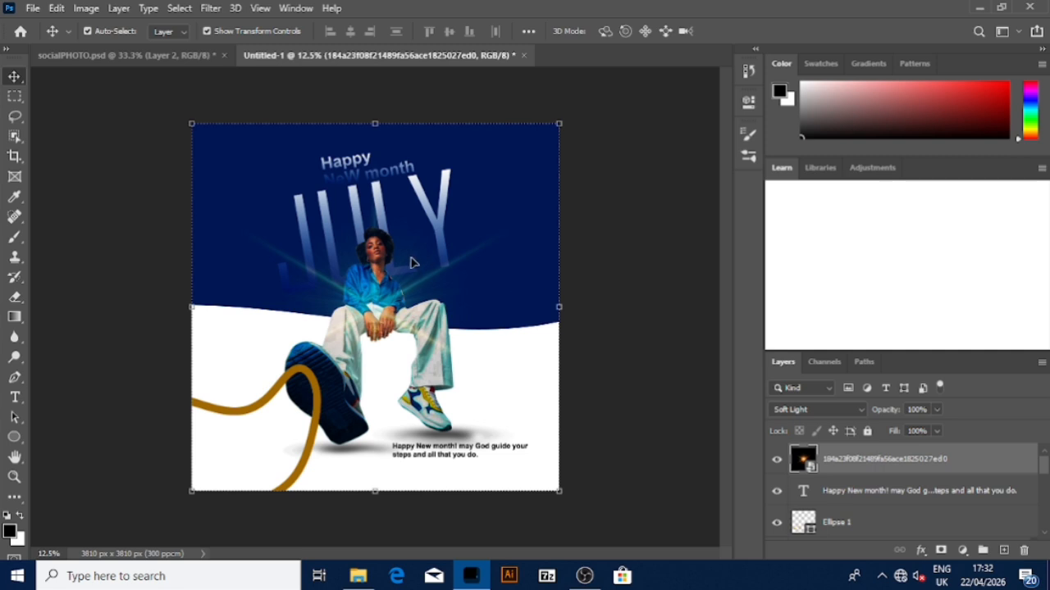
- Start erasing on the star flare layer and rasterize it for pixel editing
click(15, 298)
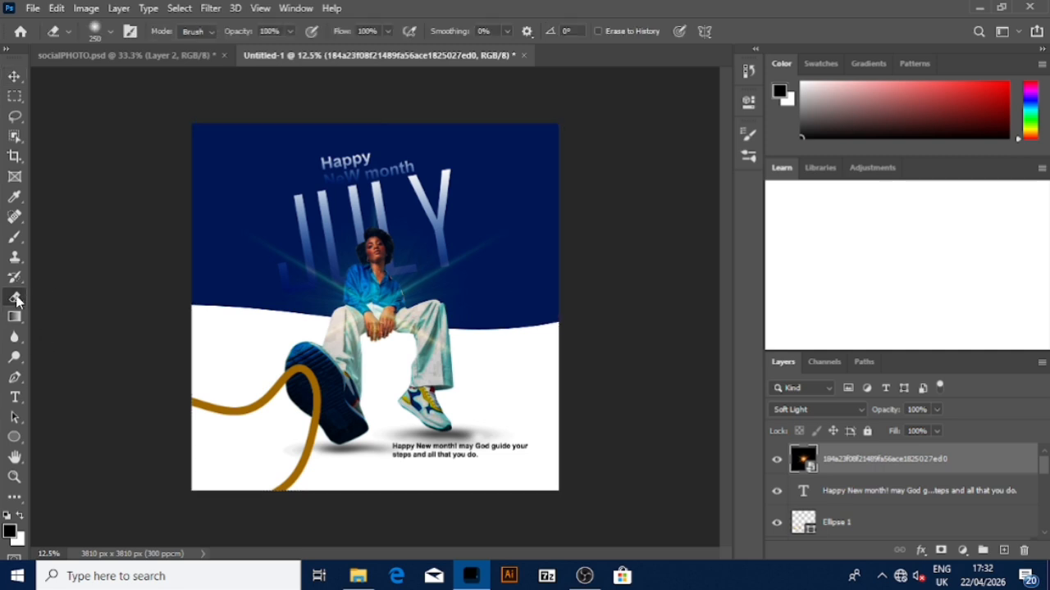
click(320, 279)
click(503, 232)
- Enlarge the eraser to 800 px and erase part of the star flare around the J of JULY
key(bracketright)
key(bracketright)
key(bracketright)
key(bracketright)
key(bracketright)
key(bracketright)
mouse_move(318, 284)
mouse_down()
mouse_move(286, 281)
mouse_move(265, 255)
mouse_move(304, 278)
mouse_move(252, 245)
mouse_move(282, 263)
mouse_up()
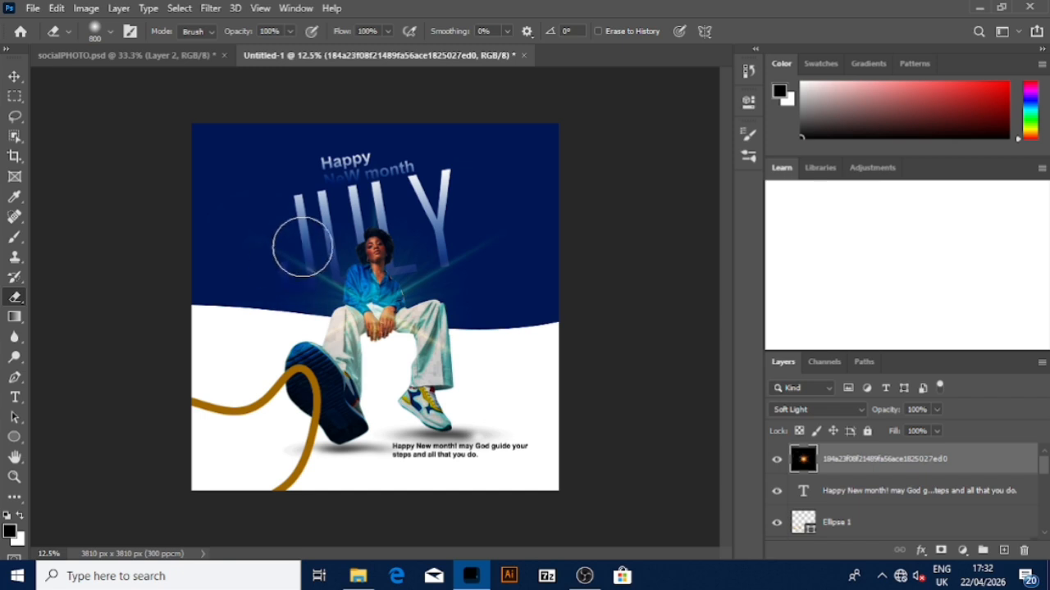
- Delete the rasterized star flare layer from the design
click(816, 410)
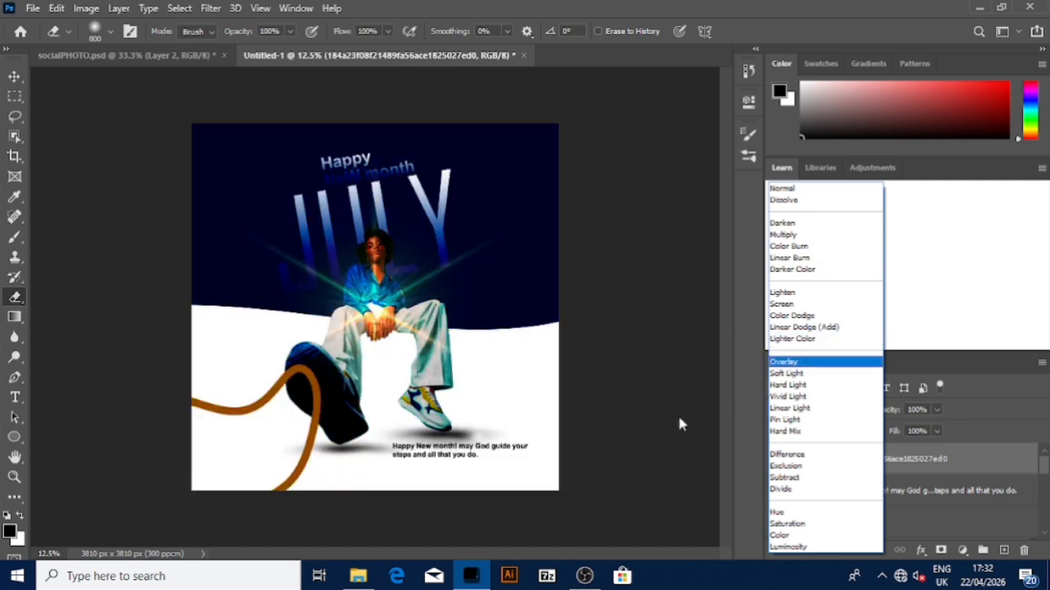
click(678, 414)
click(15, 76)
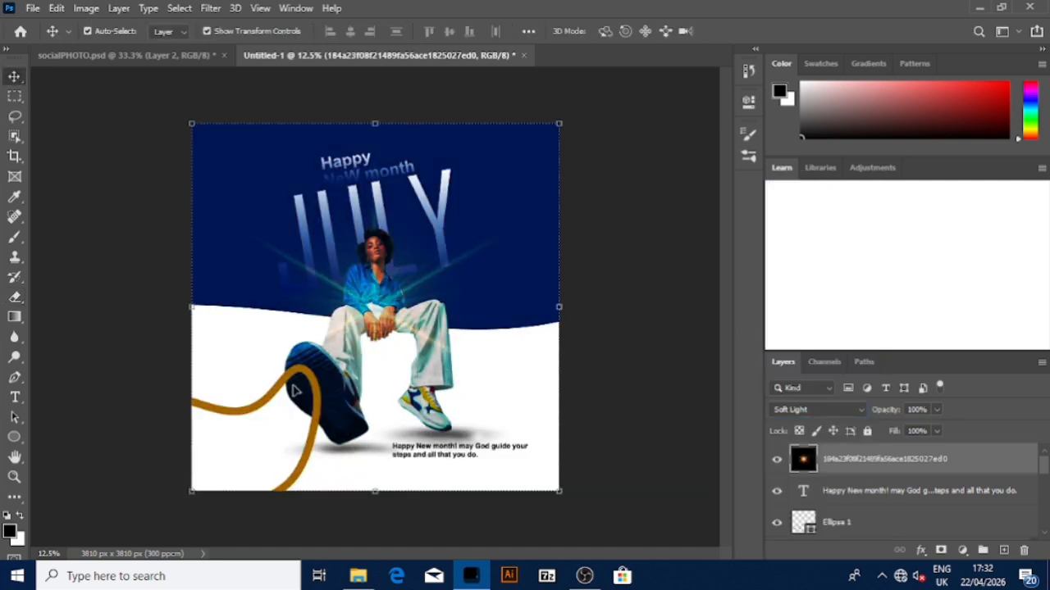
scroll(812, 525, down, 5)
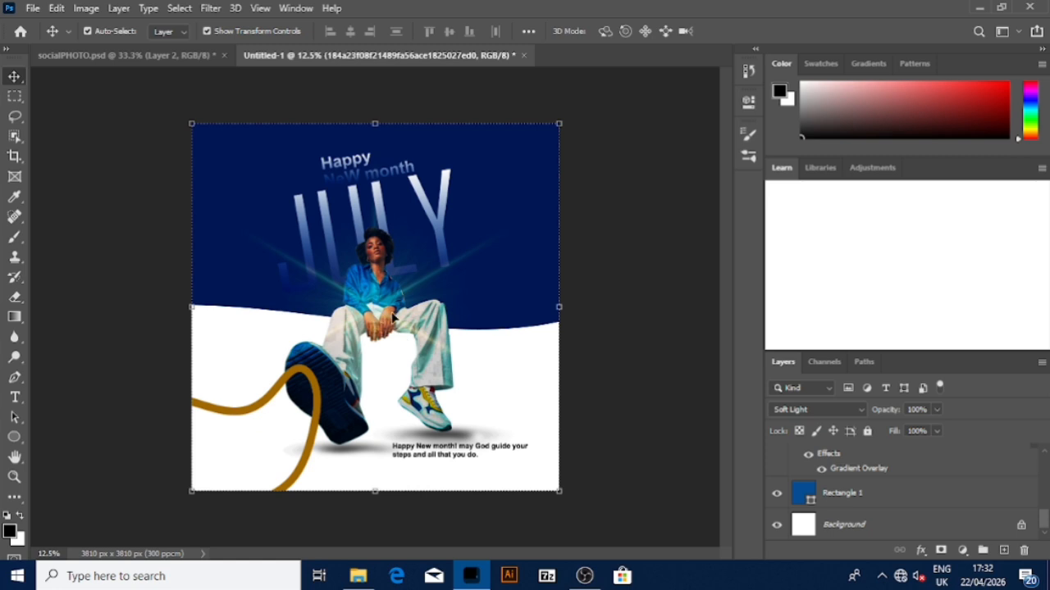
scroll(925, 502, up, 5)
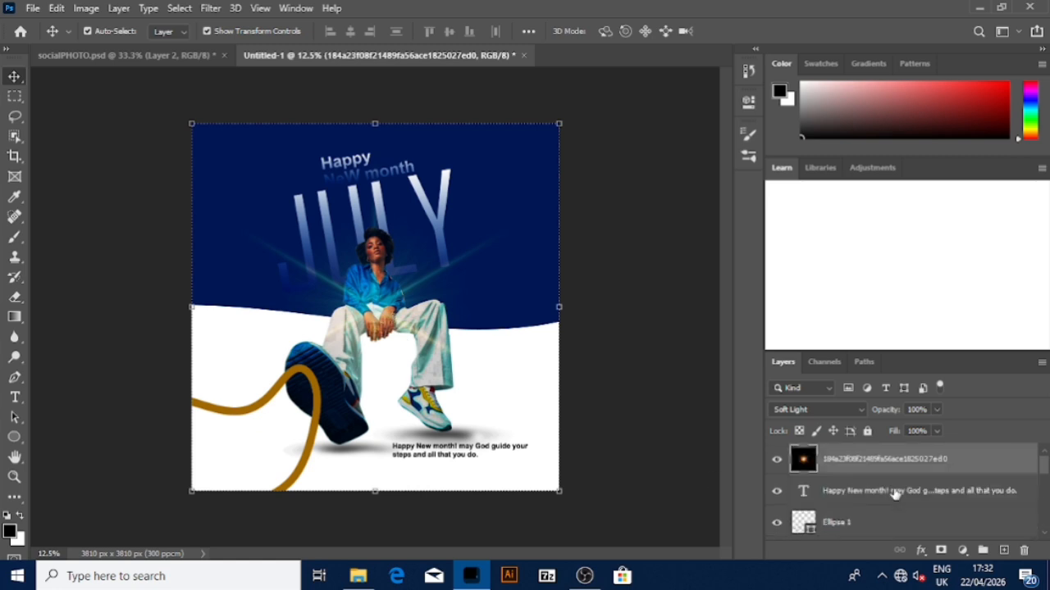
key(Delete)
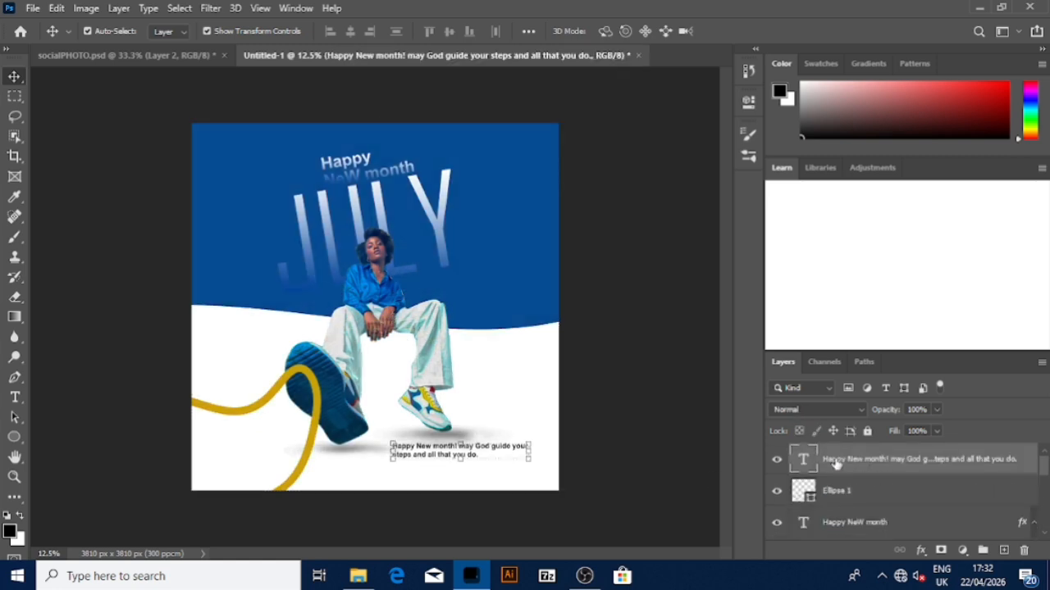
- Place the orange star flare image from the "bithday big mad" folder again at full canvas size and blend it with Soft Light
click(358, 576)
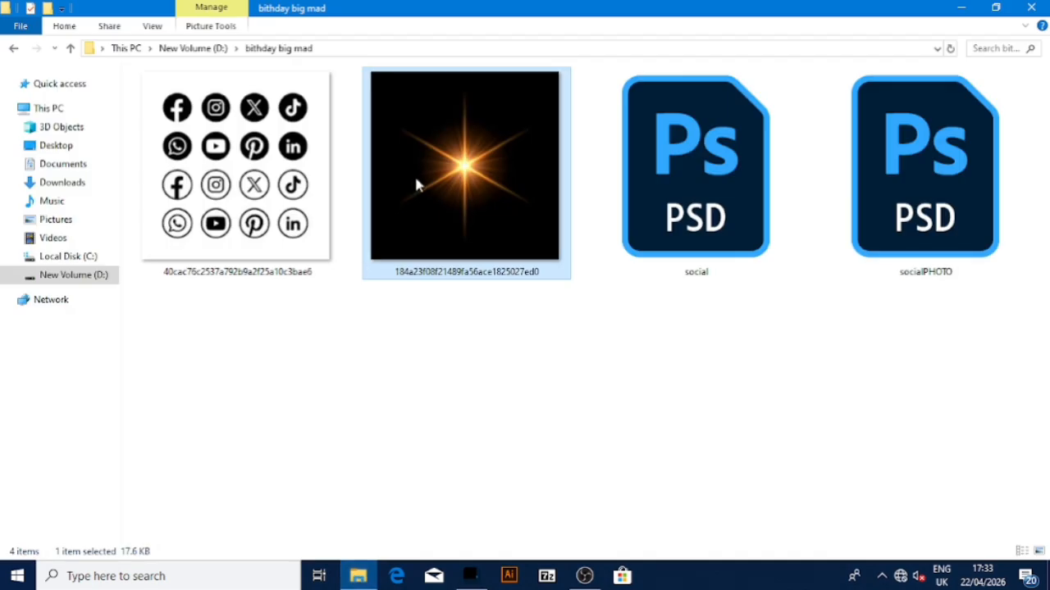
drag(416, 183, 387, 312)
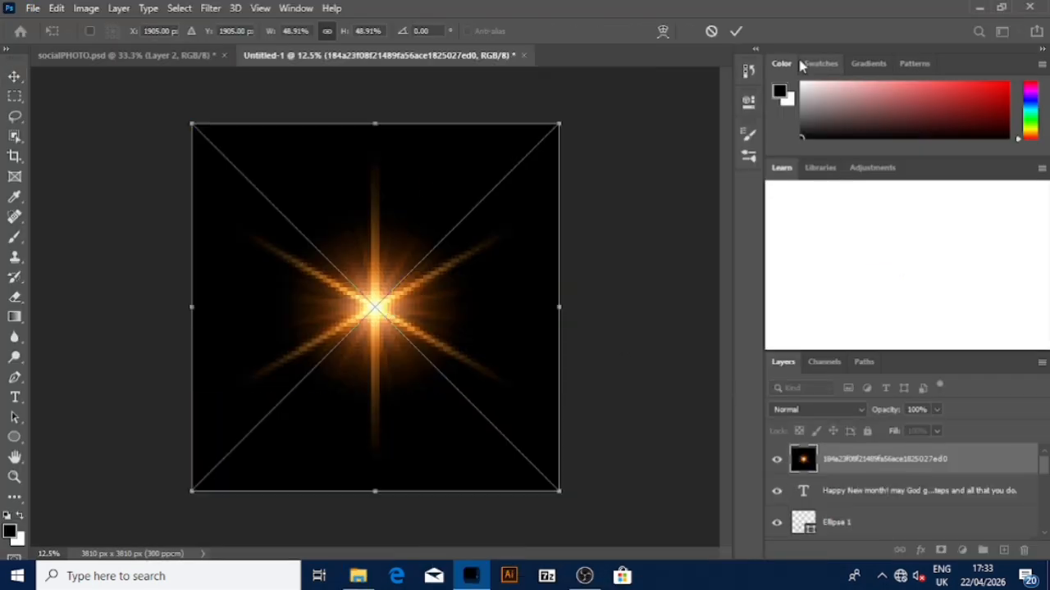
click(736, 30)
click(804, 411)
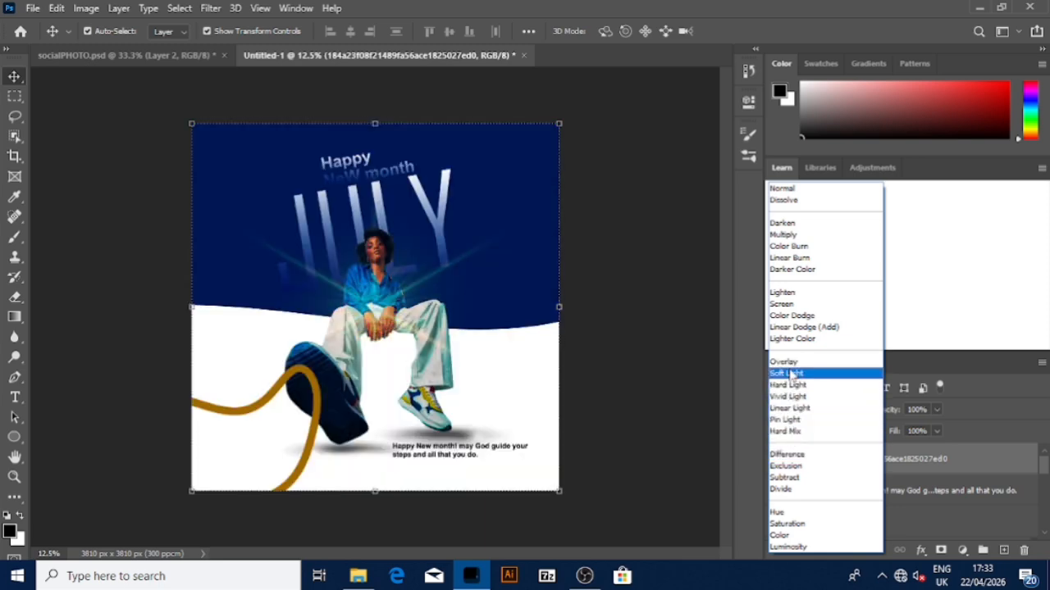
click(792, 374)
- Enlarge the star flare to about 50% scale, extending it slightly past the canvas's left and bottom edges
mouse_move(194, 491)
mouse_down()
mouse_move(168, 506)
mouse_move(191, 503)
mouse_up()
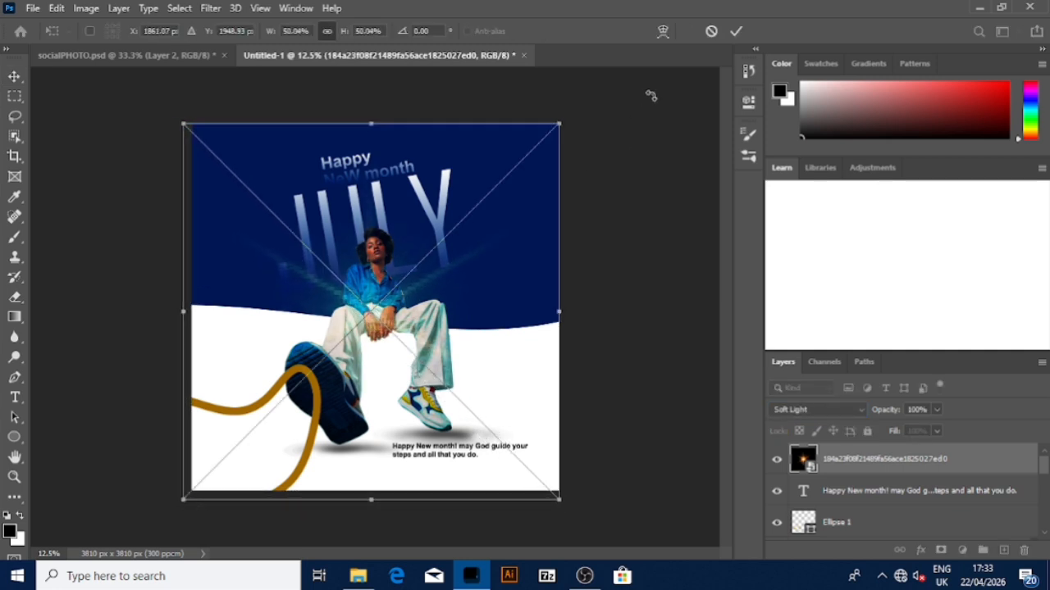
click(737, 33)
click(646, 199)
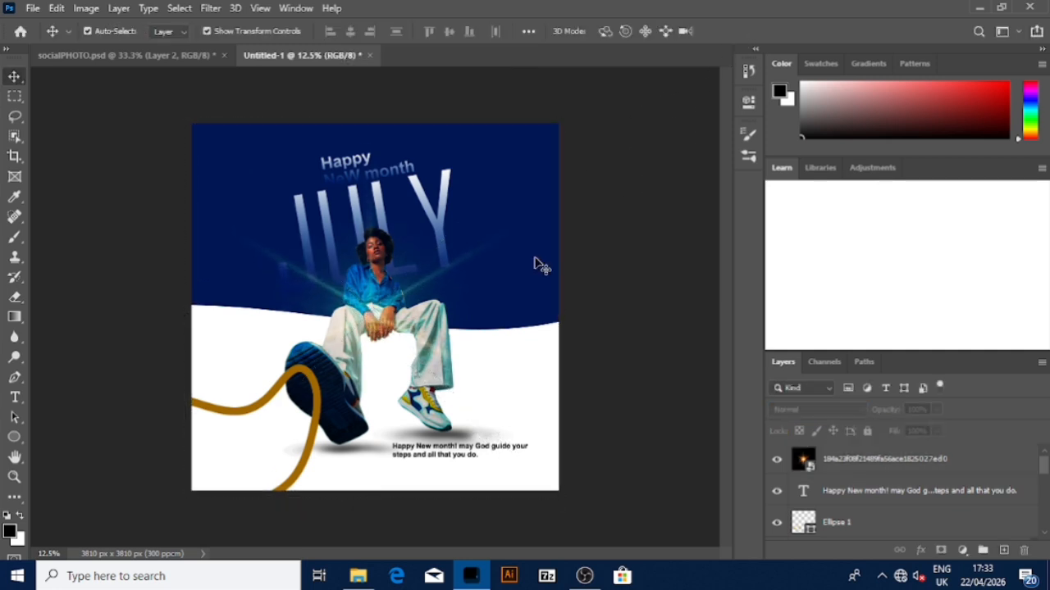
click(271, 394)
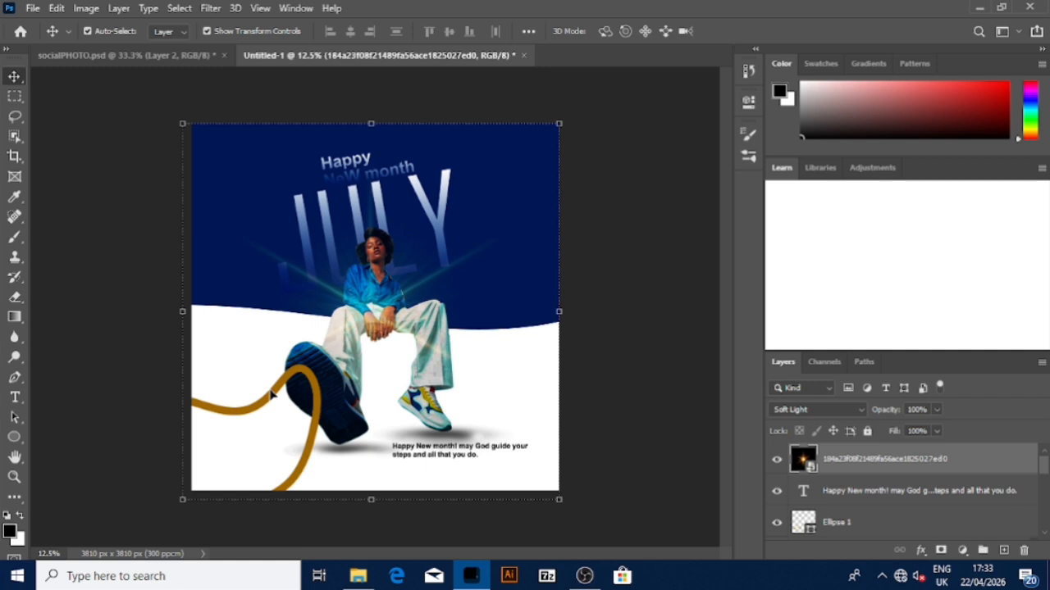
click(620, 452)
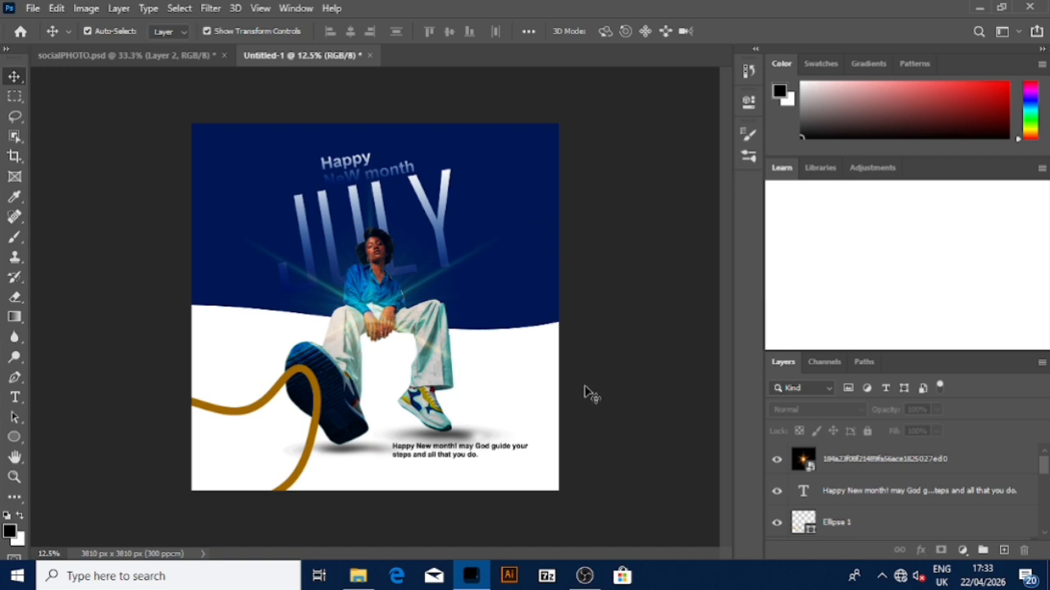
- Open the social media icons image from the "bithday big mad" folder as its own document and remove its white background with Magic Eraser
mouse_move(358, 576)
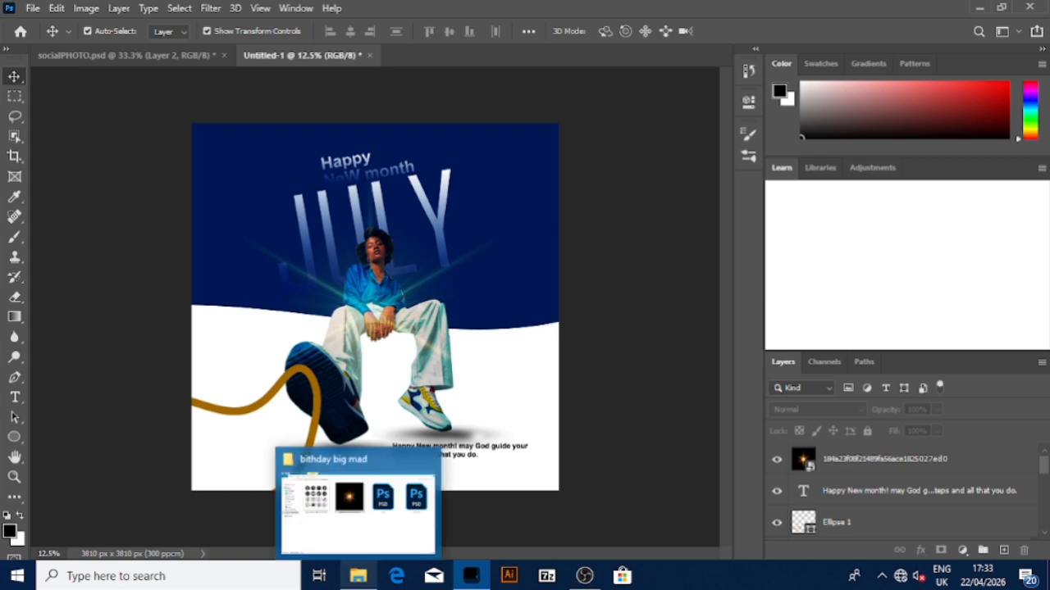
click(349, 498)
drag(191, 117, 740, 7)
click(17, 297)
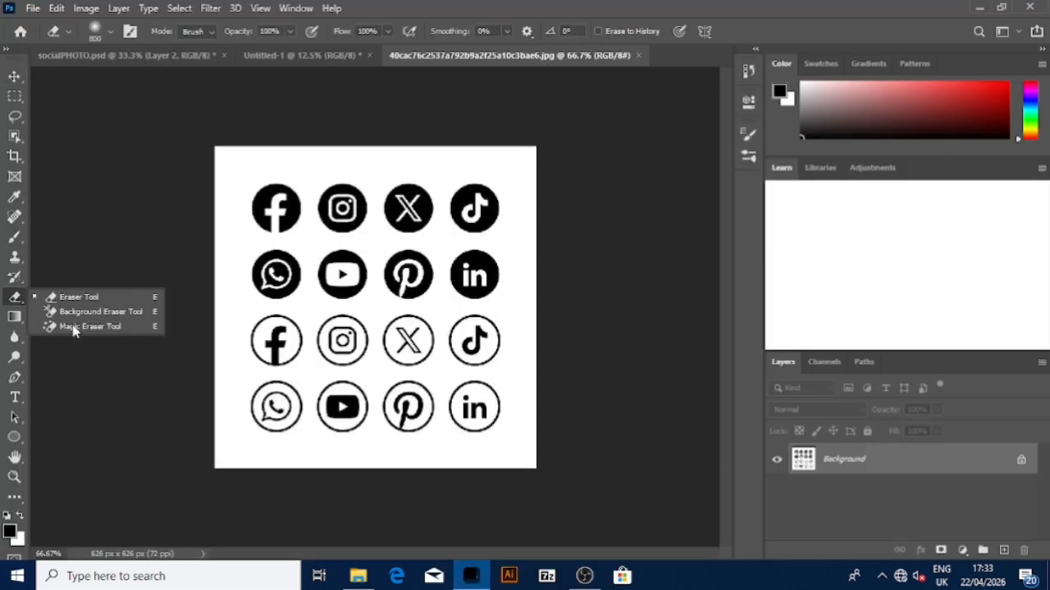
click(74, 326)
click(237, 220)
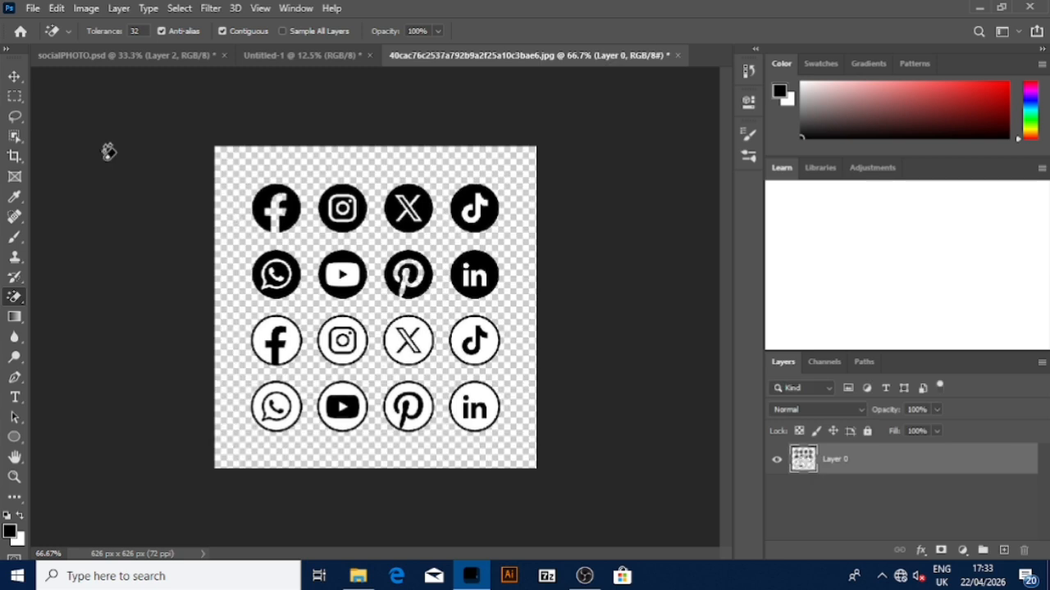
- Delete the lower three rows of icons, keeping only the Facebook, Instagram, X and TikTok row, and clear the selection
click(13, 97)
drag(240, 233, 564, 480)
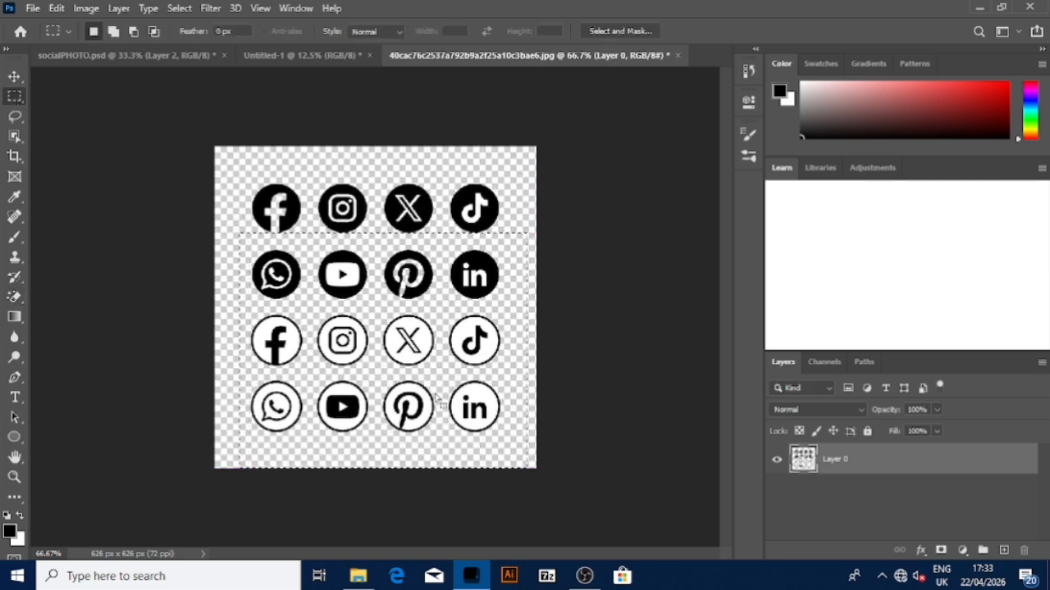
key(Delete)
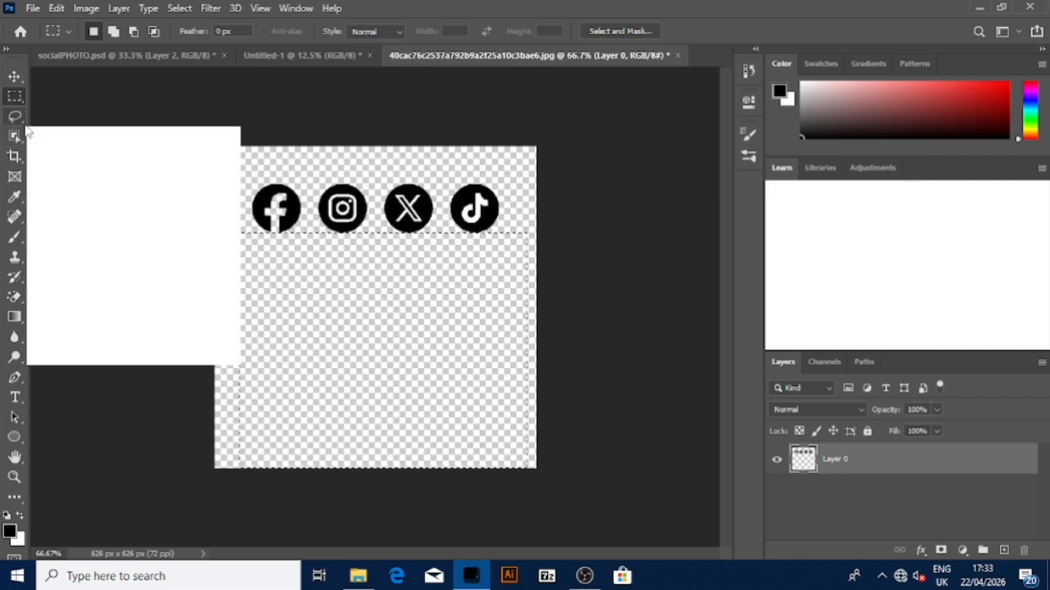
key(ctrl+d)
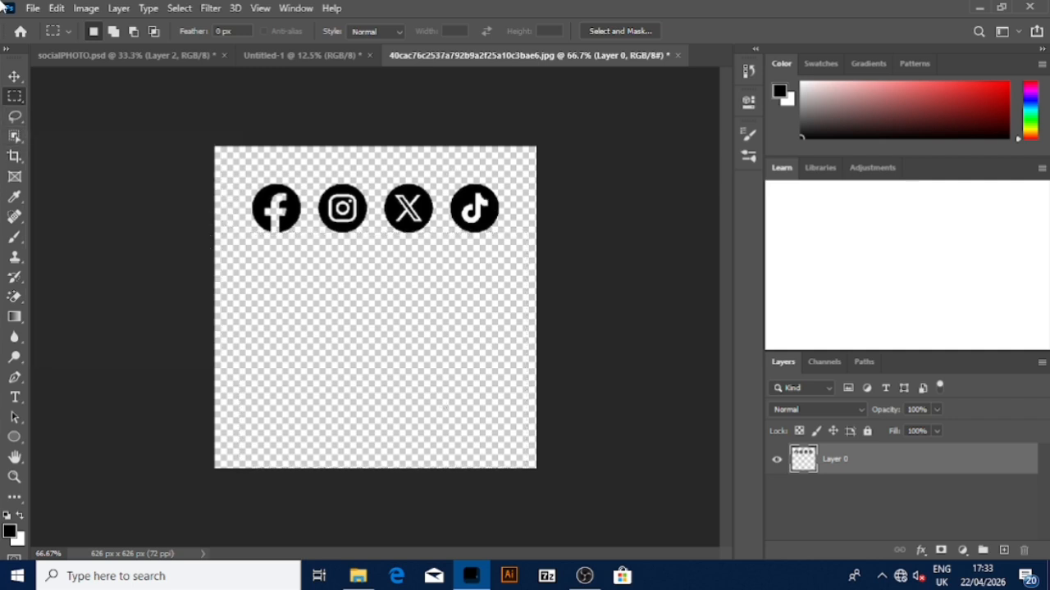
- Move the row of four social icons into the Untitled-1 design and position it near the canvas's upper-right corner
click(16, 77)
drag(351, 212, 518, 161)
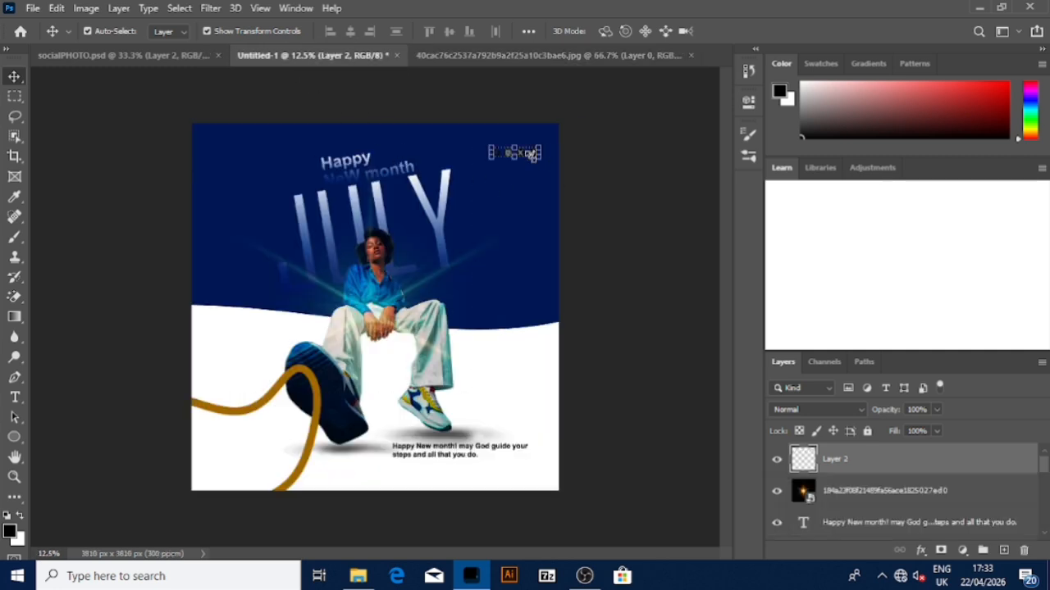
key(shift+Up)
key(shift+Up)
key(shift+Up)
key(shift+Up)
key(shift+Up)
key(shift+Up)
key(shift+Up)
key(shift+Up)
key(shift+Up)
key(shift+Left)
key(shift+Left)
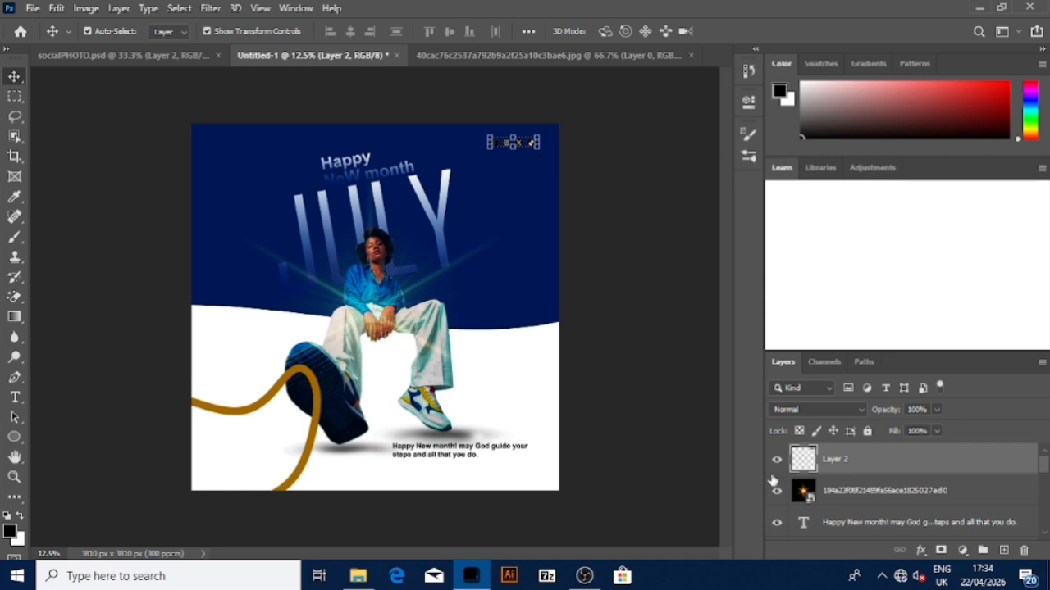
- Invert the social icons to white and scale them down to about 370 × 74 px
key(ctrl+i)
key(ctrl+t)
drag(539, 147, 527, 146)
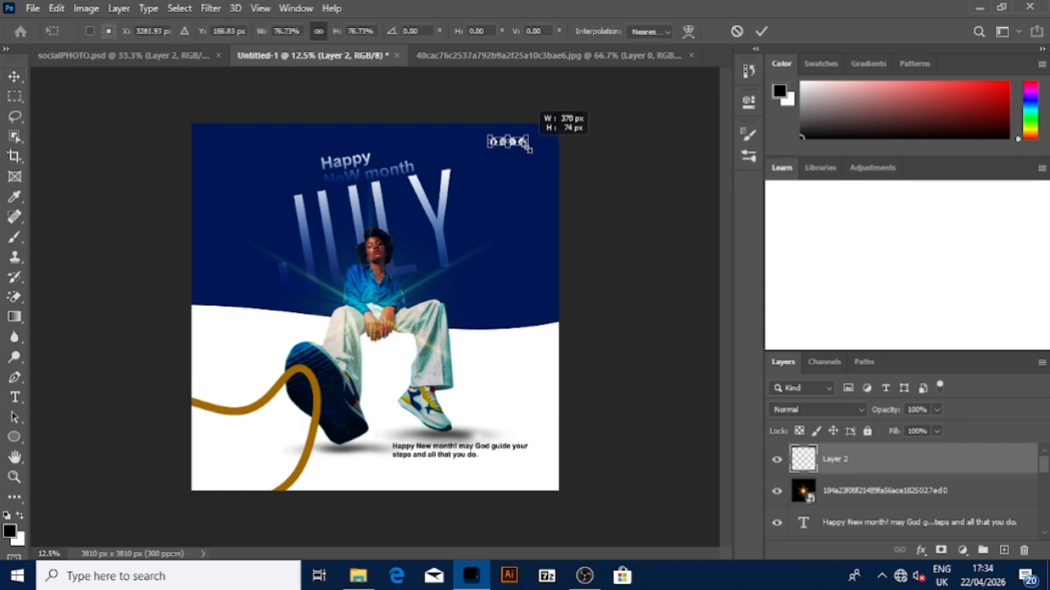
click(761, 31)
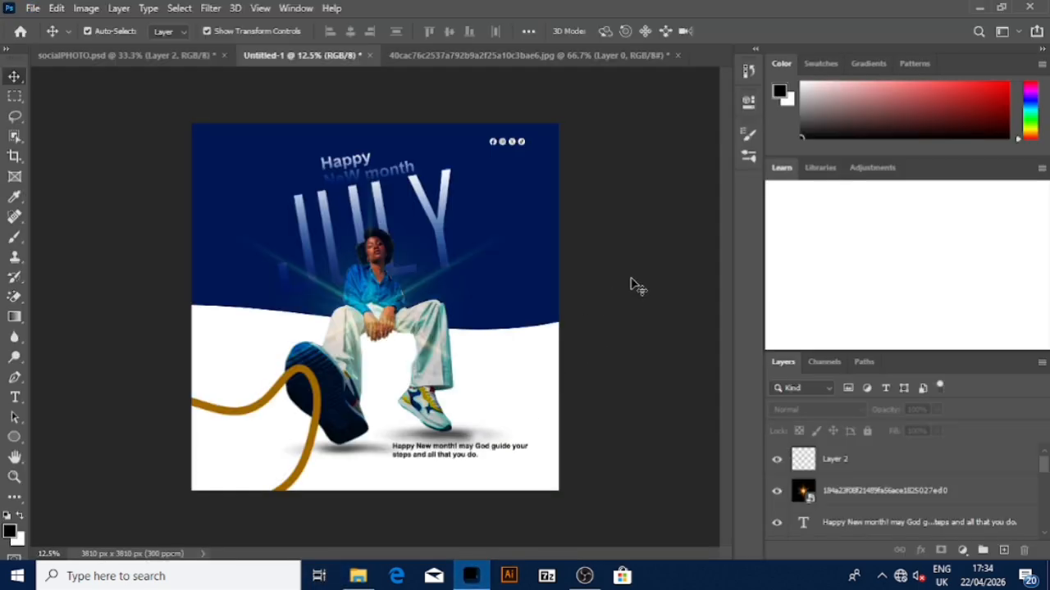
- Nudge the "Happy NeW month" text slightly upward, hiding the star flare layer while selecting it and showing the flare again
click(360, 176)
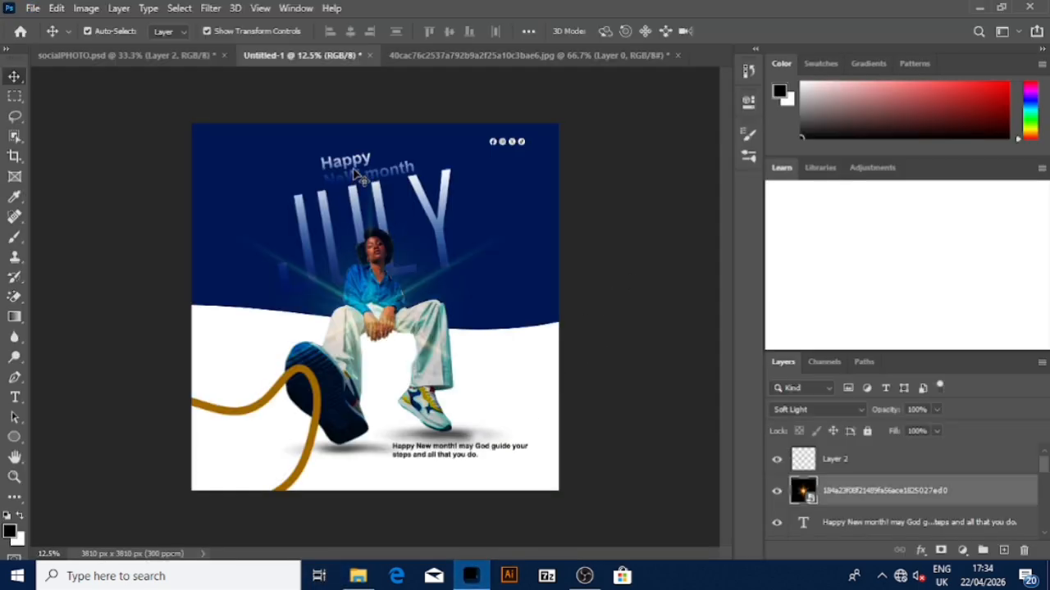
click(777, 498)
click(359, 170)
key(Up)
key(Up)
key(Up)
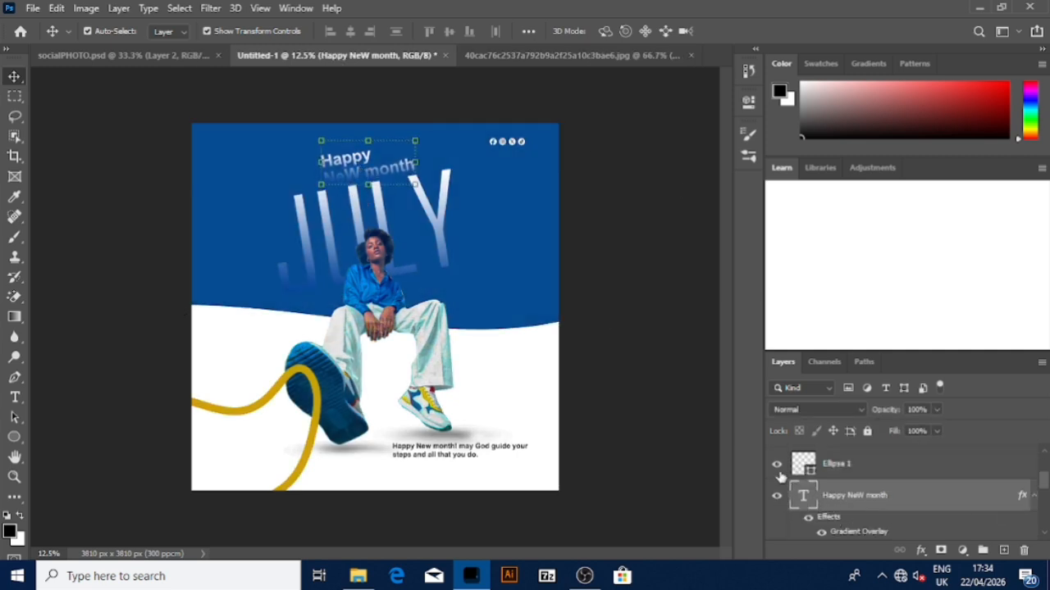
scroll(783, 484, down, 5)
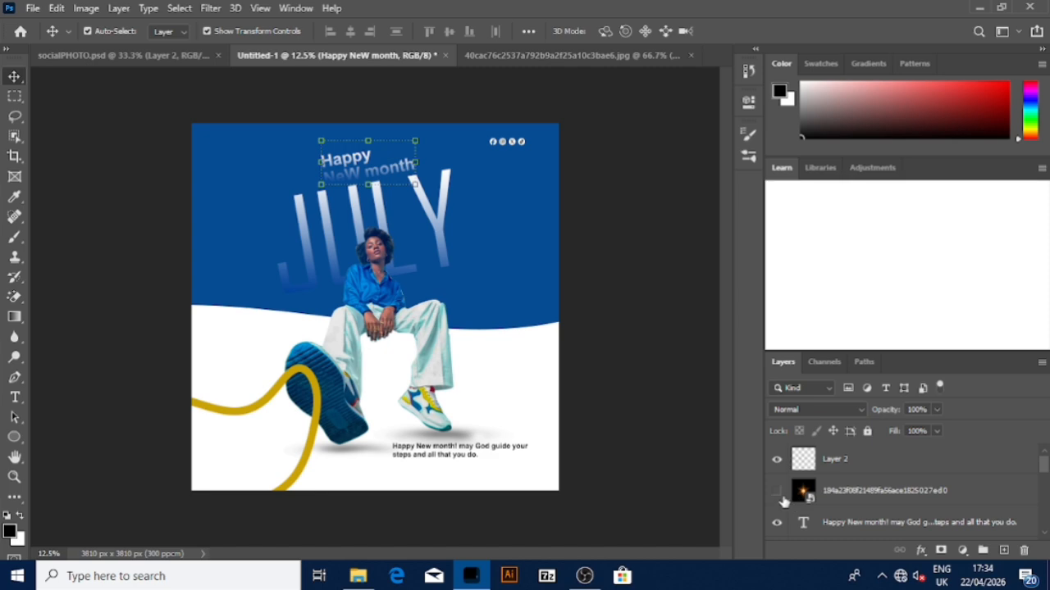
click(777, 492)
click(680, 369)
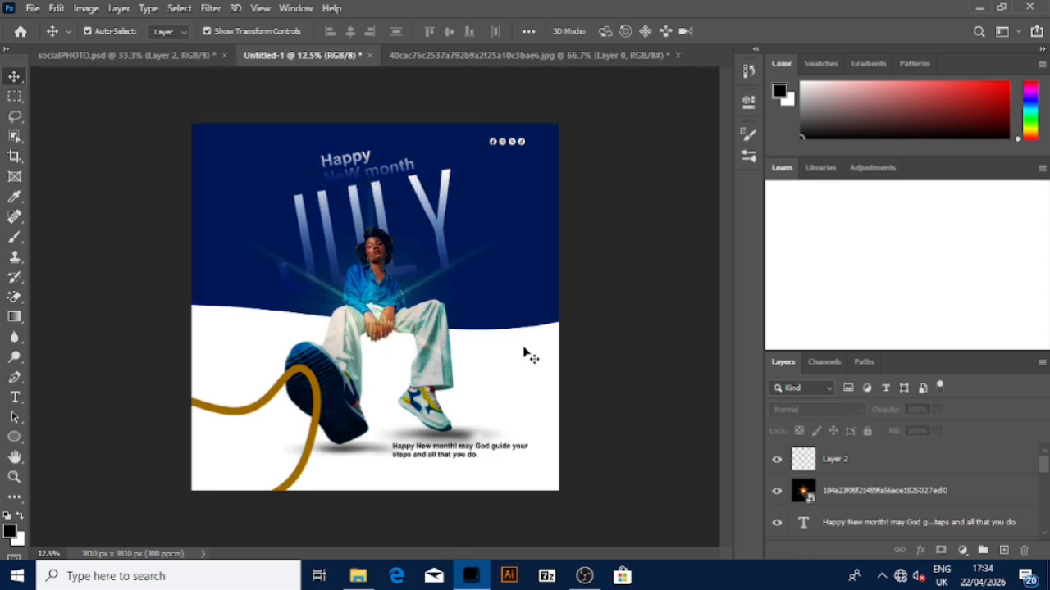
- Place the my-new-logo-k.jpgDONE logo from the graphics "tools" folder, scaled to about 2% in the canvas's upper-left area
click(358, 576)
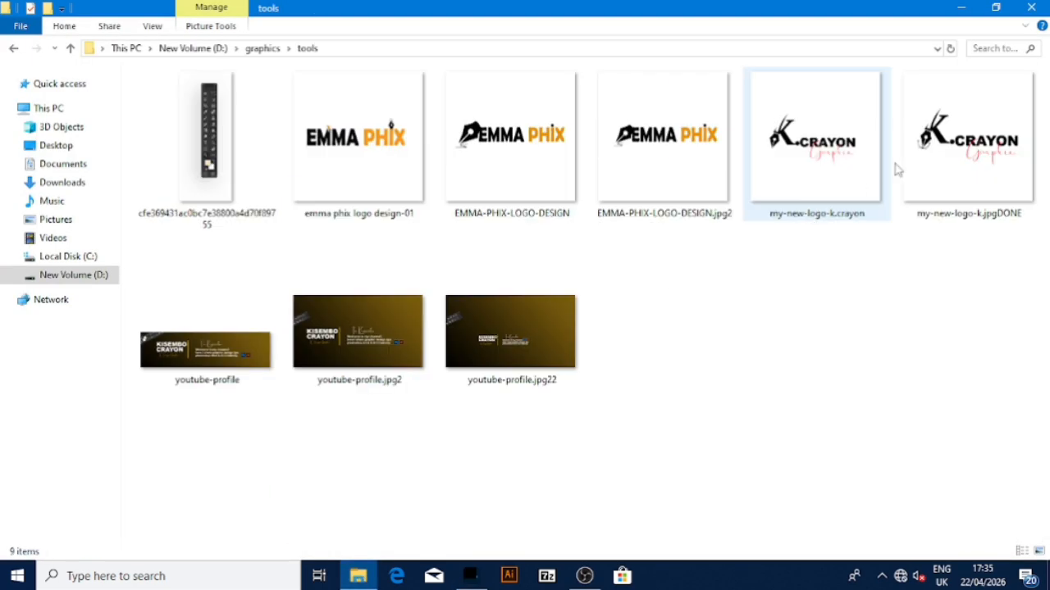
drag(956, 151, 312, 176)
drag(563, 124, 256, 161)
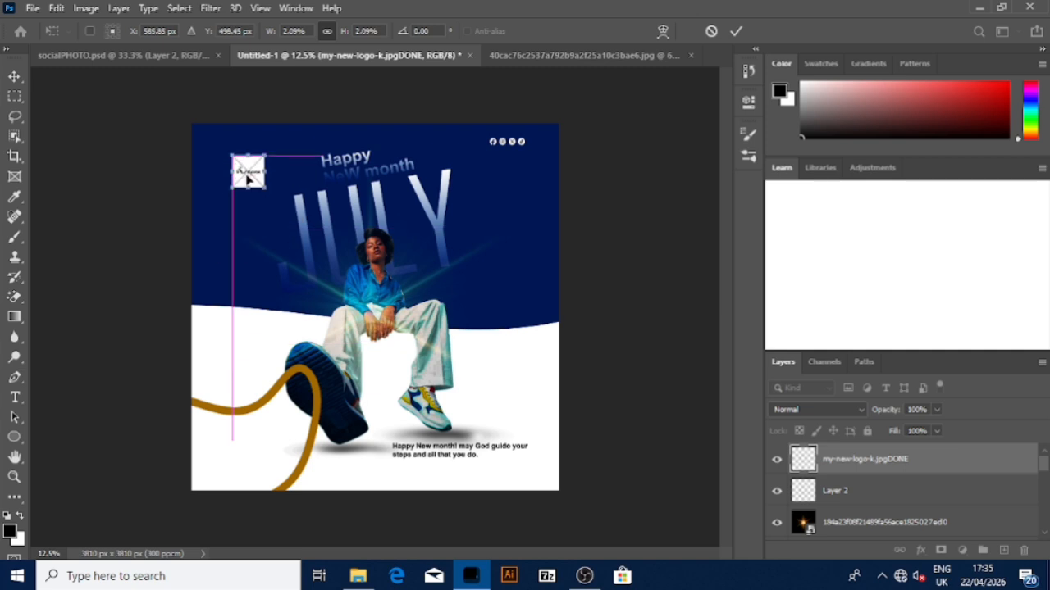
key(Return)
- Rasterize the K.Crayon logo layer and remove its white background with the Magic Eraser
key(ctrl+plus)
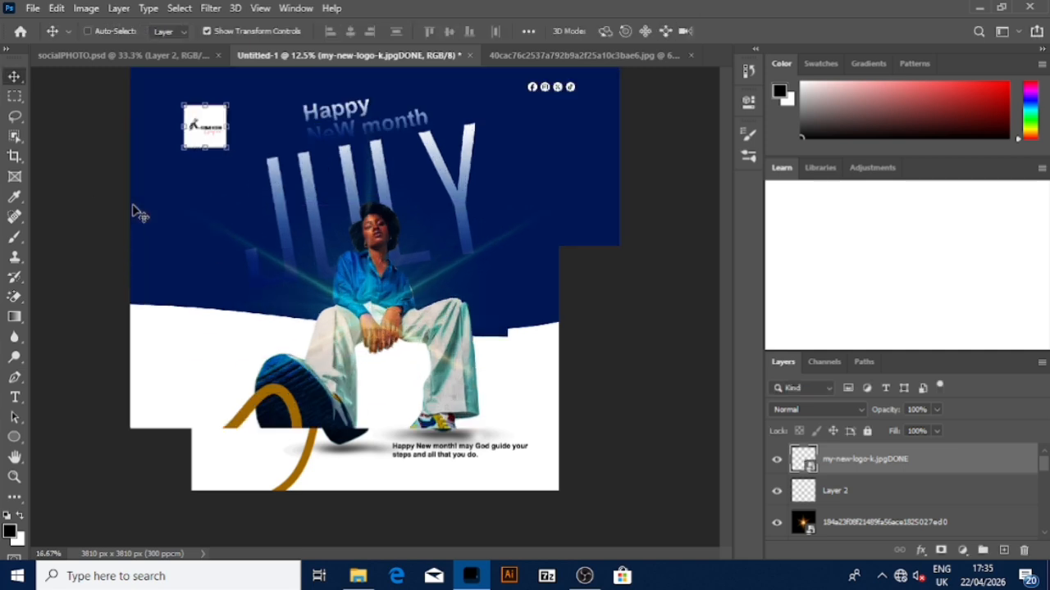
scroll(136, 210, up, 5)
click(15, 297)
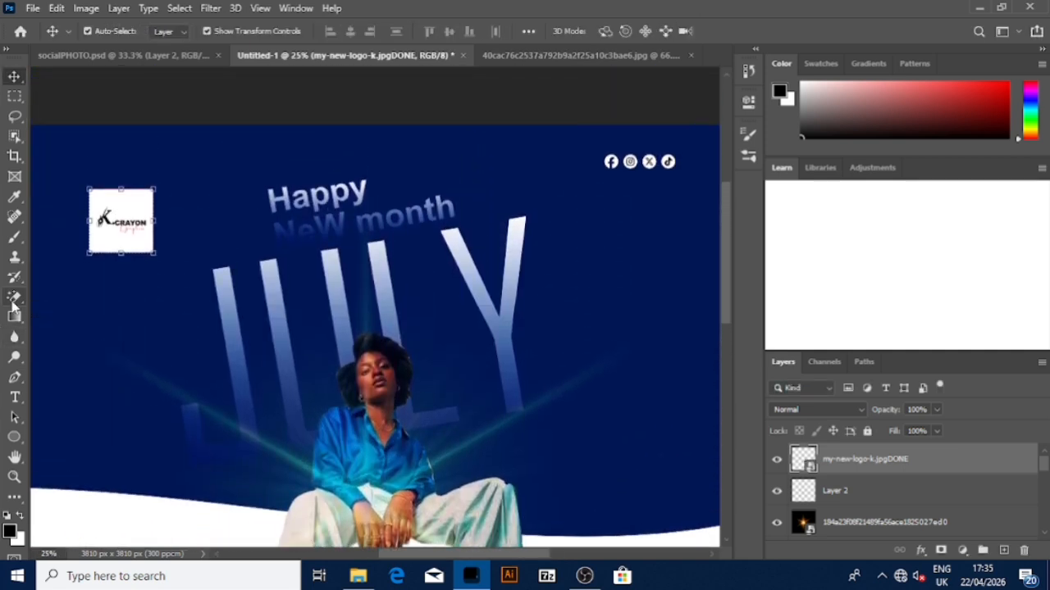
click(122, 243)
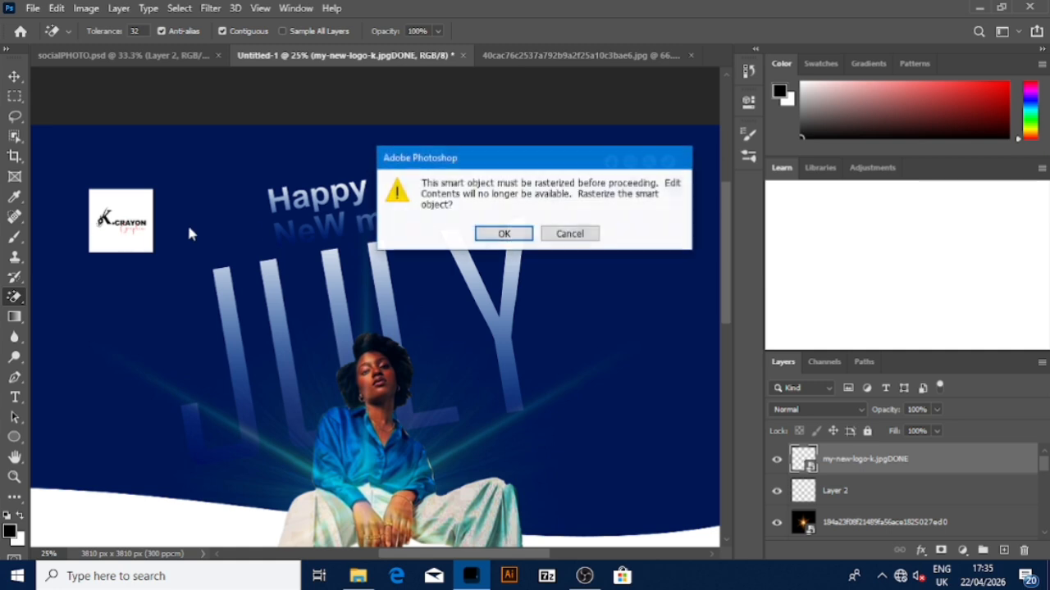
click(506, 232)
click(118, 236)
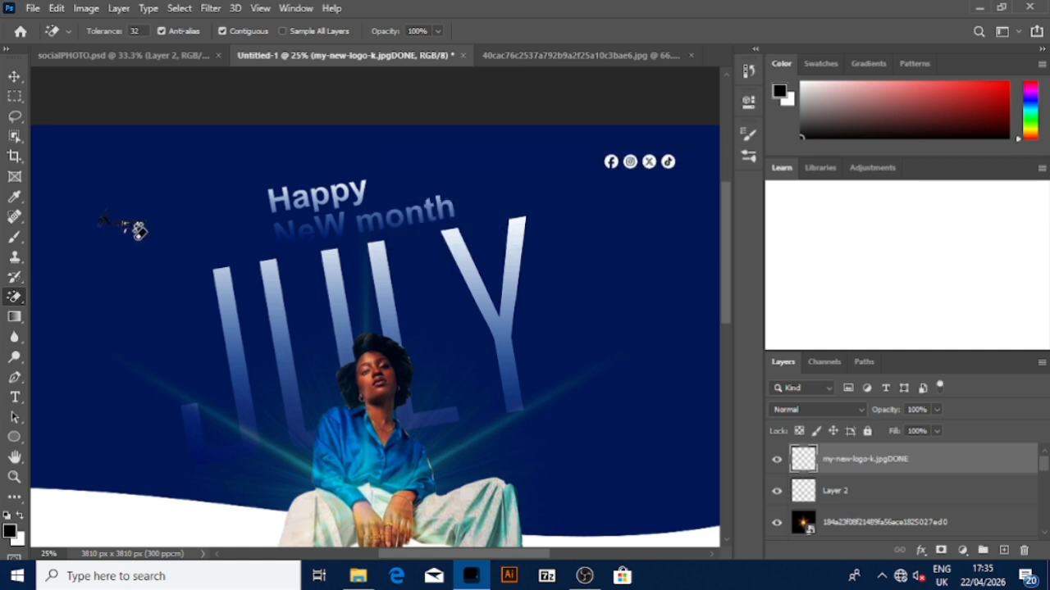
- Draw a black rounded rectangle about 469 × 169 px with 10 px corners over the K.Crayon logo
click(15, 439)
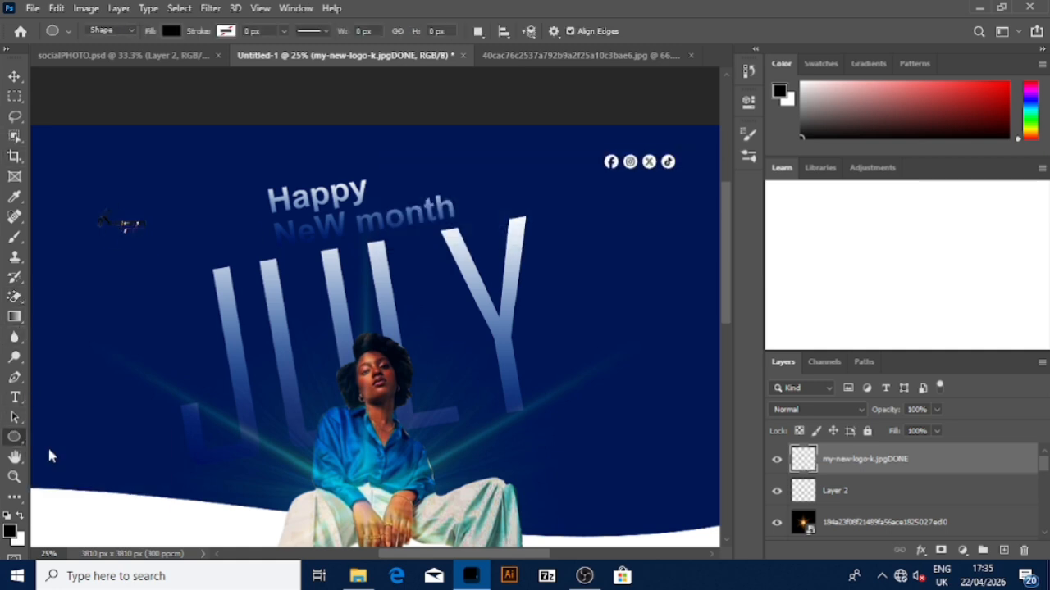
drag(85, 205, 175, 238)
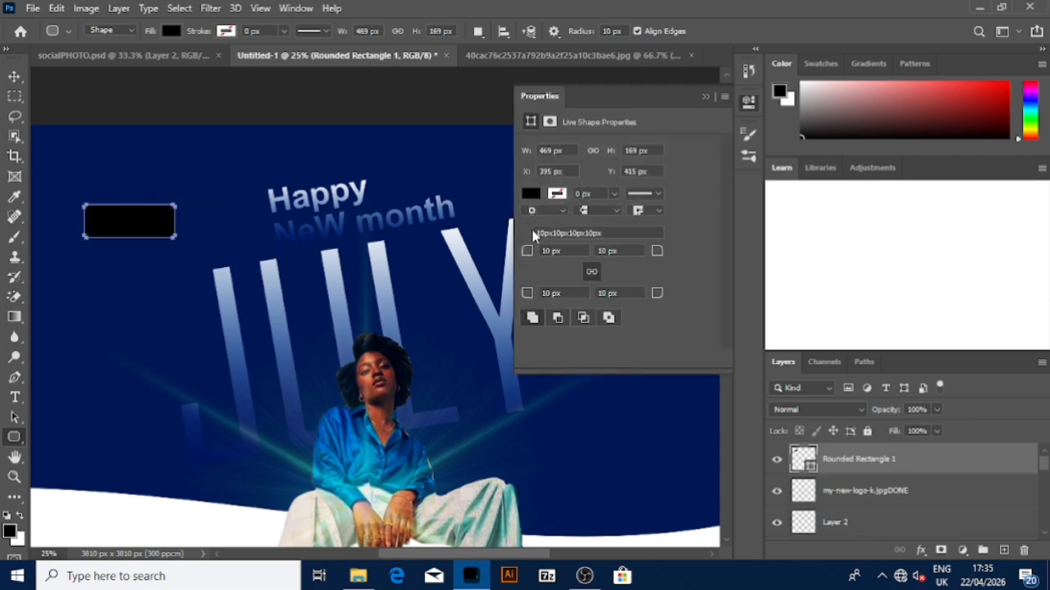
- Fill the rounded rectangle with white (ffffff) and move it up and left, clear of the K.Crayon logo
click(529, 194)
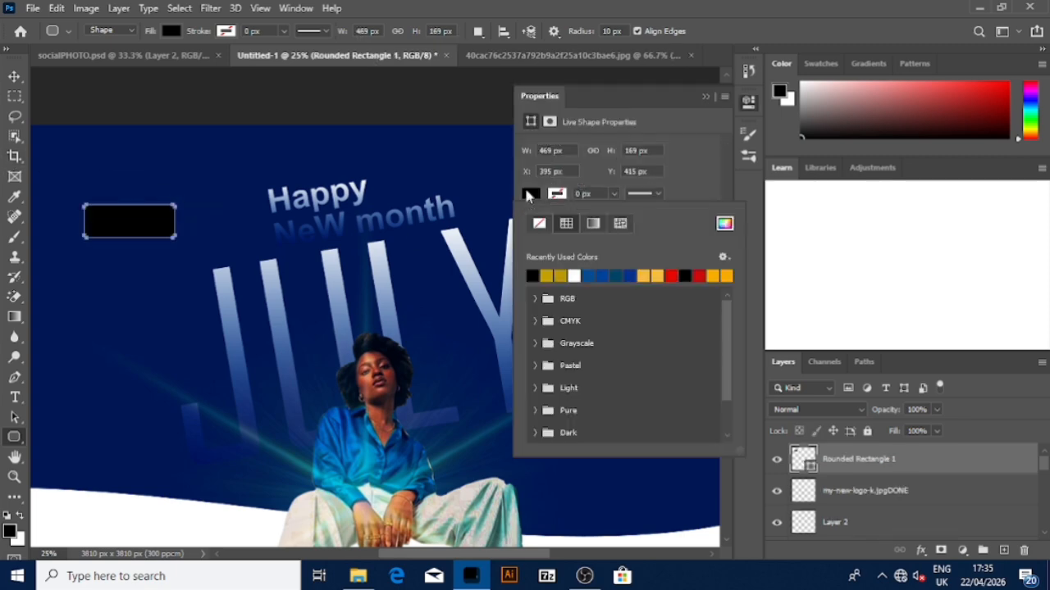
click(724, 225)
text(ffffff)
click(833, 109)
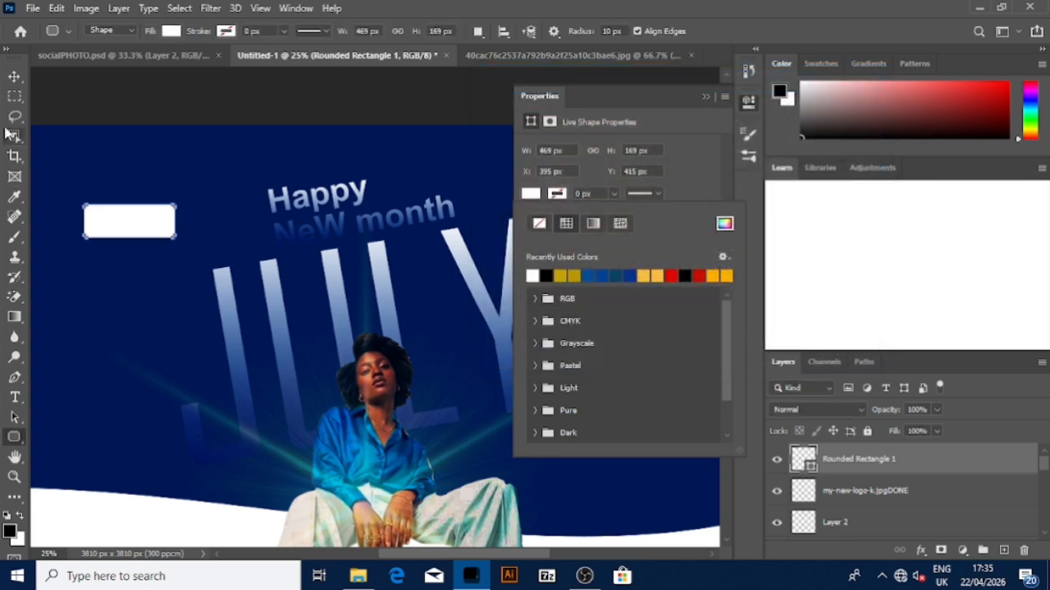
click(14, 76)
drag(134, 235, 106, 191)
- Hide the light flare layer and move the K.Crayon logo onto the white rounded rectangle
click(130, 234)
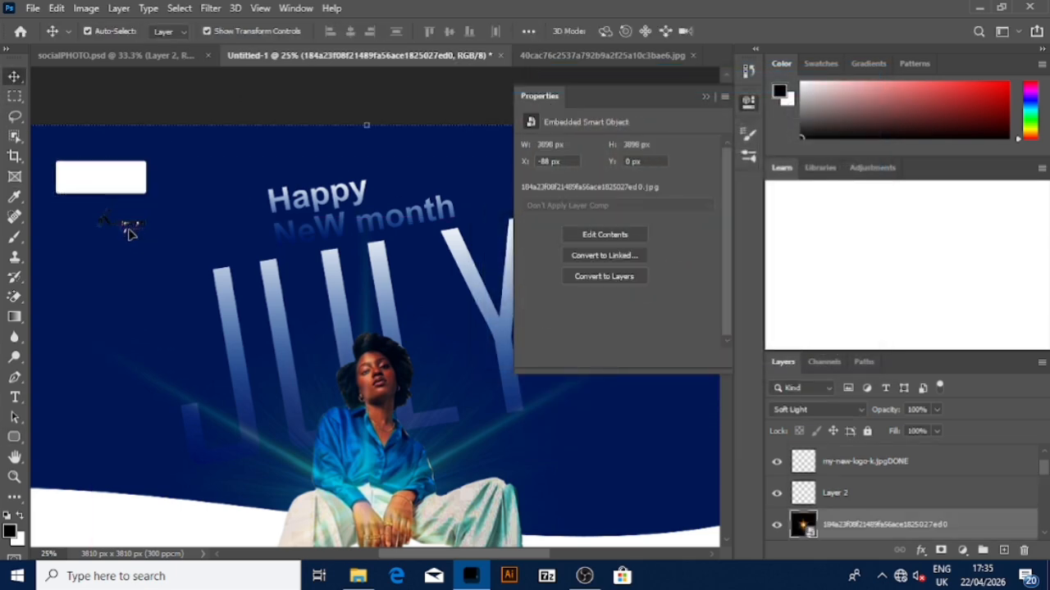
click(776, 523)
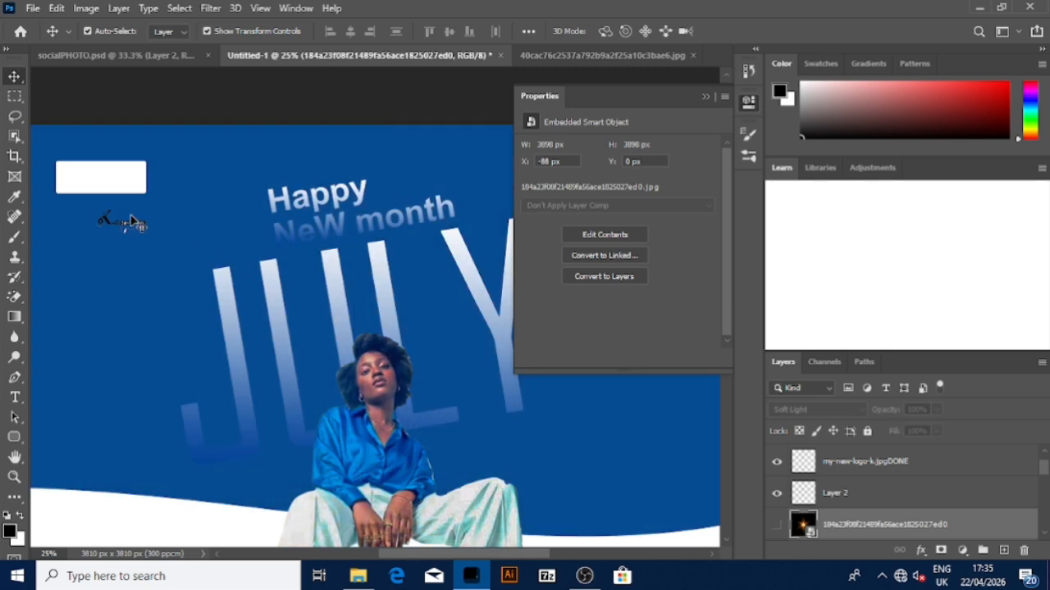
click(131, 228)
drag(126, 230, 100, 191)
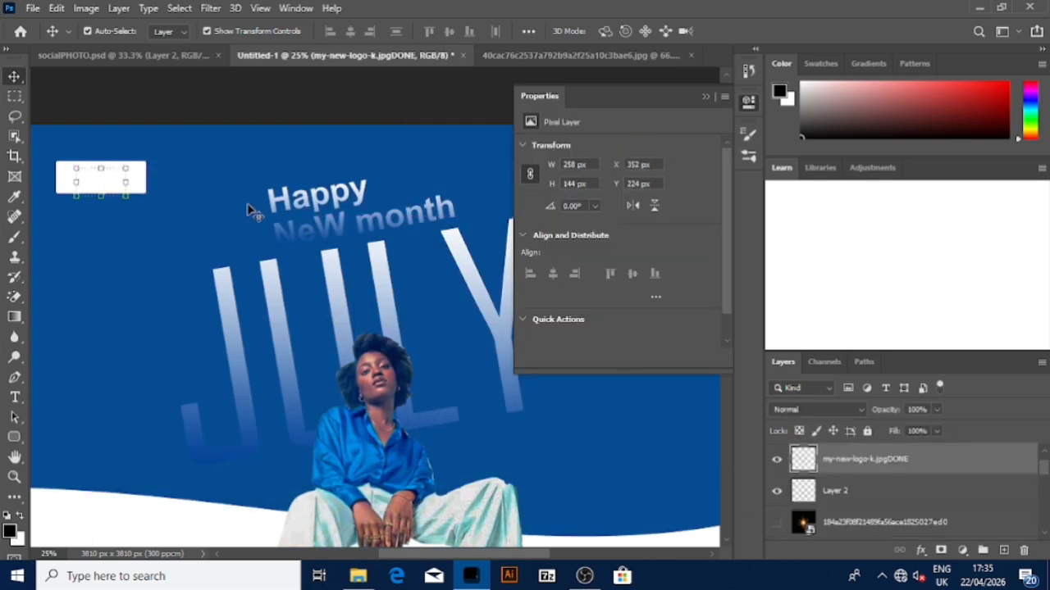
- Bring the K.Crayon logo in front of the white rectangle, nudge it up 8 px and deselect it
key(ctrl+])
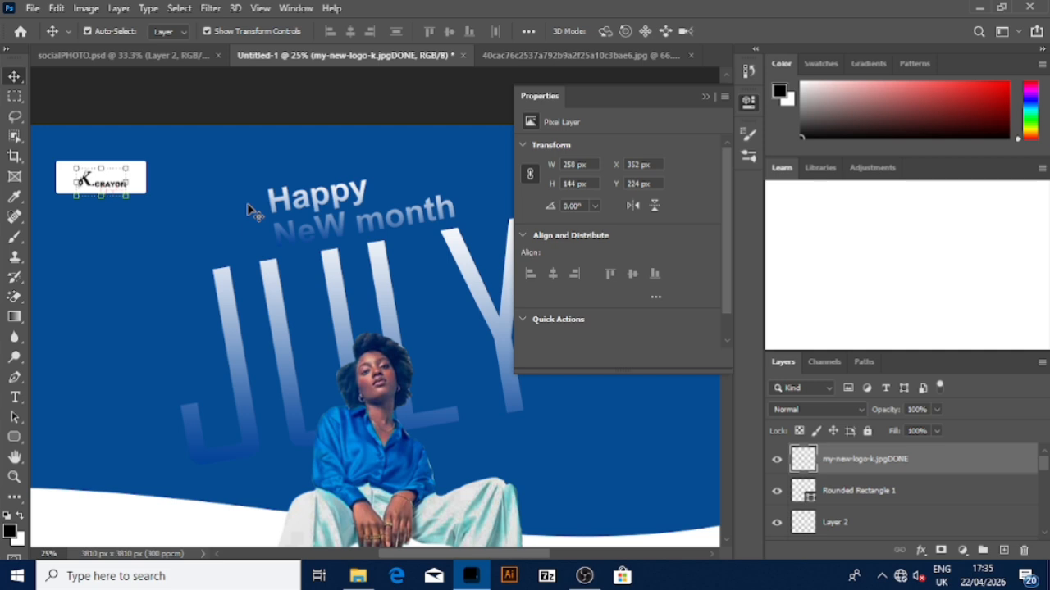
key(Up)
key(Up)
key(Up)
key(Up)
key(Up)
key(Up)
key(Up)
key(Up)
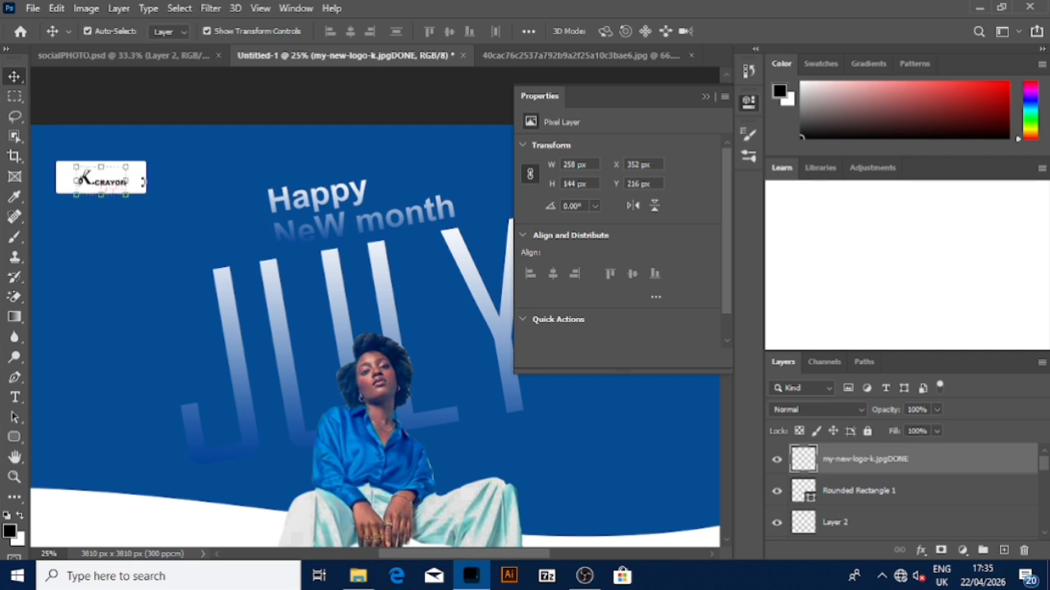
key(ctrl+t)
click(14, 77)
click(256, 198)
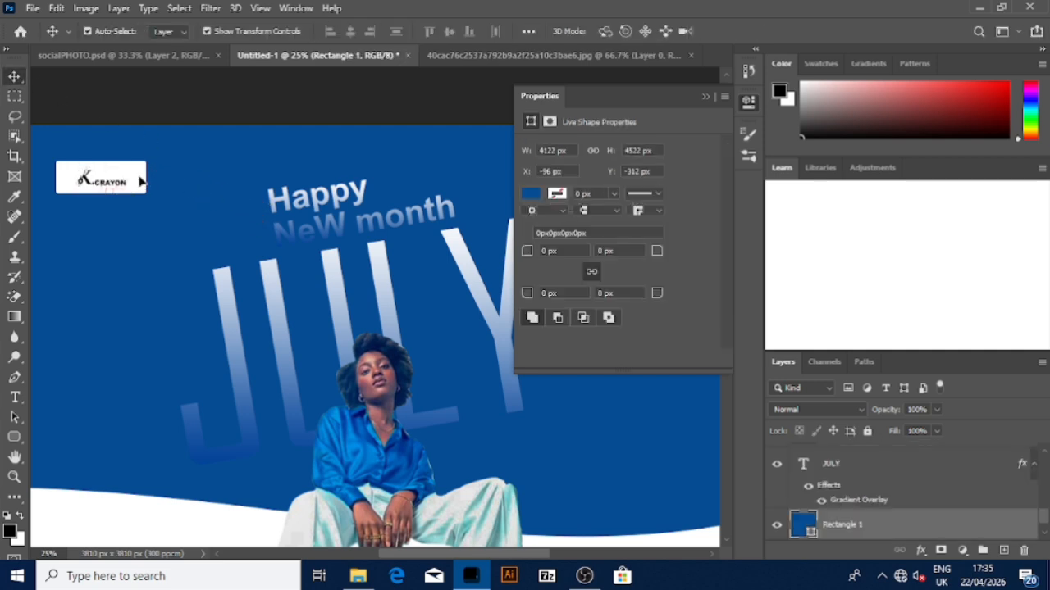
- Increase the corner radius of the white rectangle behind the logo until it forms a pill shape
click(101, 188)
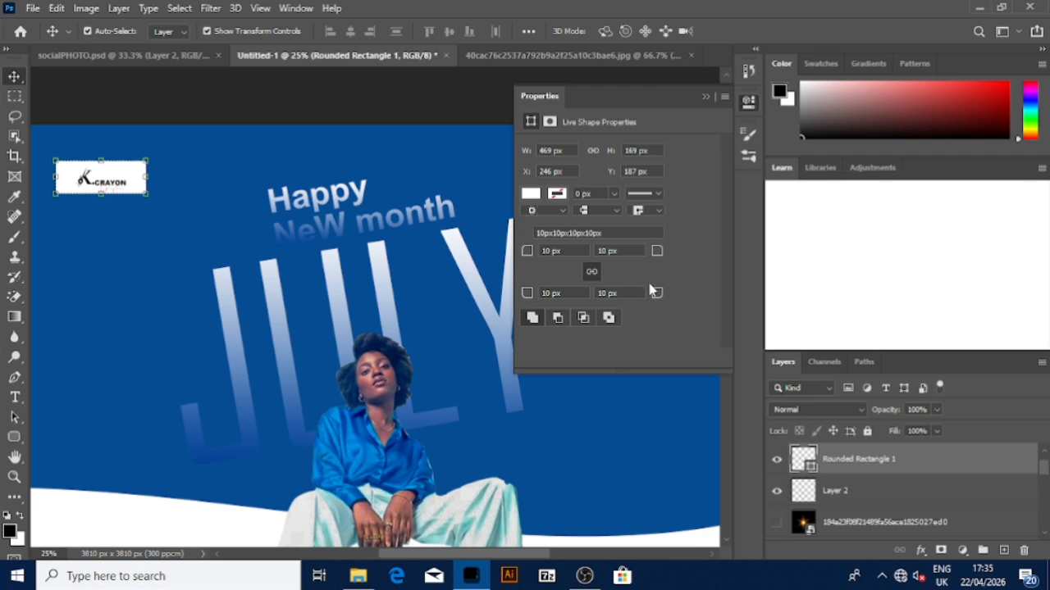
drag(655, 292, 693, 304)
click(309, 170)
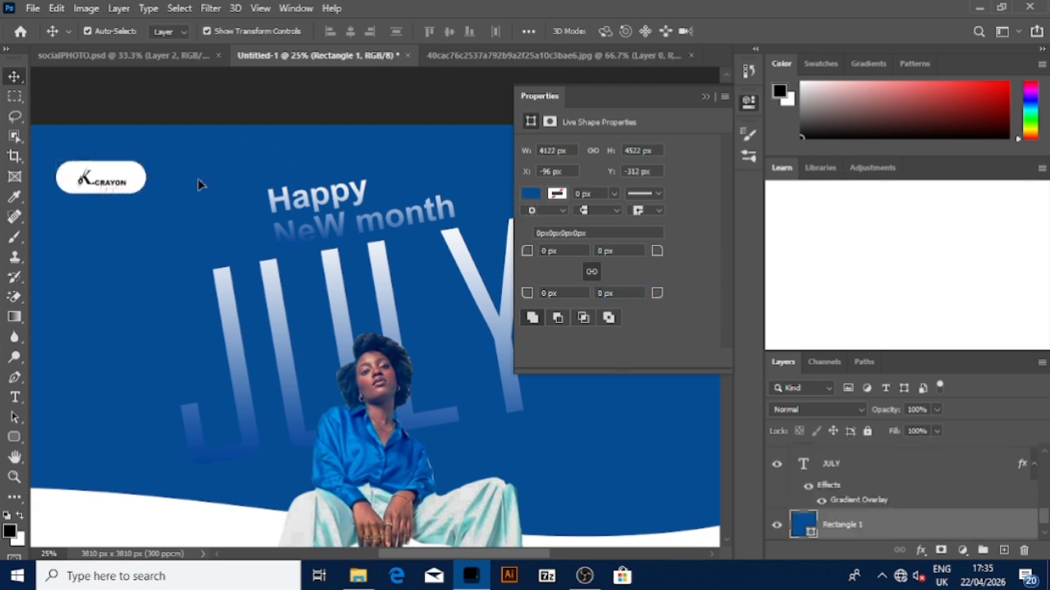
- Show the light flare layer again and collapse the shape properties to reveal the whole design
key(ctrl+minus)
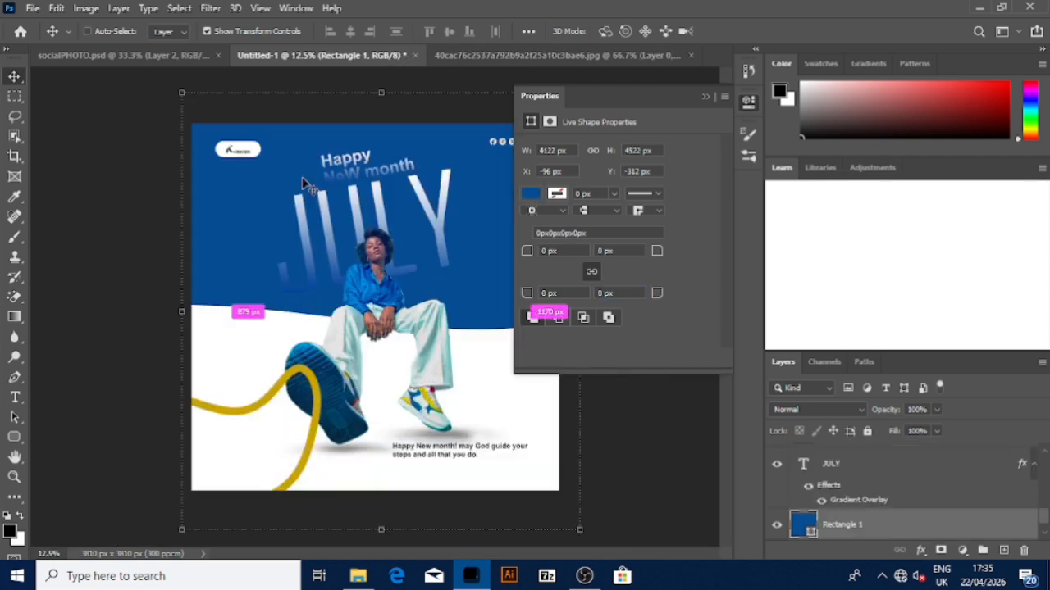
scroll(810, 506, down, 1)
scroll(811, 509, up, 5)
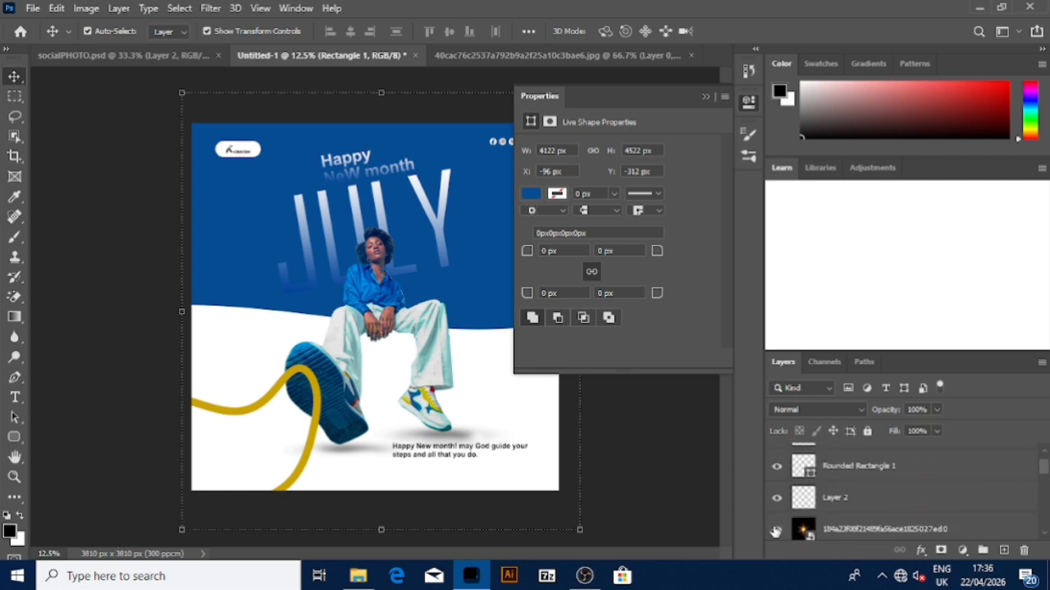
click(776, 530)
click(705, 98)
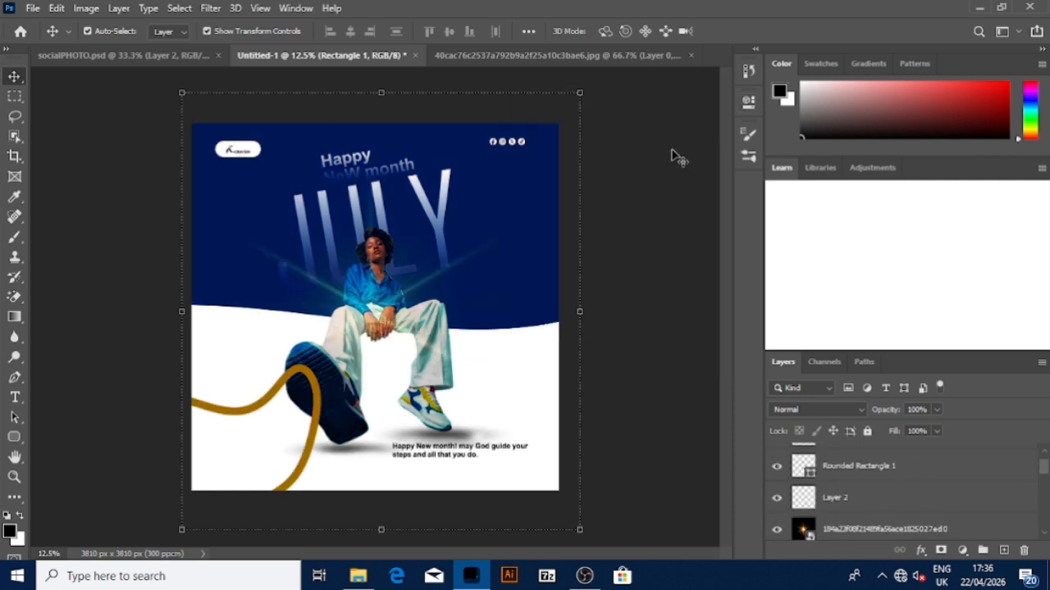